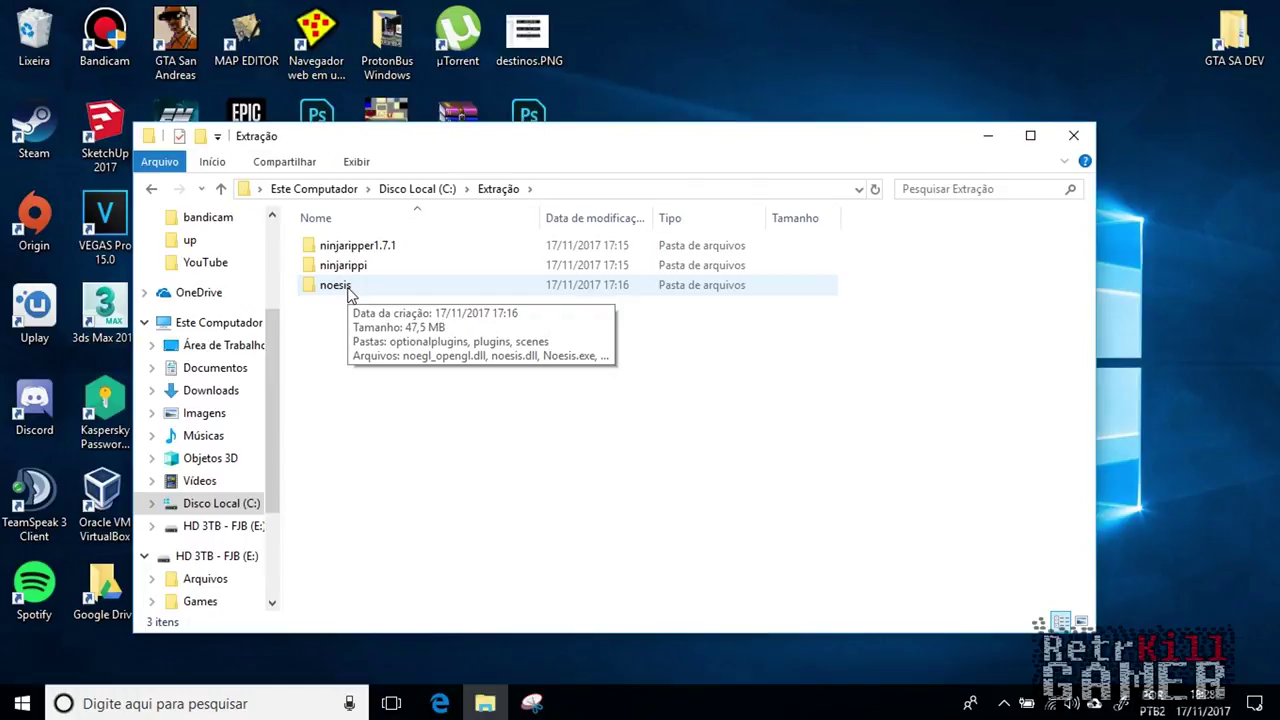
drag(505, 143, 957, 121)
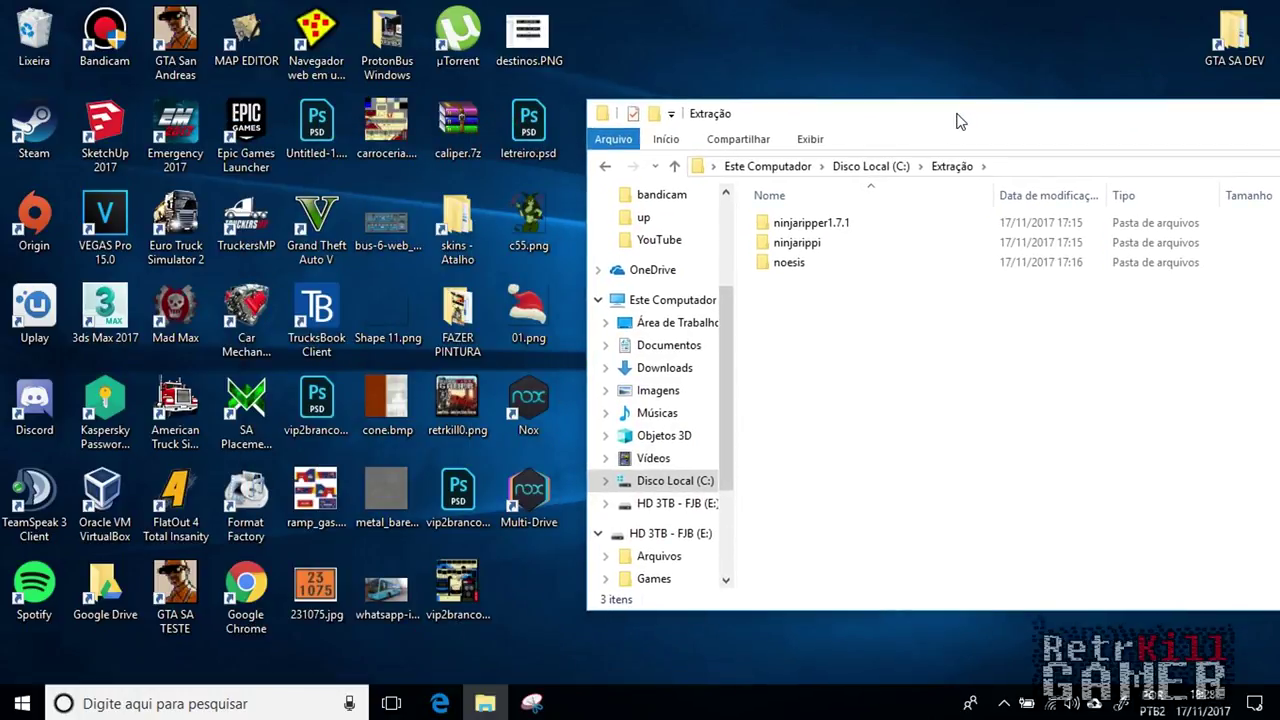
click(546, 397)
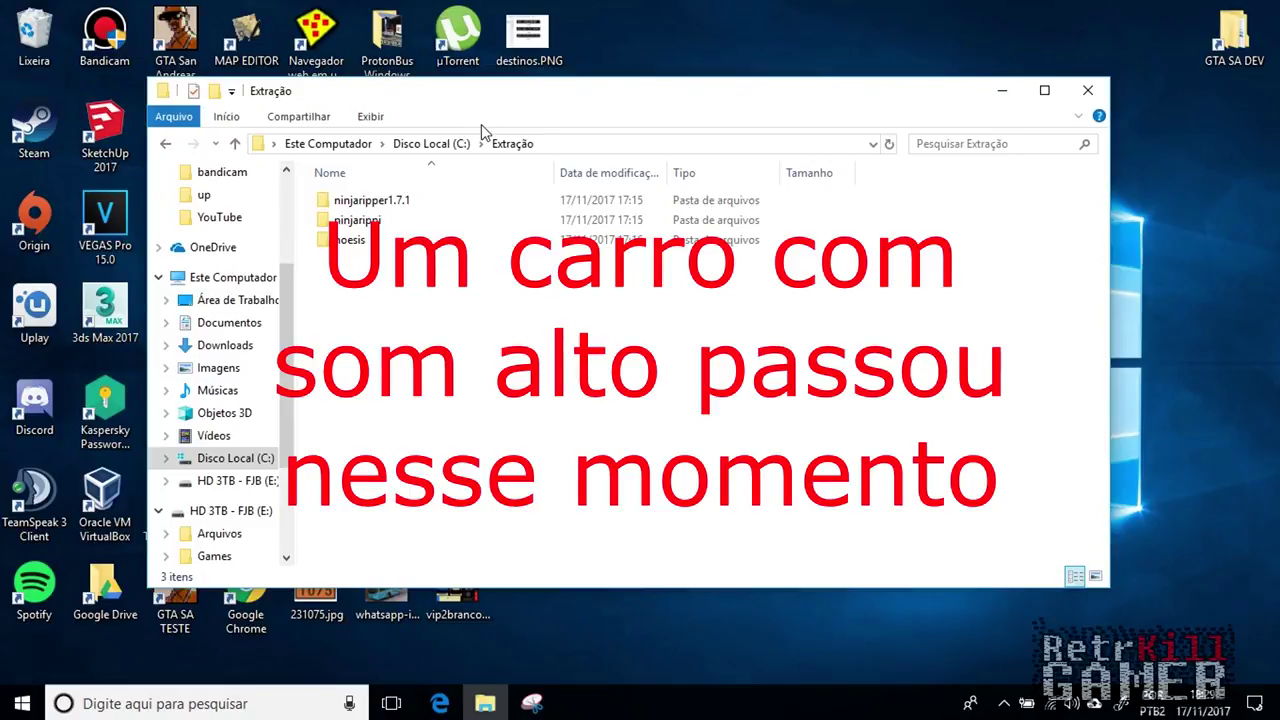
drag(529, 92, 578, 89)
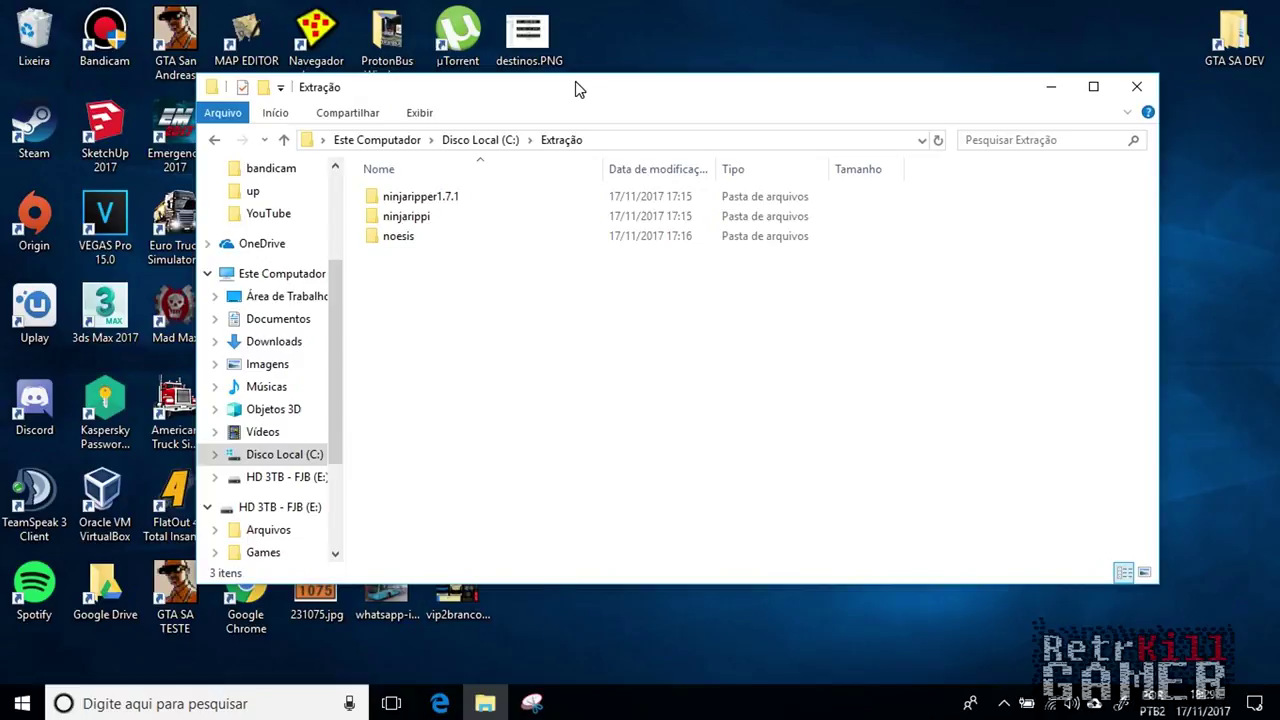
drag(576, 90, 862, 95)
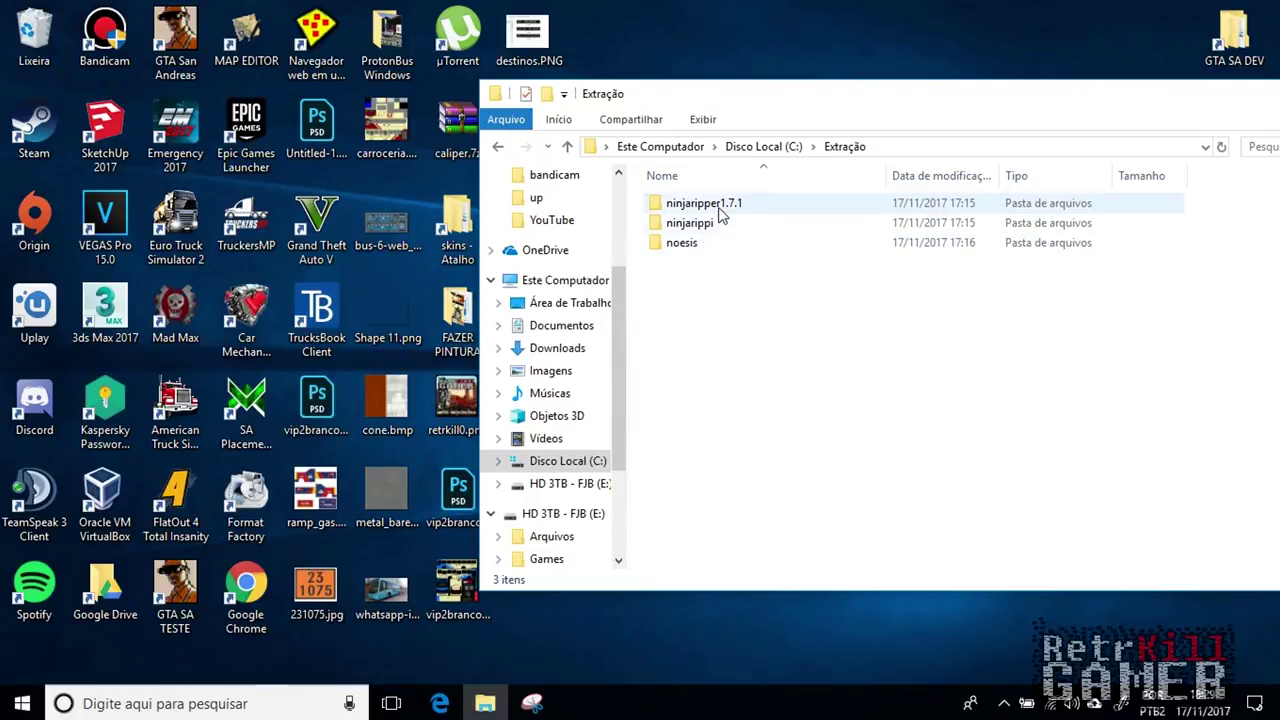
Launch NinjaRipper.exe from the x64 folder inside ninjaripper1.7.1
double_click(705, 205)
double_click(705, 222)
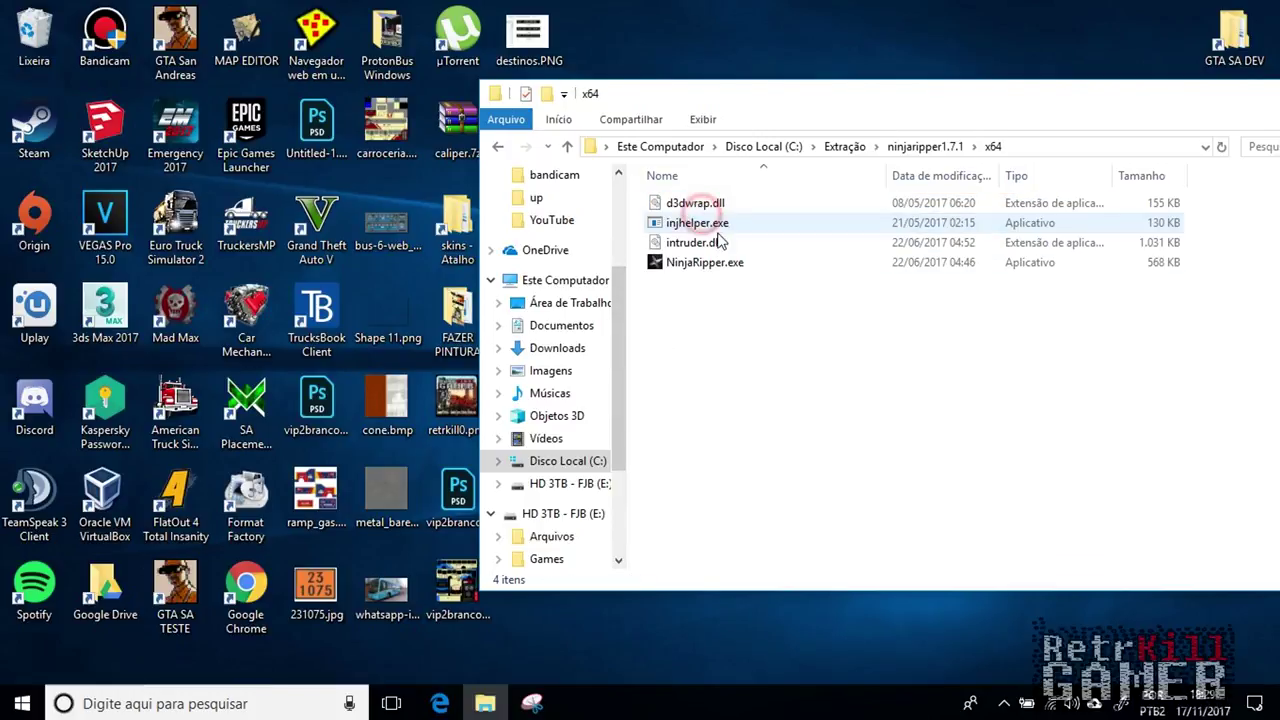
double_click(716, 263)
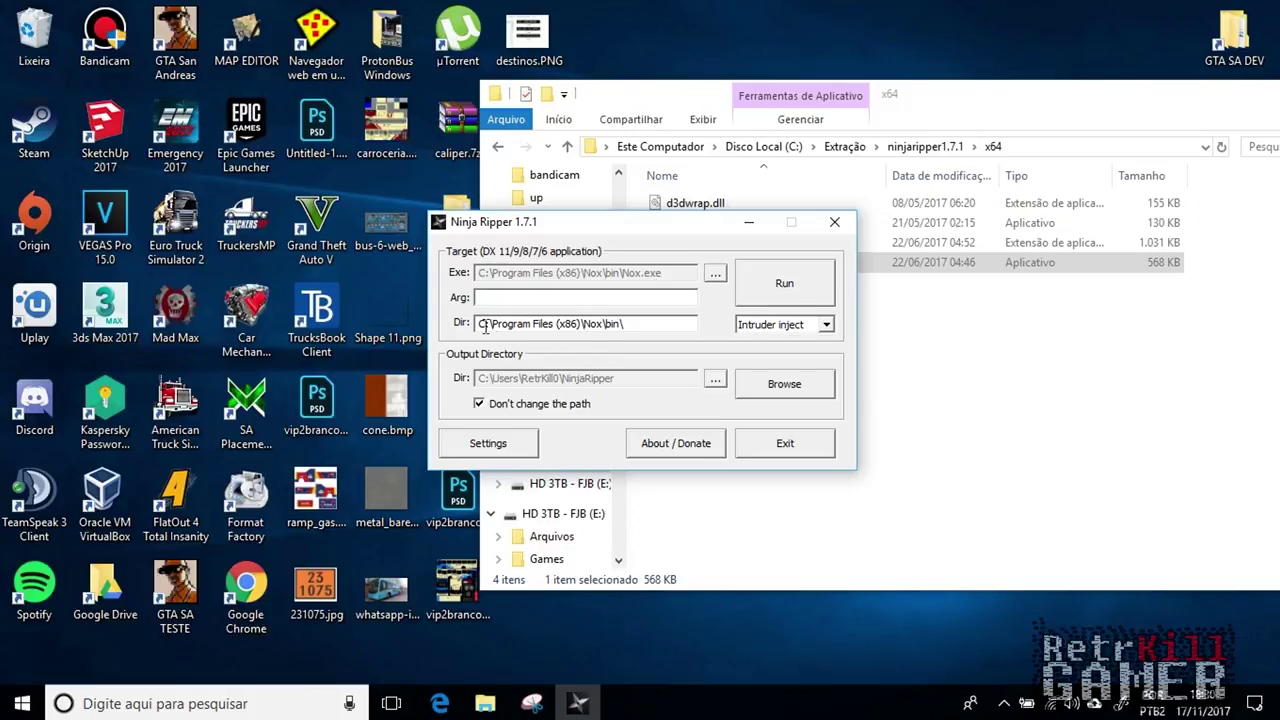
Keep Intruder inject as the injection mode and set the output directory to a new desktop folder named Rip
click(765, 328)
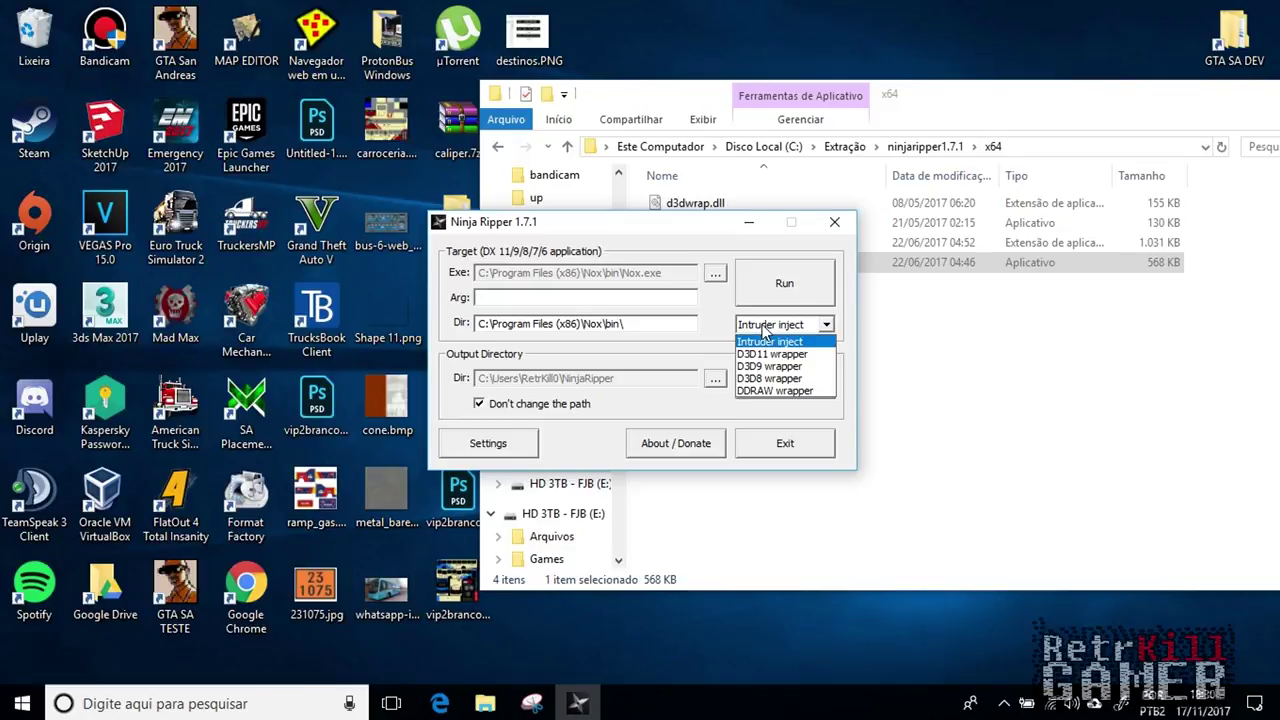
click(704, 408)
click(714, 383)
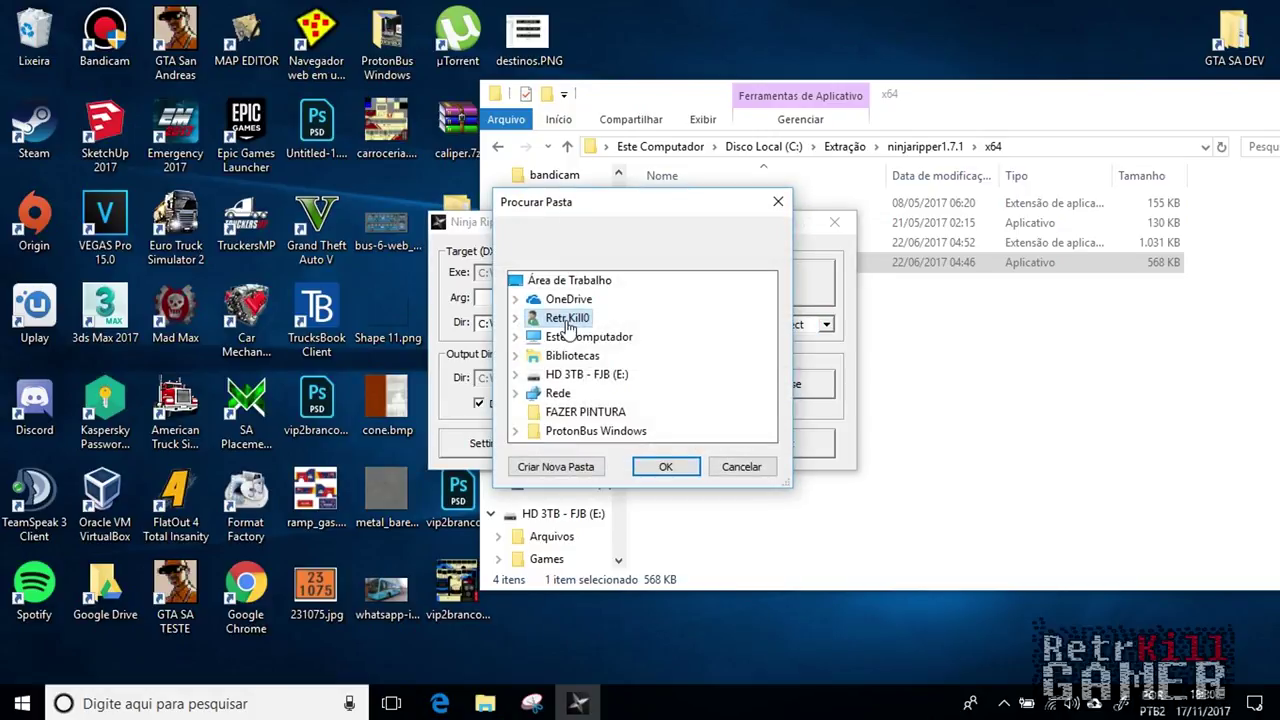
click(567, 320)
click(613, 431)
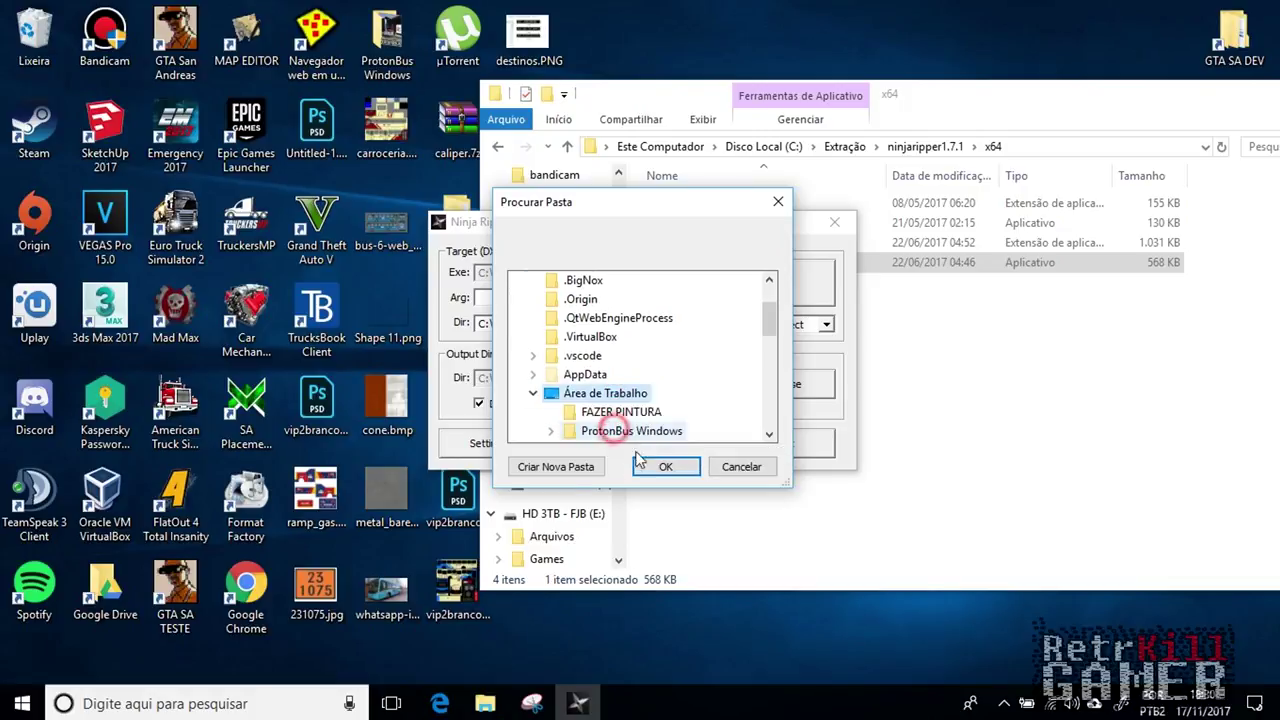
click(577, 467)
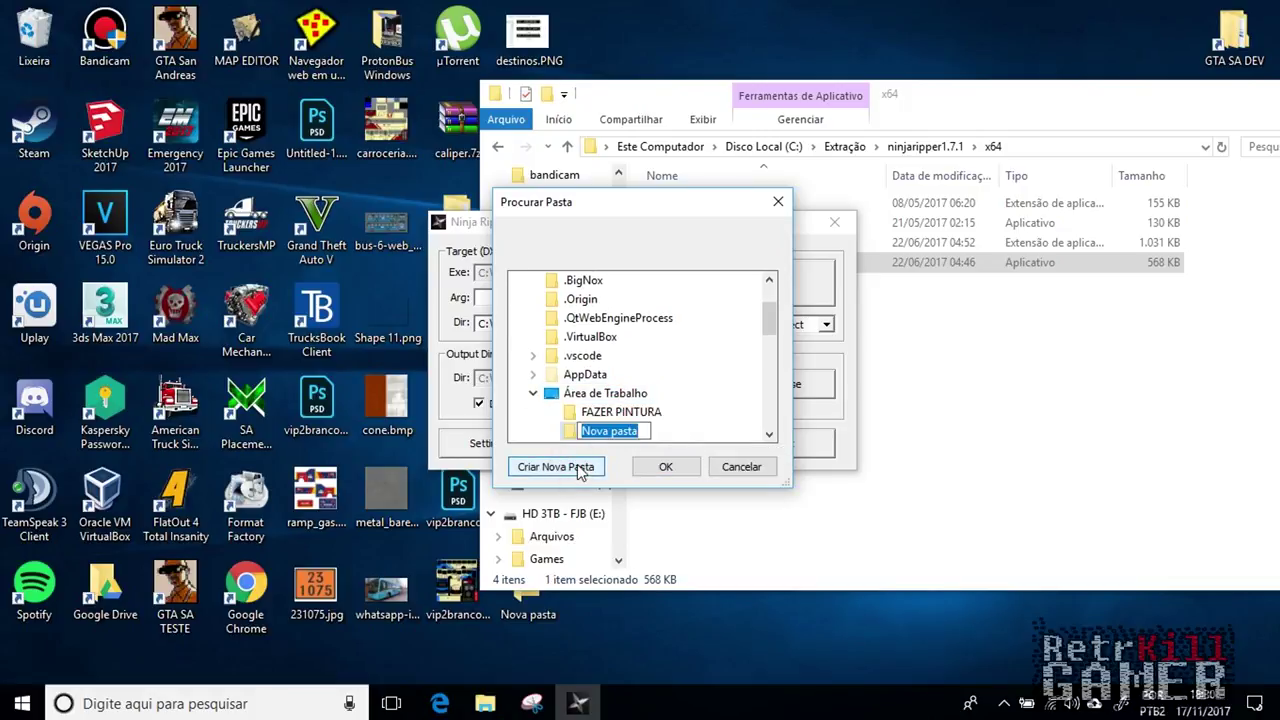
text(Rip)
key(Return)
click(666, 467)
Check and accept the rip key settings, and run the Nox.exe target through the ripper
click(482, 443)
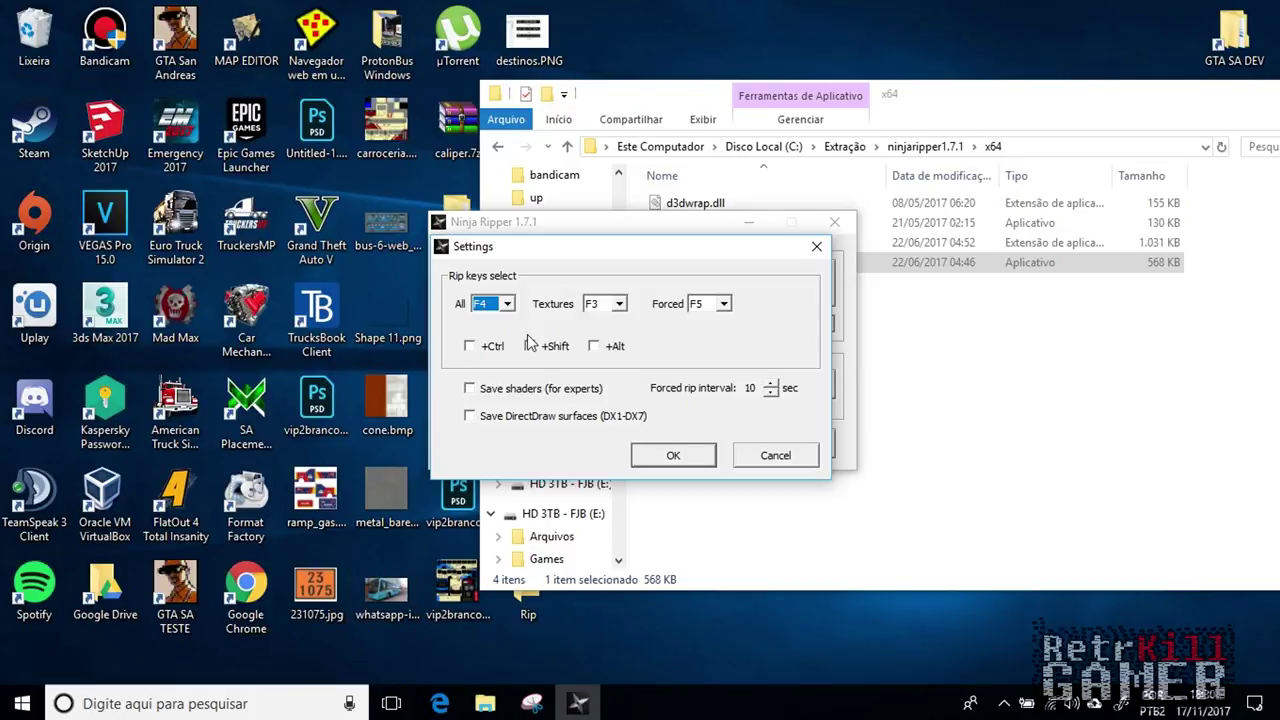
click(672, 458)
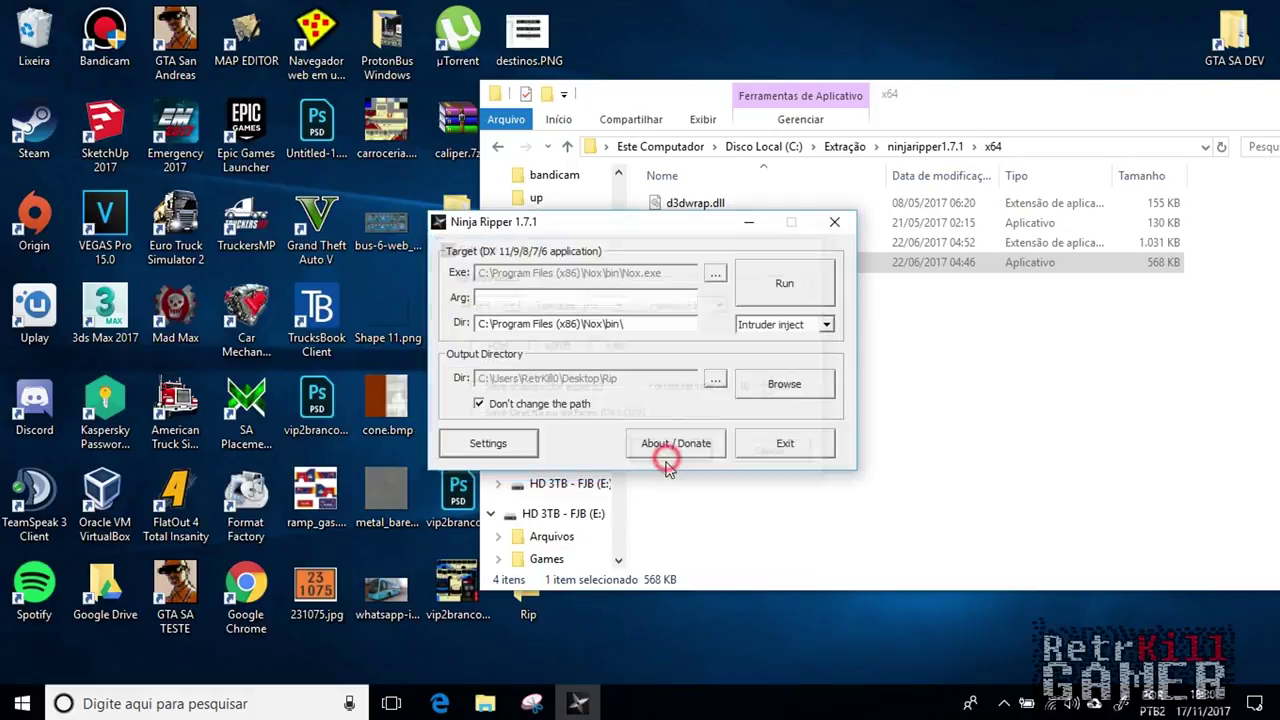
click(776, 291)
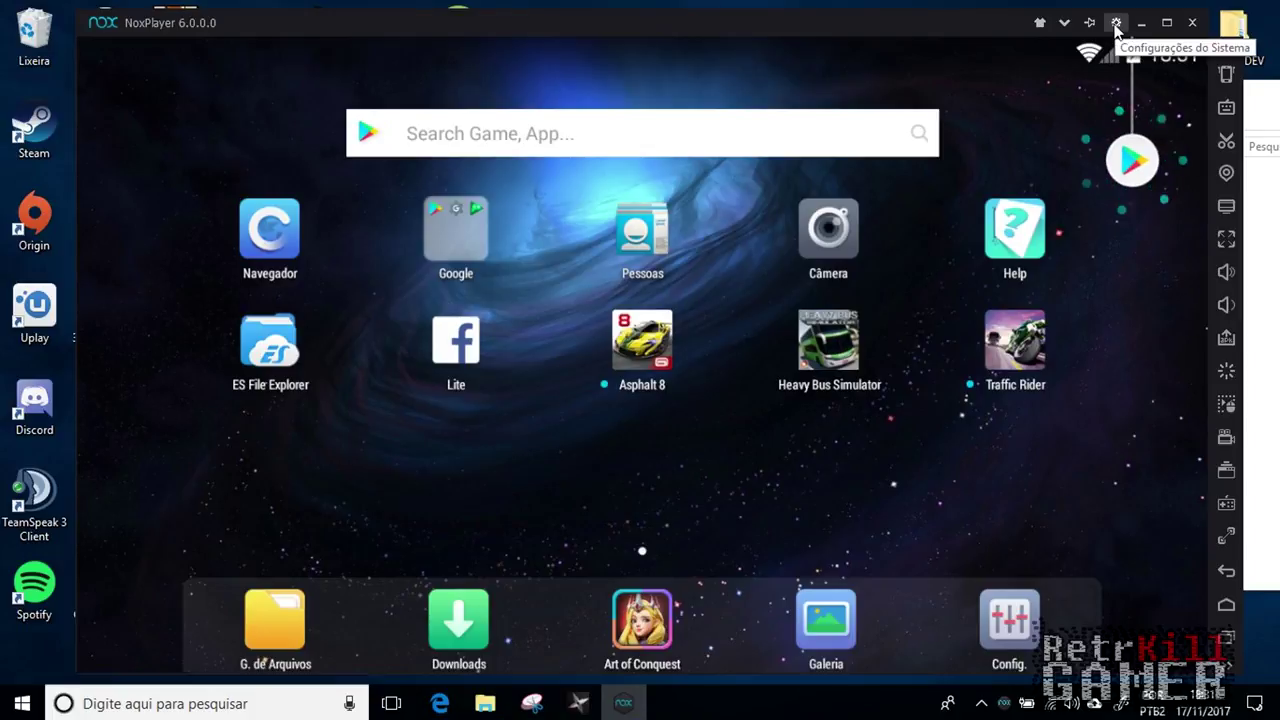
Check the graphics rendering mode in NoxPlayer's advanced system settings and close the settings without changes
click(1110, 22)
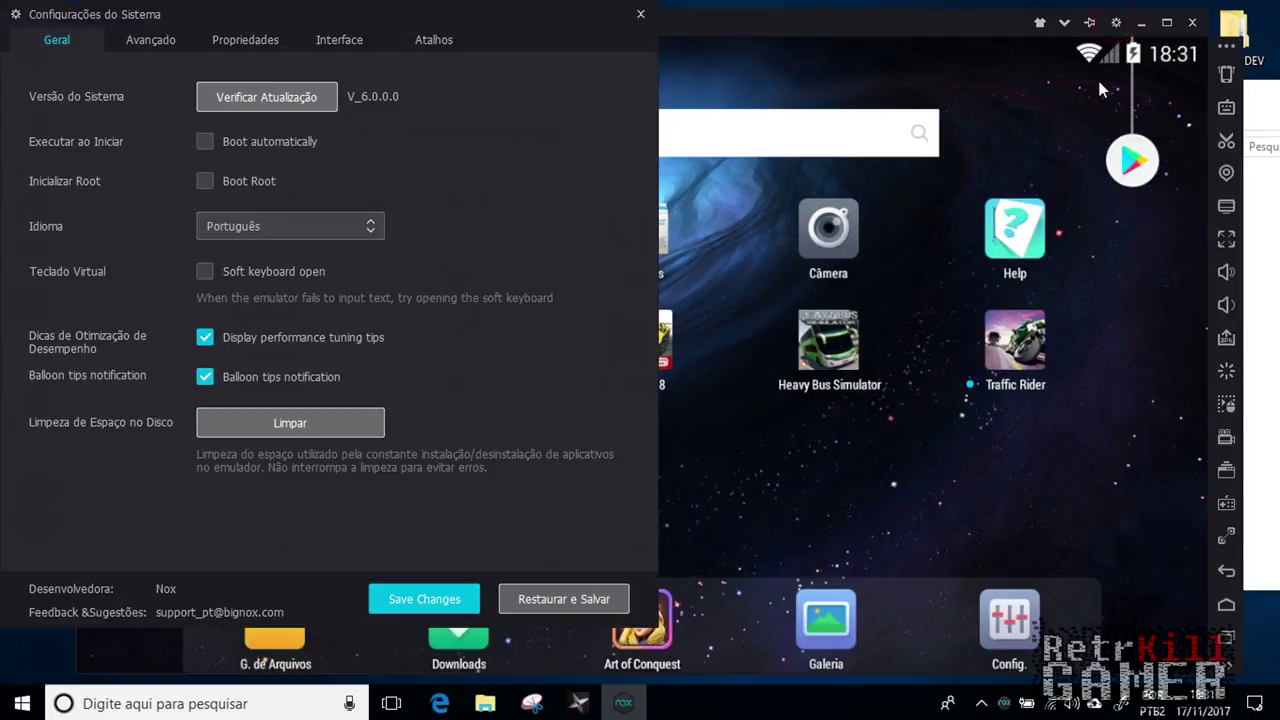
drag(226, 22, 543, 33)
click(462, 63)
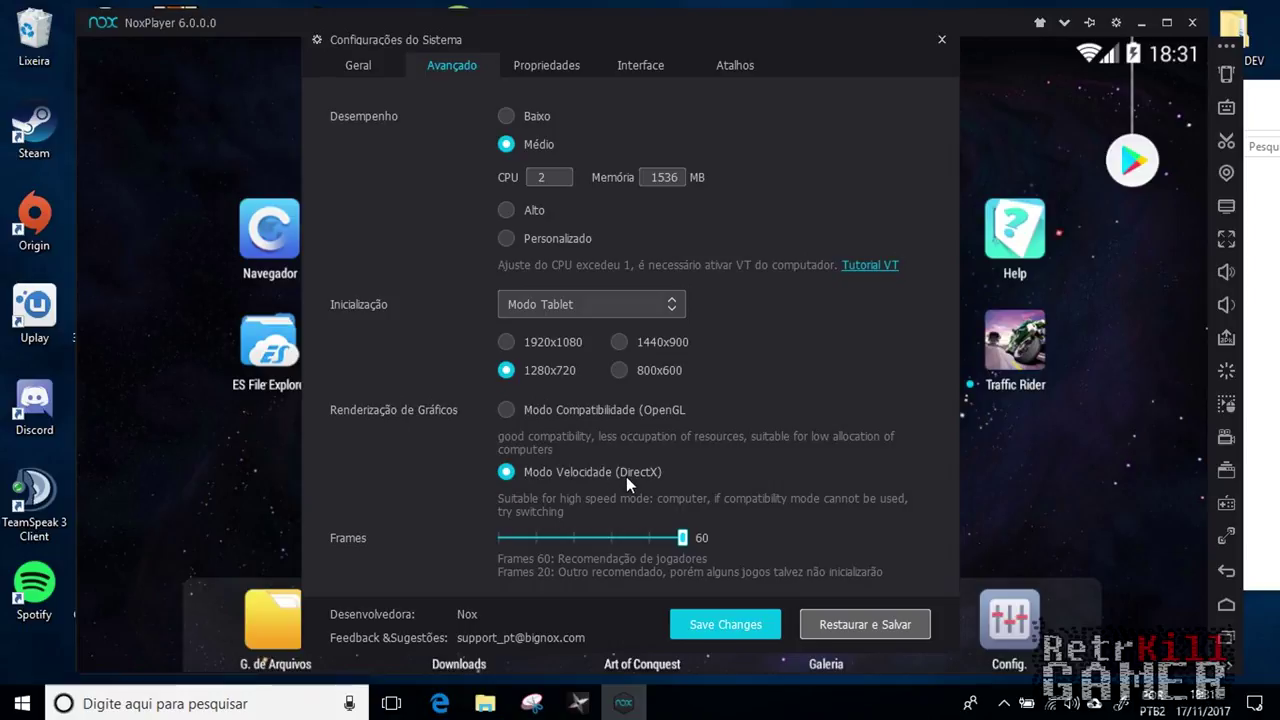
click(941, 40)
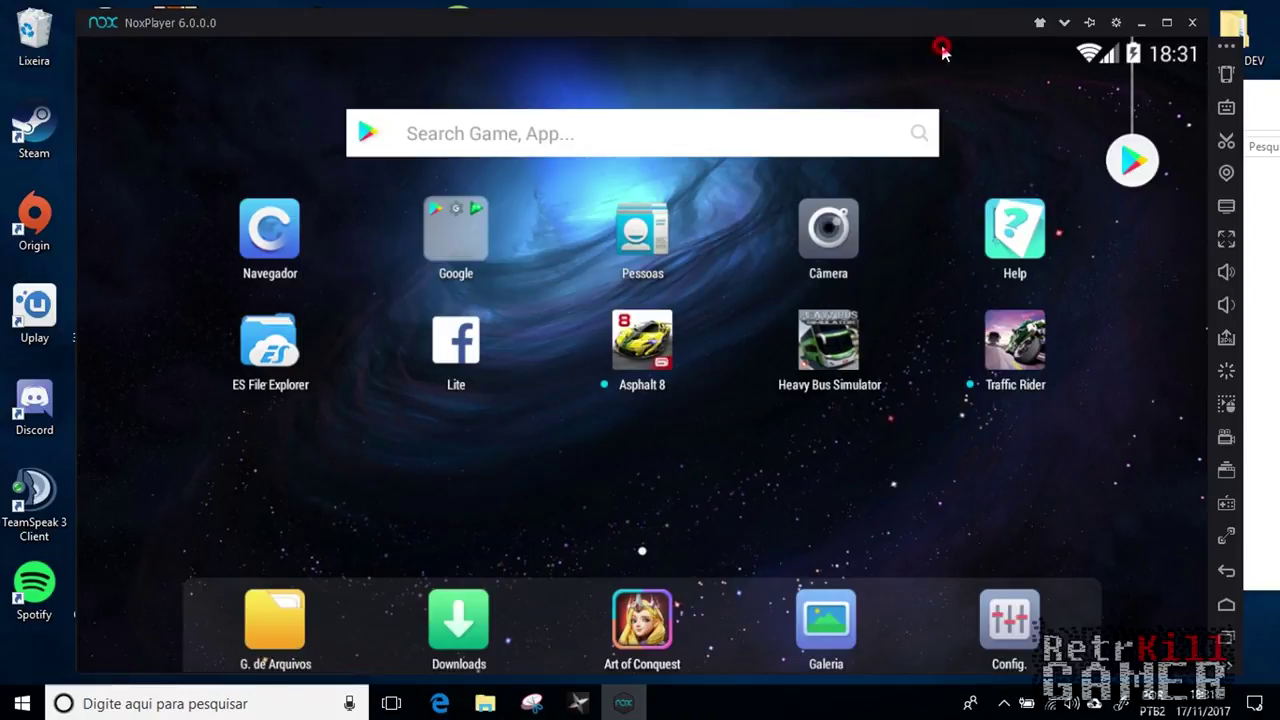
Look inside the Google app folder for the Play Store and close the folder
click(454, 231)
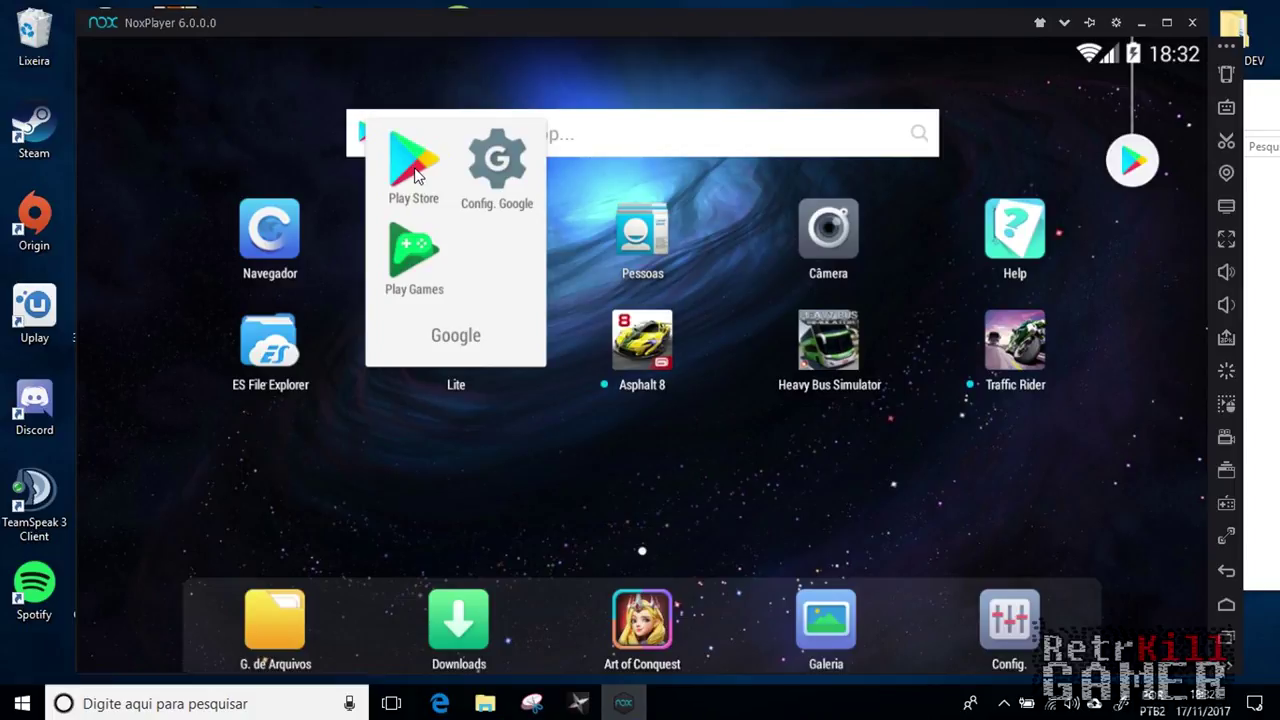
click(247, 112)
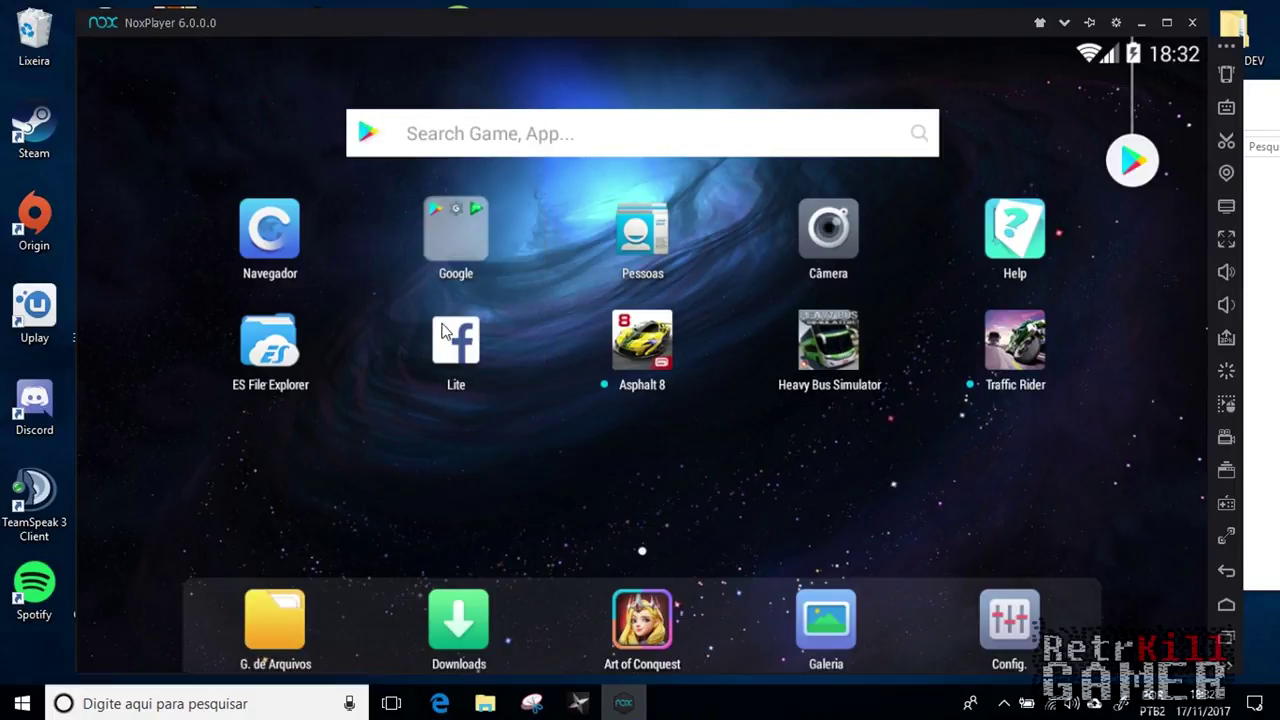
click(453, 219)
click(638, 478)
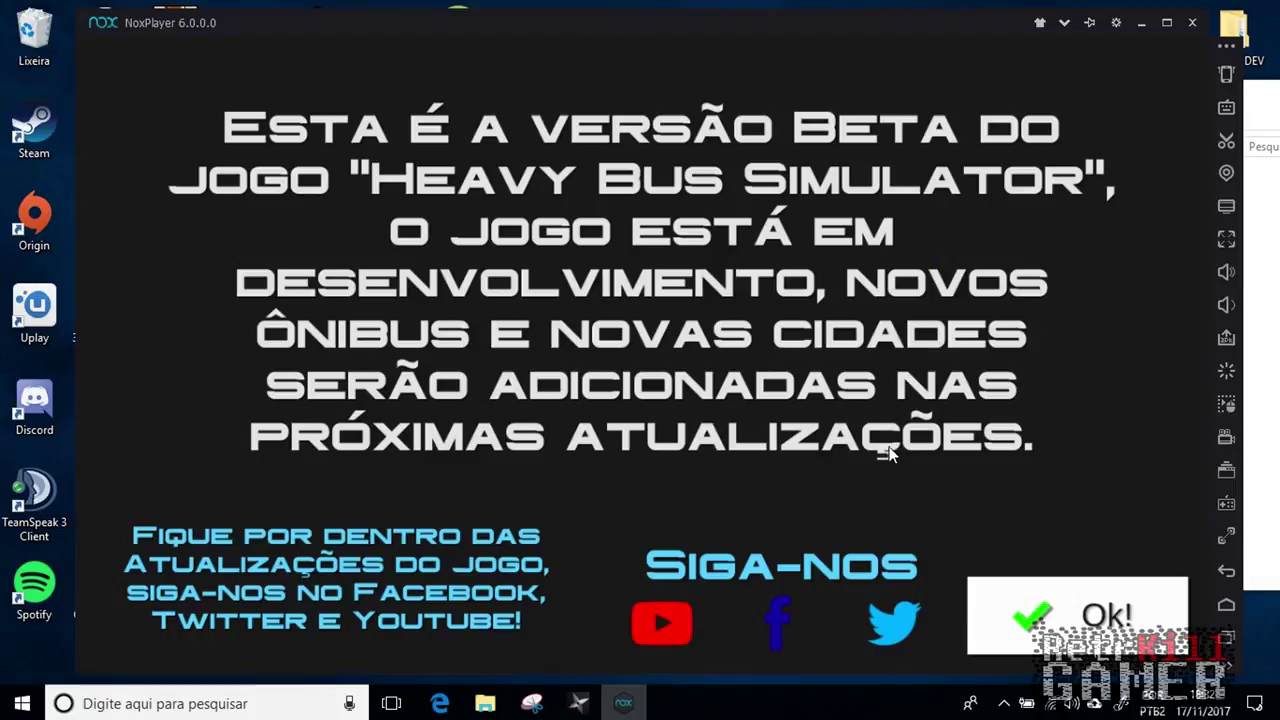
Accept the Heavy Bus Simulator beta notice, dismiss the Uber ads and rotate the red bus in the vehicle screen
click(1062, 592)
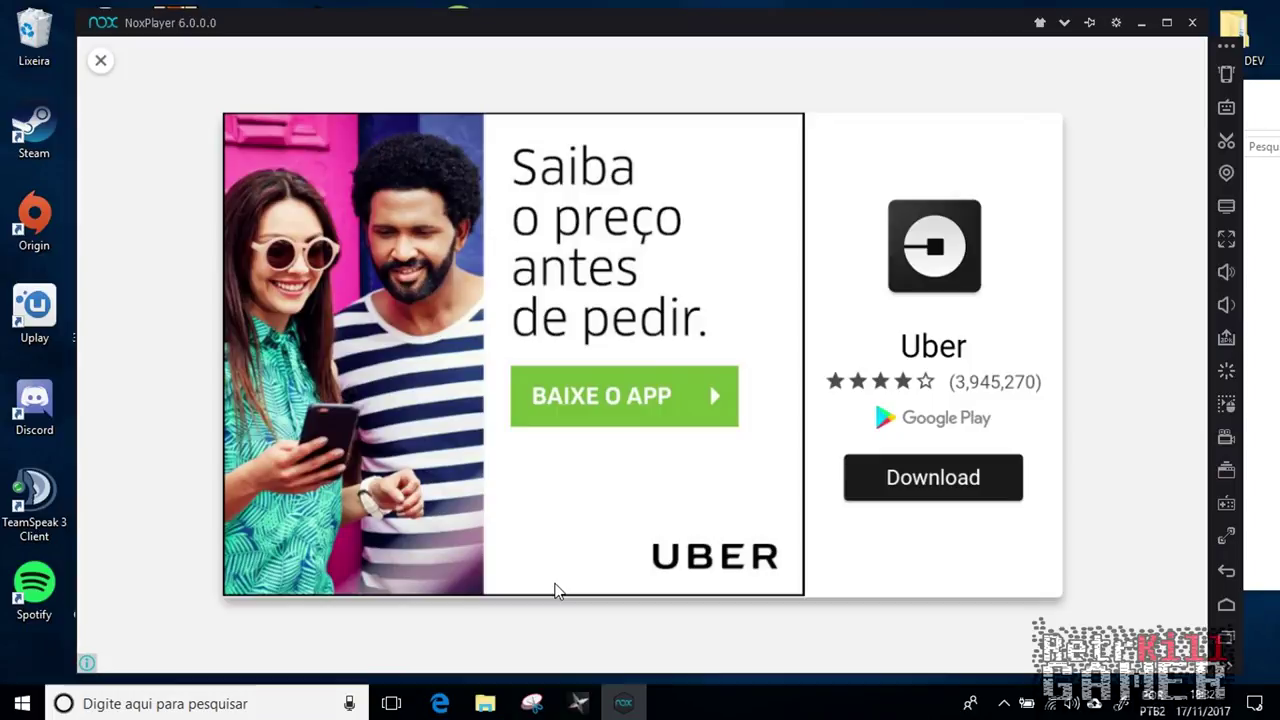
click(101, 62)
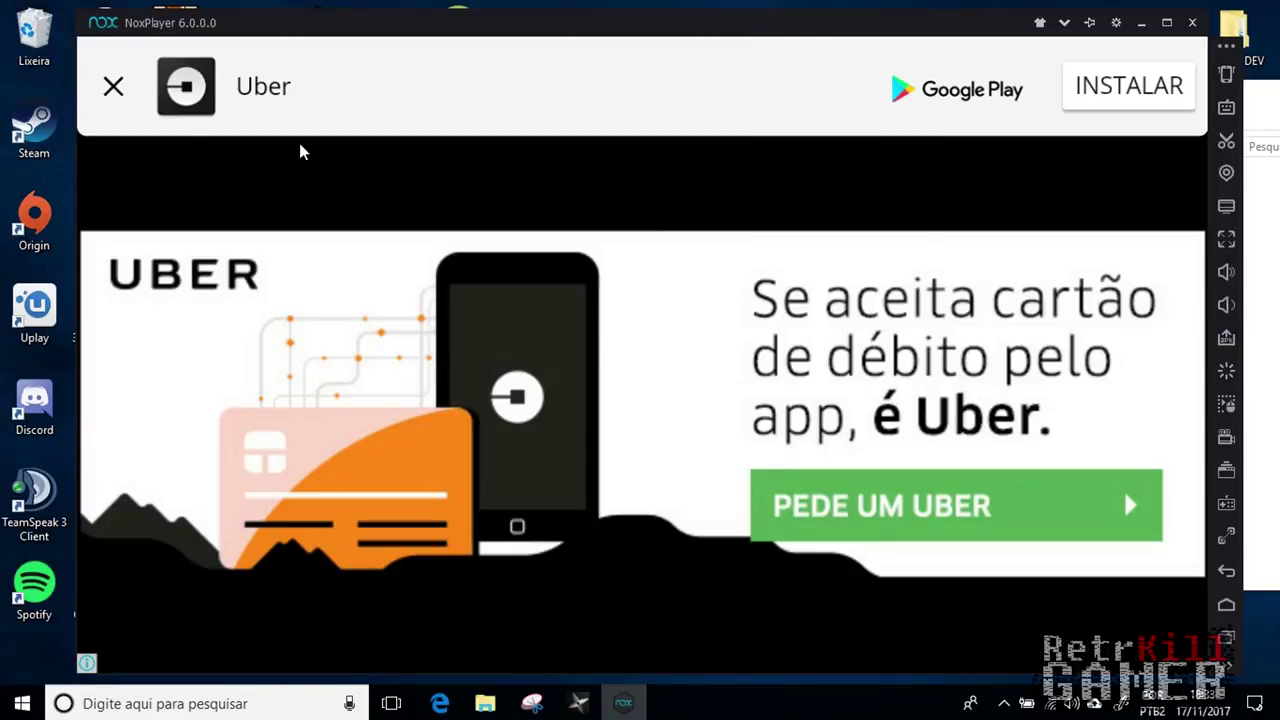
click(113, 88)
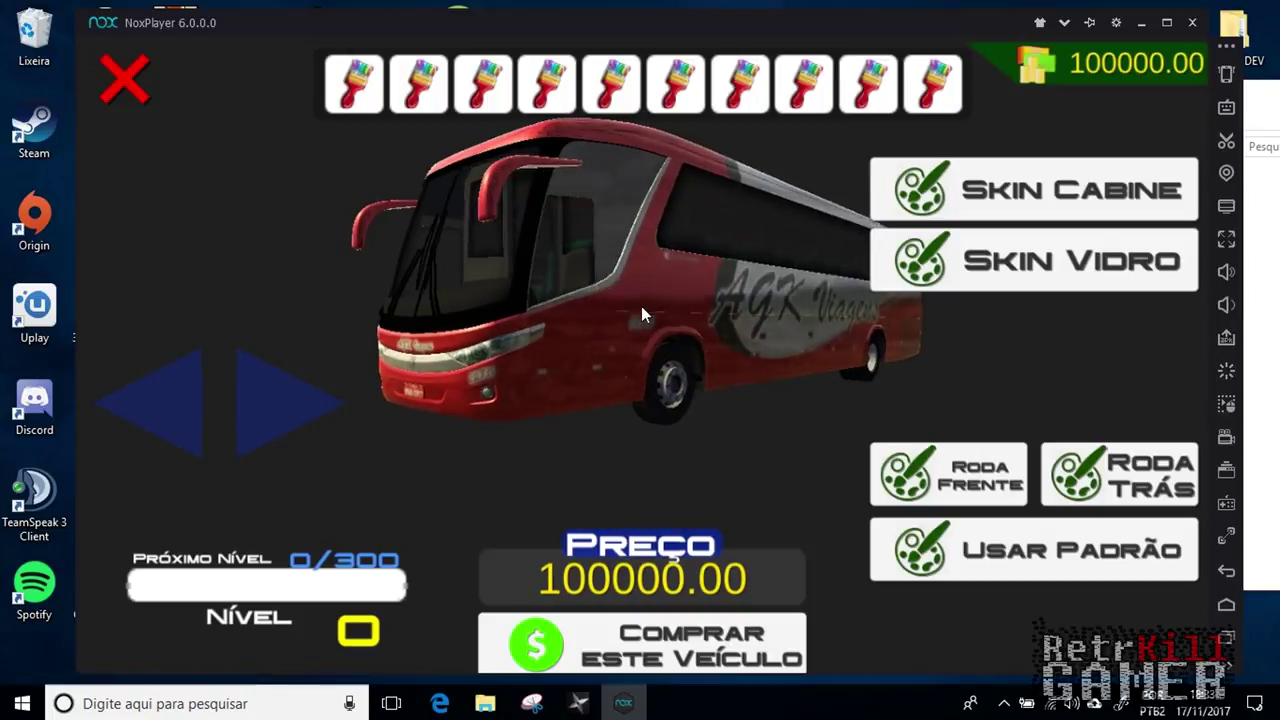
drag(641, 313, 866, 200)
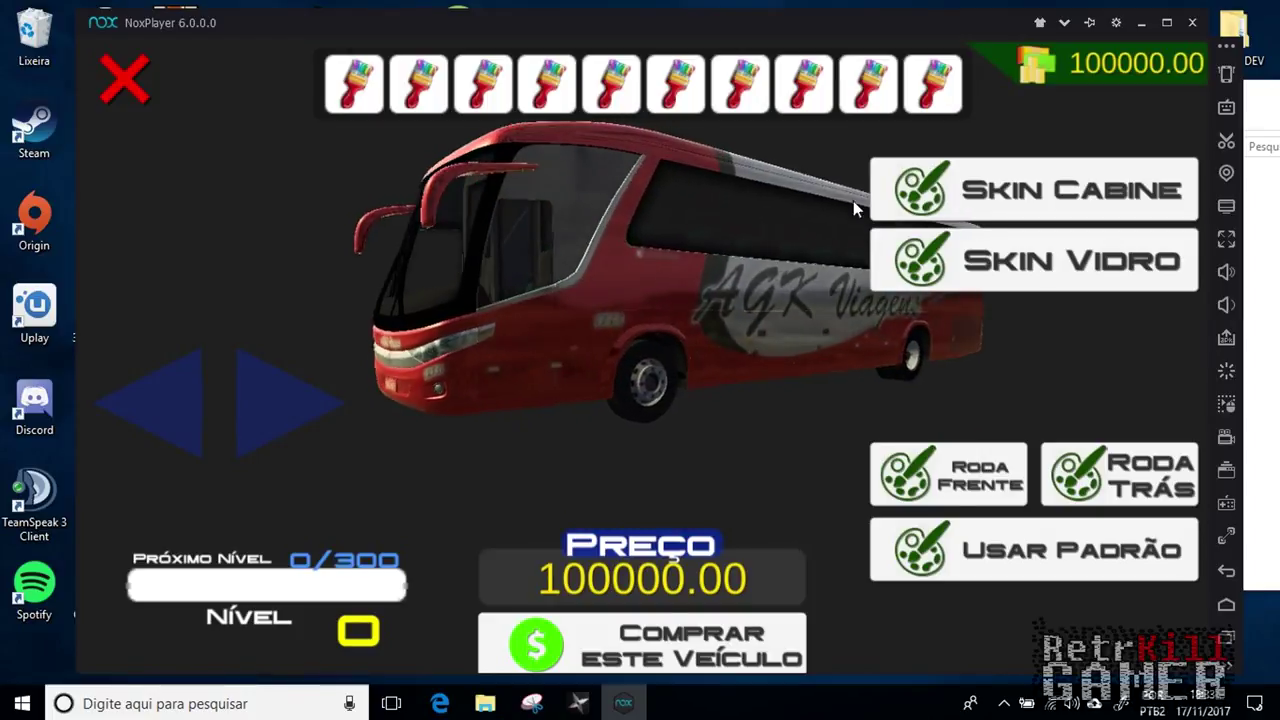
Minimize the emulator and open the _NinjaRipper folder inside the desktop's Rip folder
click(1141, 24)
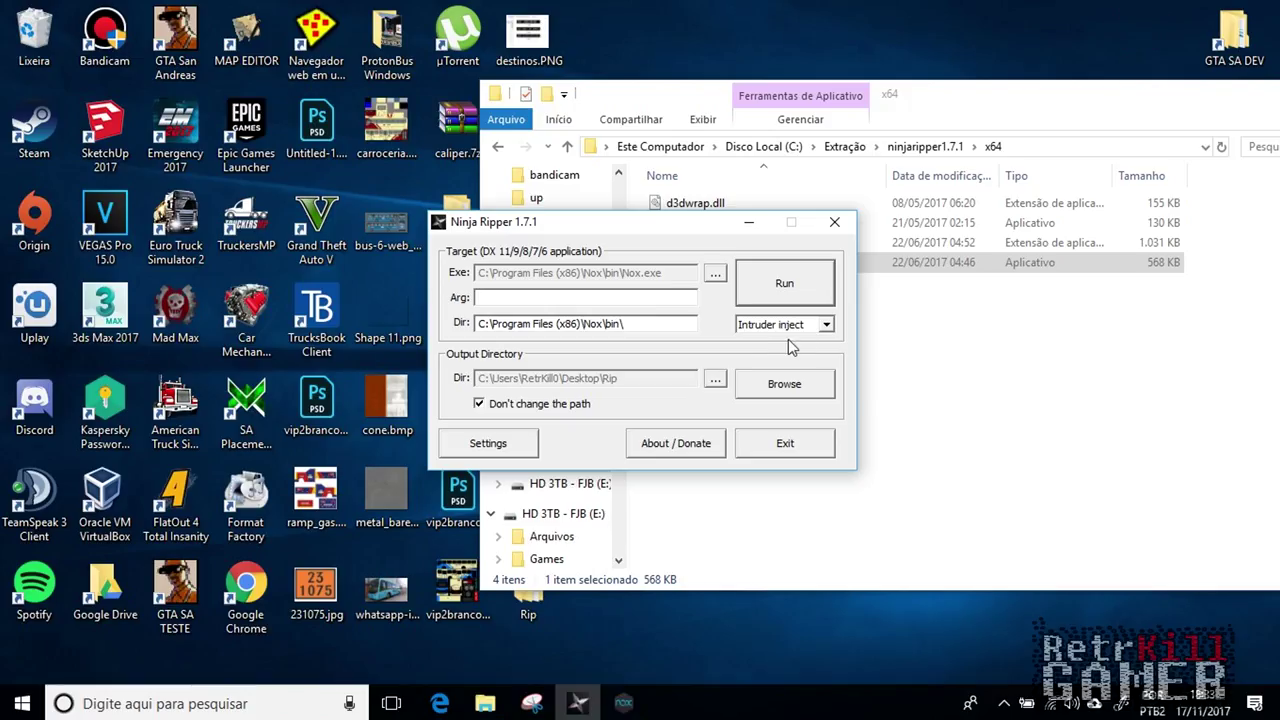
click(1027, 423)
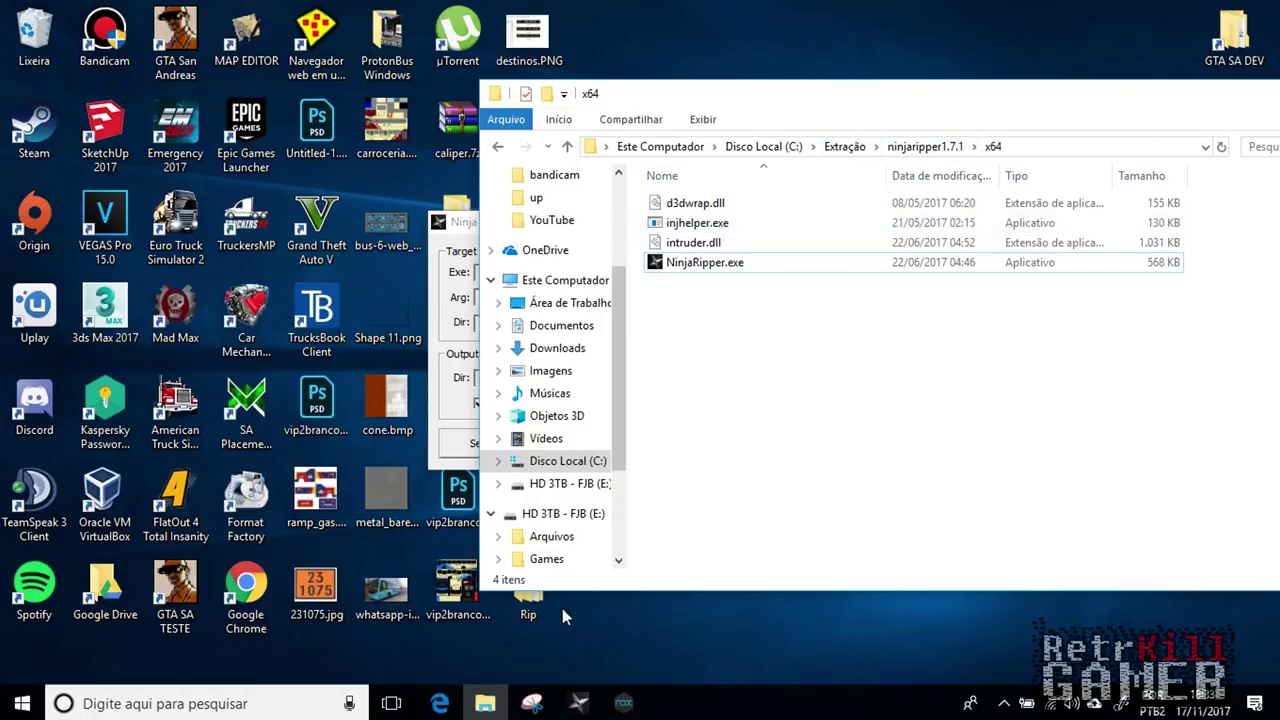
double_click(528, 602)
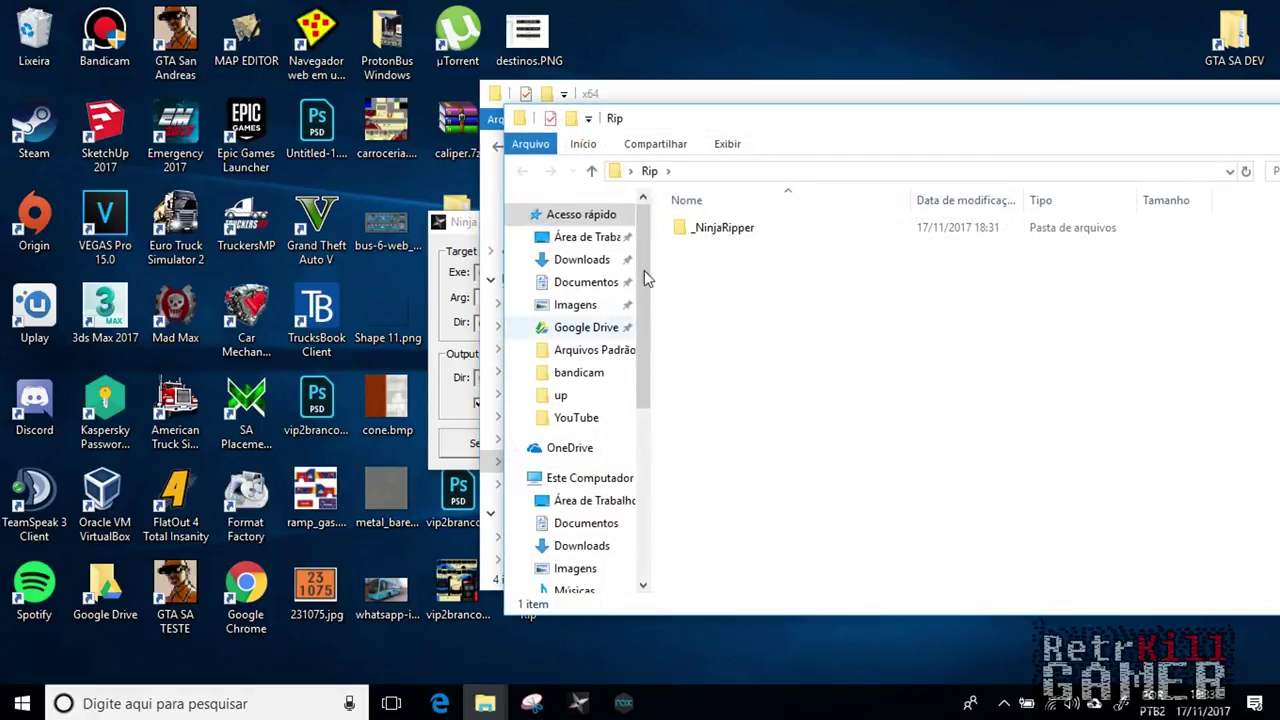
double_click(710, 228)
scroll(738, 328, down, 1)
scroll(738, 328, up, 1)
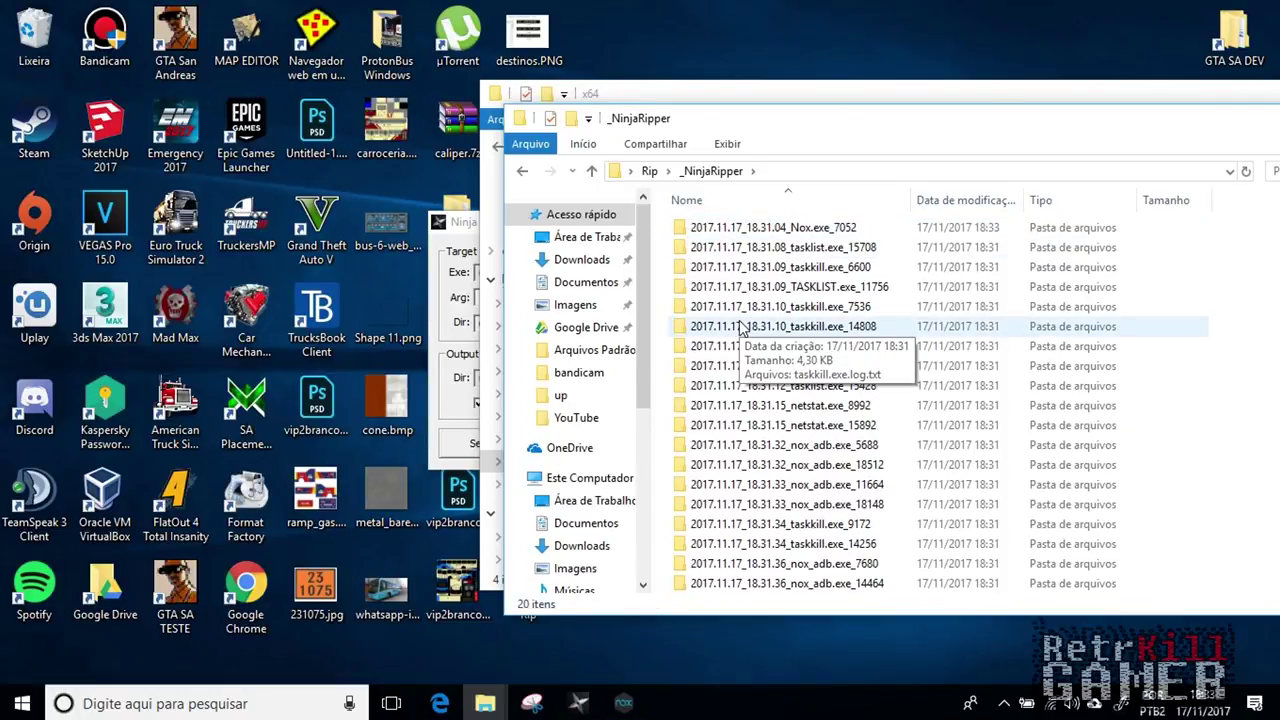
Close the NoxPlayer window and confirm closing it
click(623, 703)
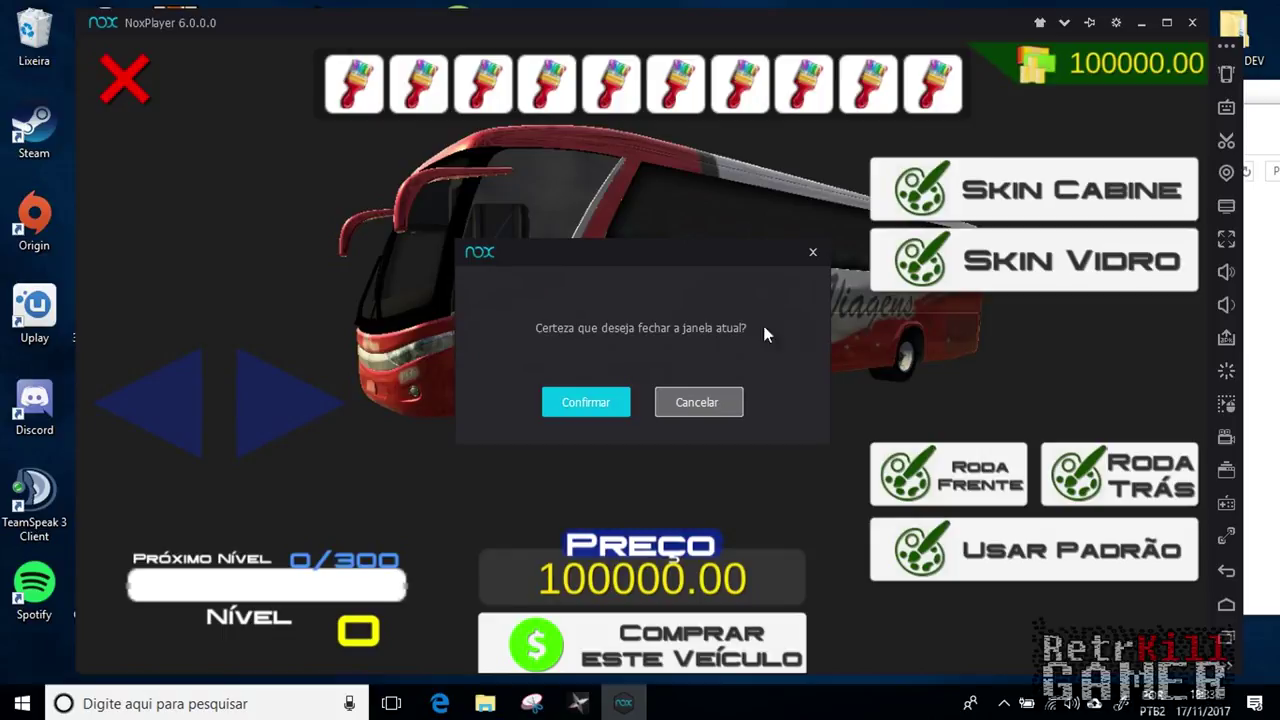
click(605, 401)
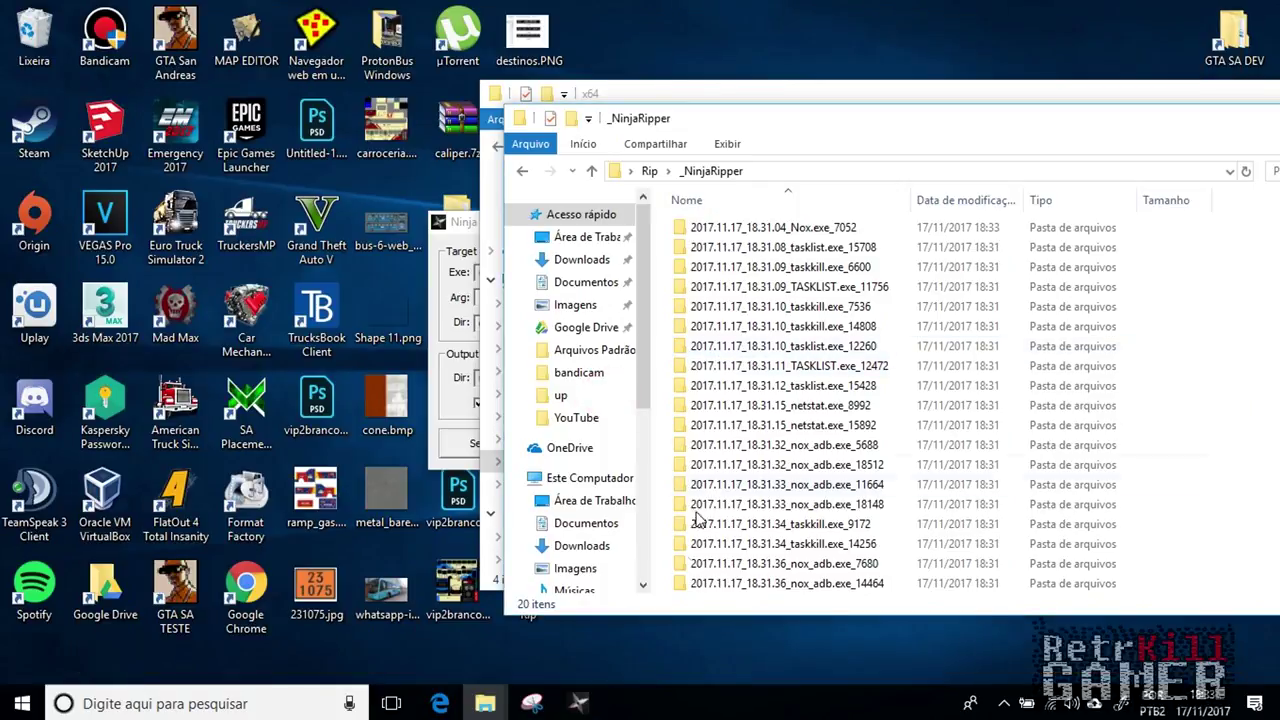
Find the 2017.11.17_18.31.04_Nox.exe_7052 folder among the captures and open its 2017.11.17_18.33.20_Nox.exe subfolder
scroll(760, 470, down, 1)
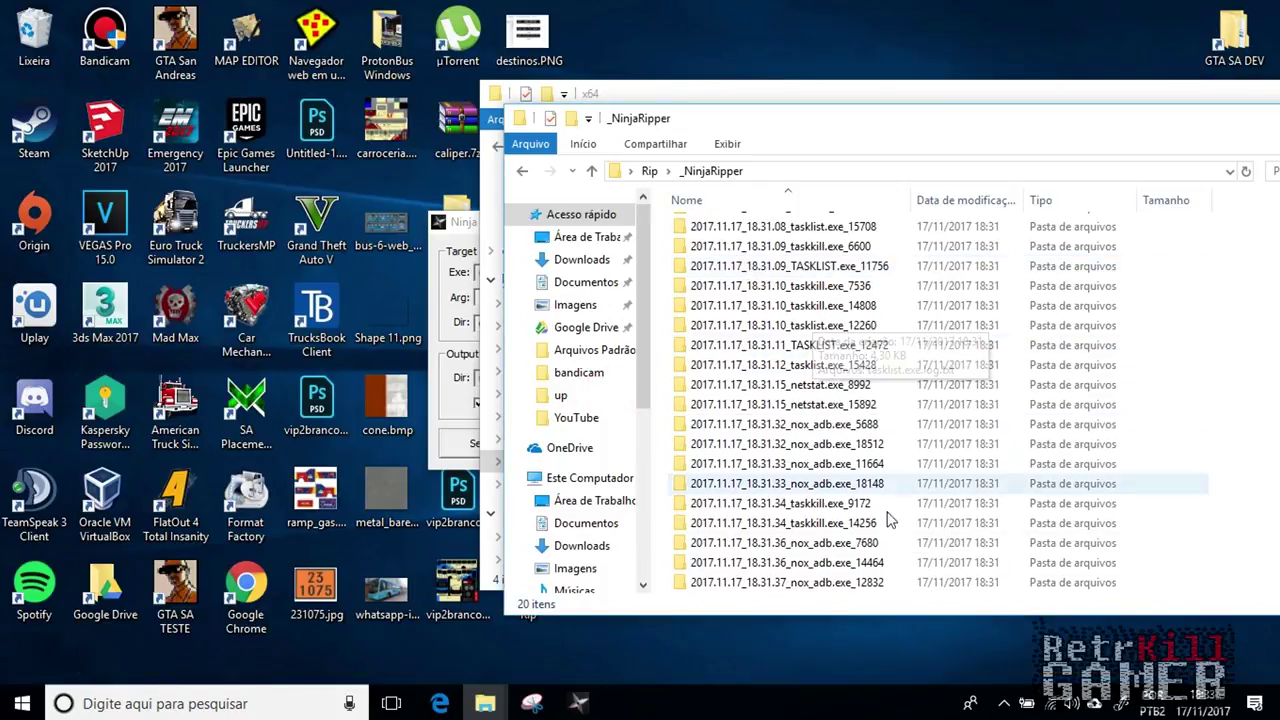
drag(1180, 592, 840, 362)
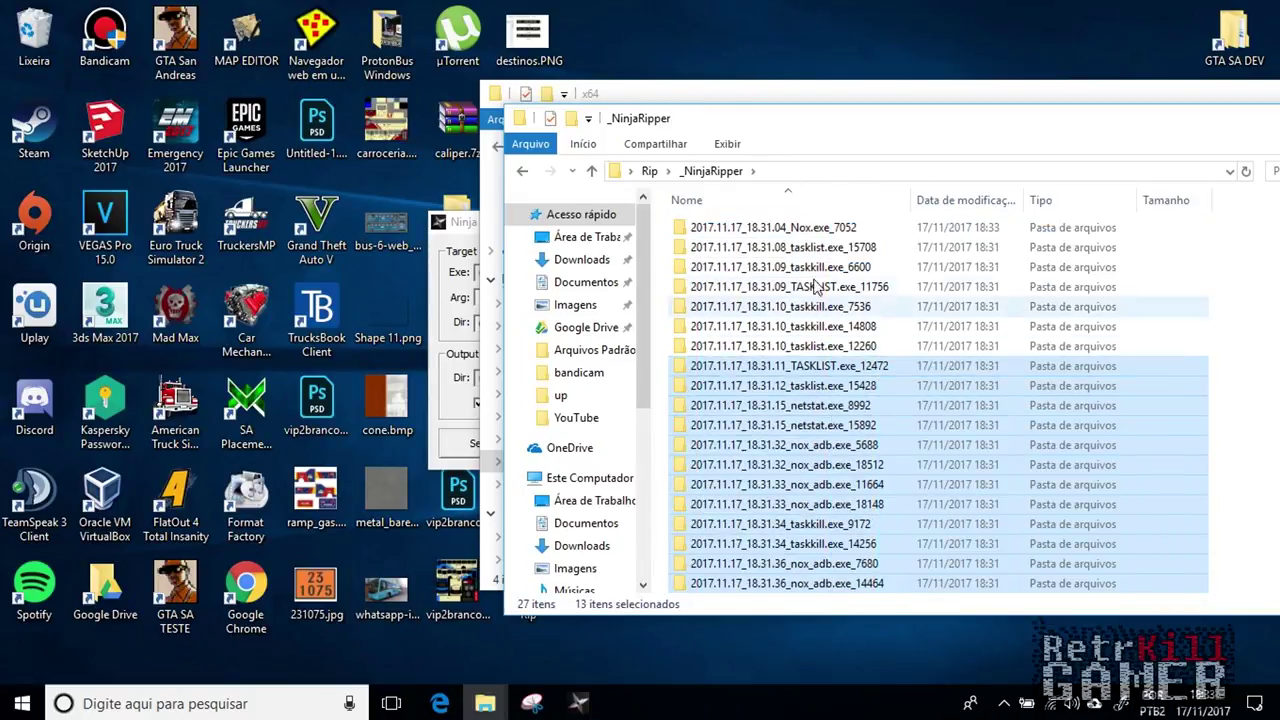
click(810, 229)
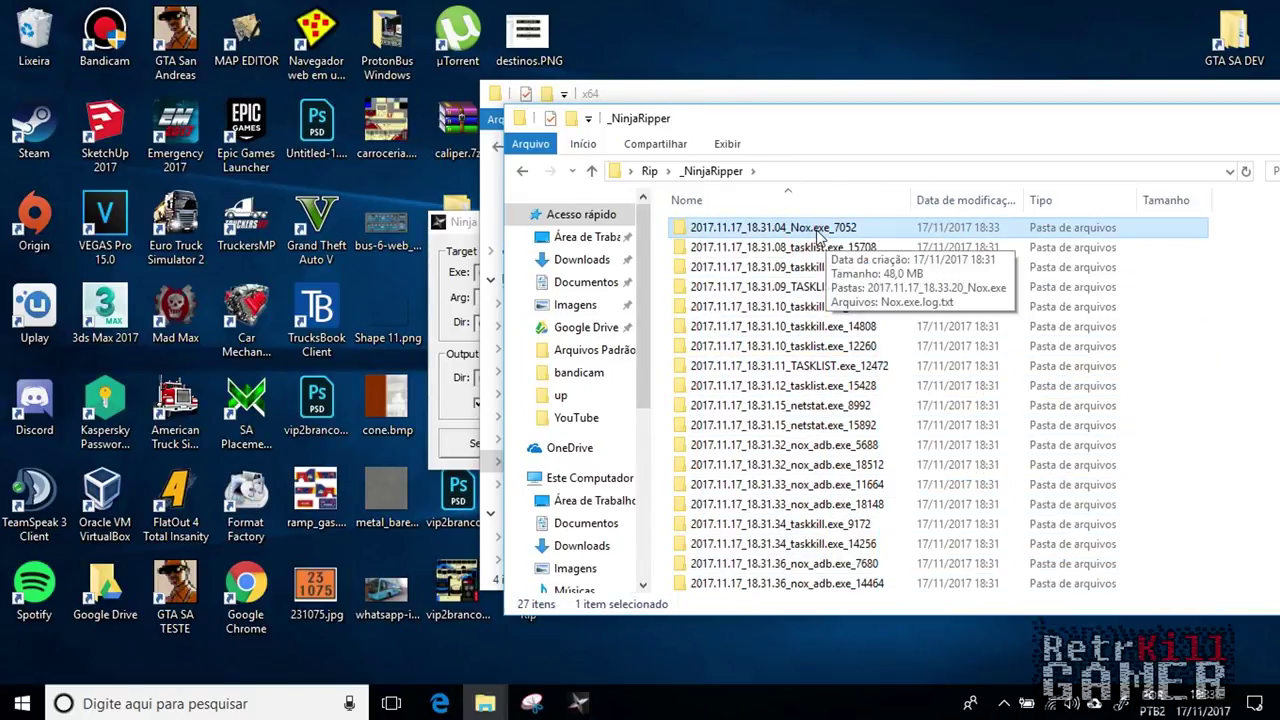
scroll(835, 410, down, 3)
scroll(838, 533, up, 3)
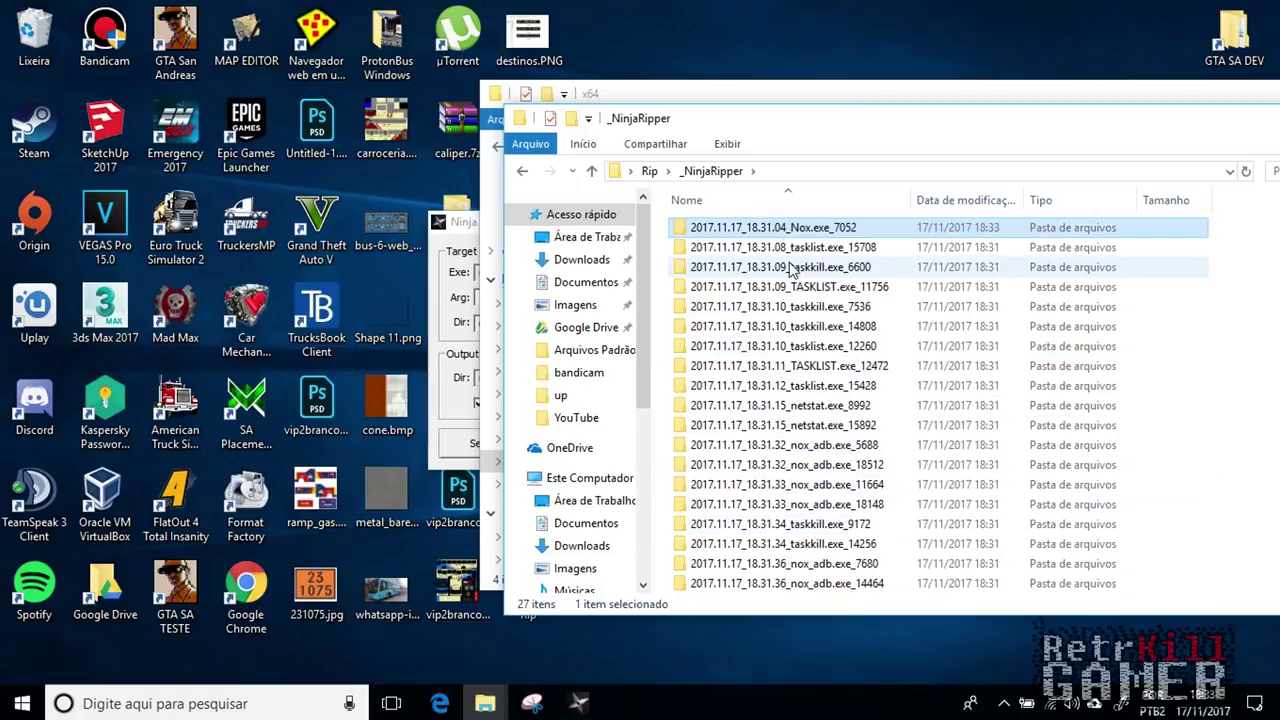
double_click(815, 228)
double_click(756, 231)
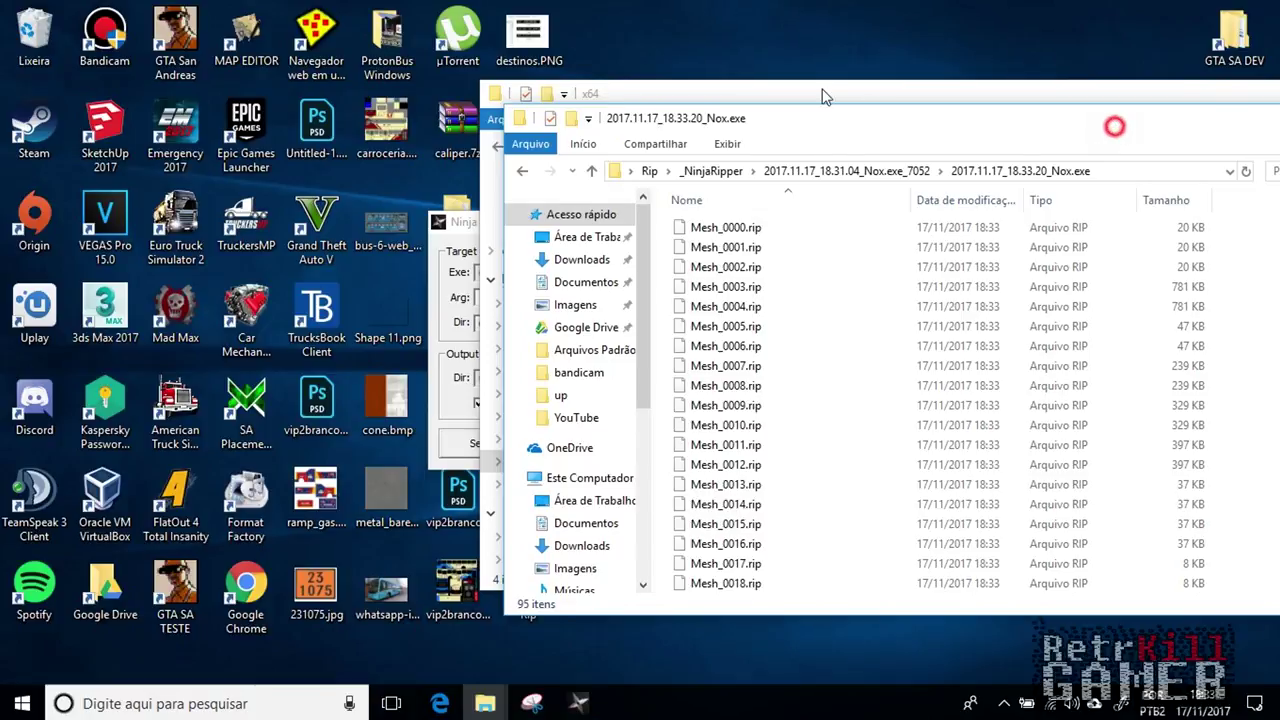
Reposition the capture folder window and look through its ripped mesh files and DDS textures by selecting them
drag(1109, 120, 815, 82)
drag(970, 179, 402, 690)
drag(455, 422, 460, 452)
mouse_move(487, 706)
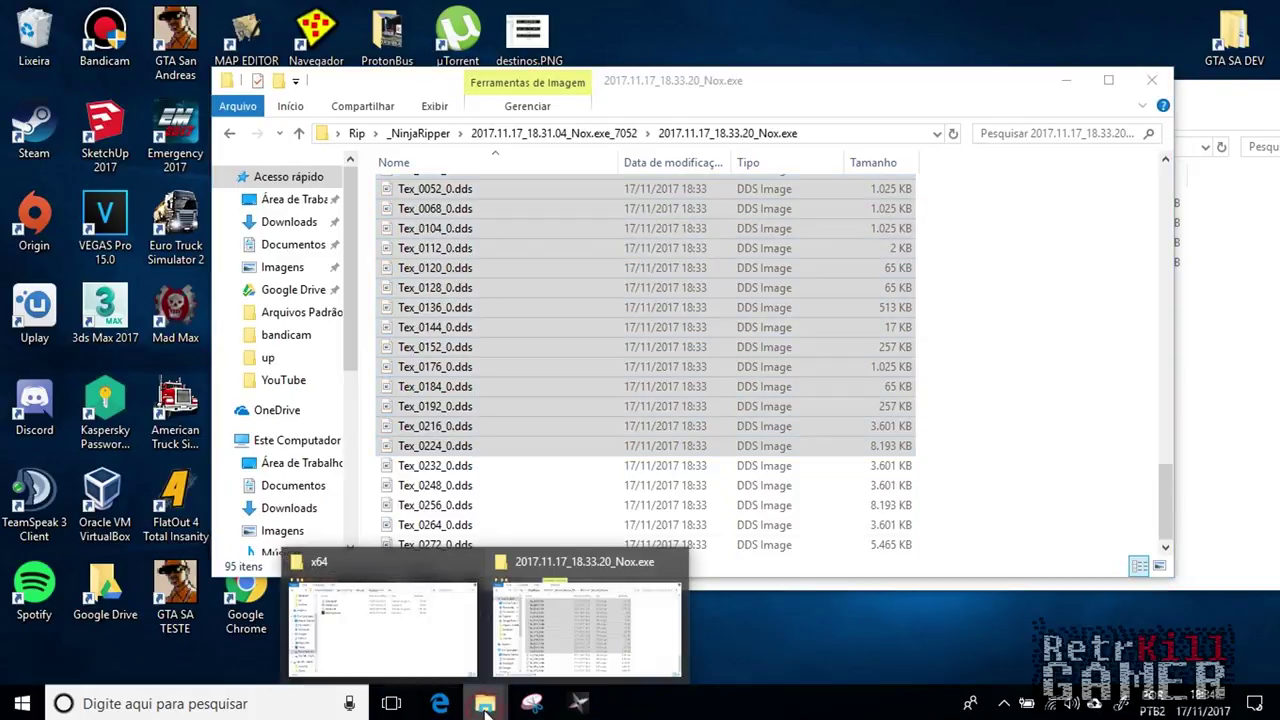
Switch to the x64 folder window, go up to the Extração folder and open its noesis folder
click(420, 658)
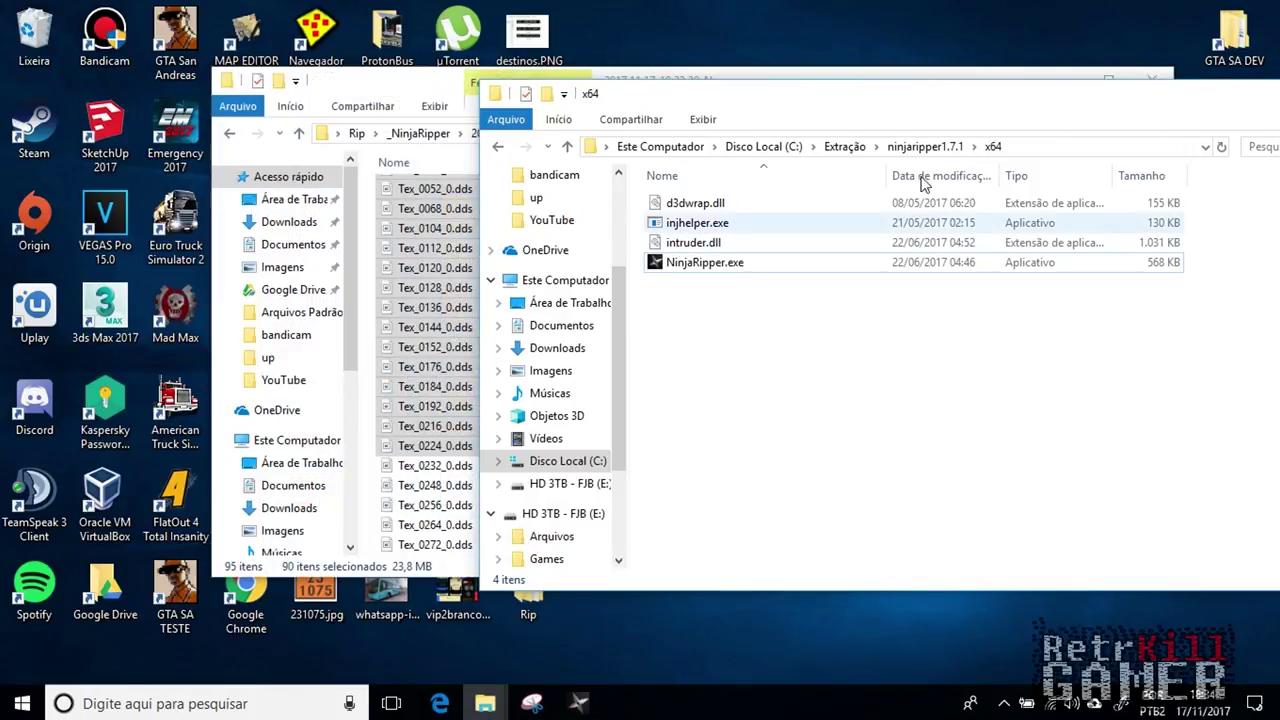
click(845, 146)
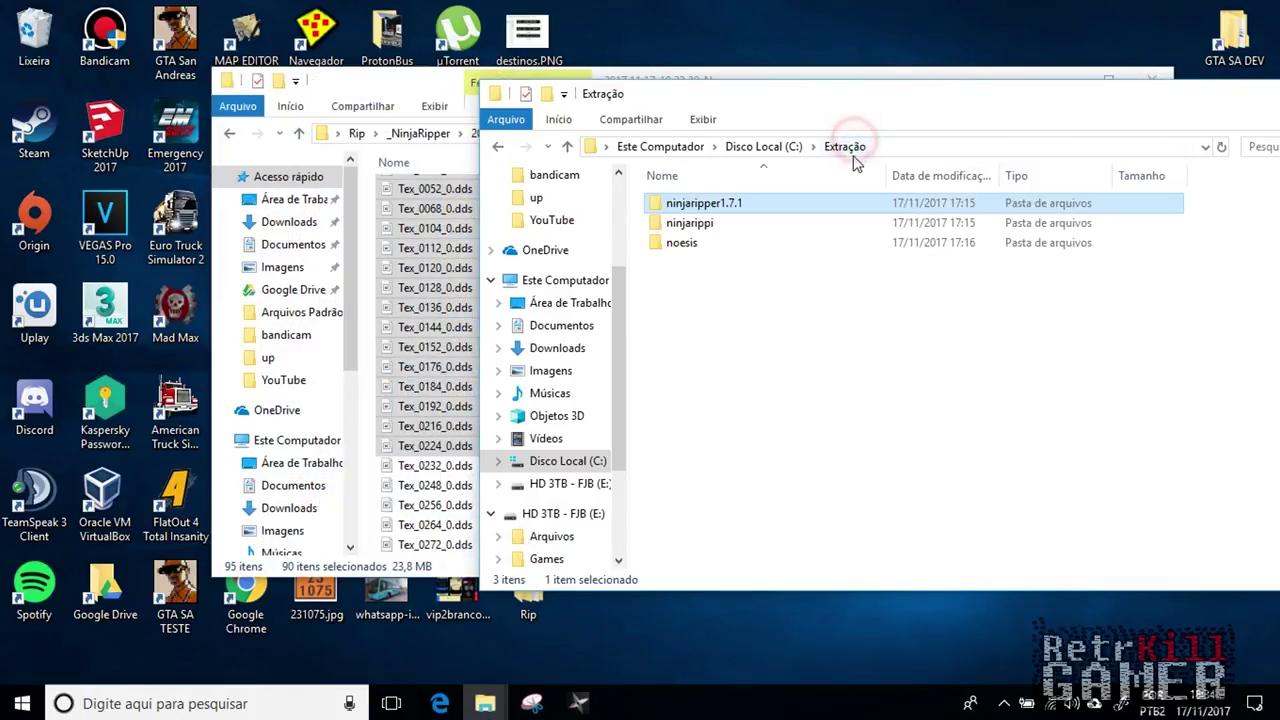
click(700, 248)
double_click(700, 244)
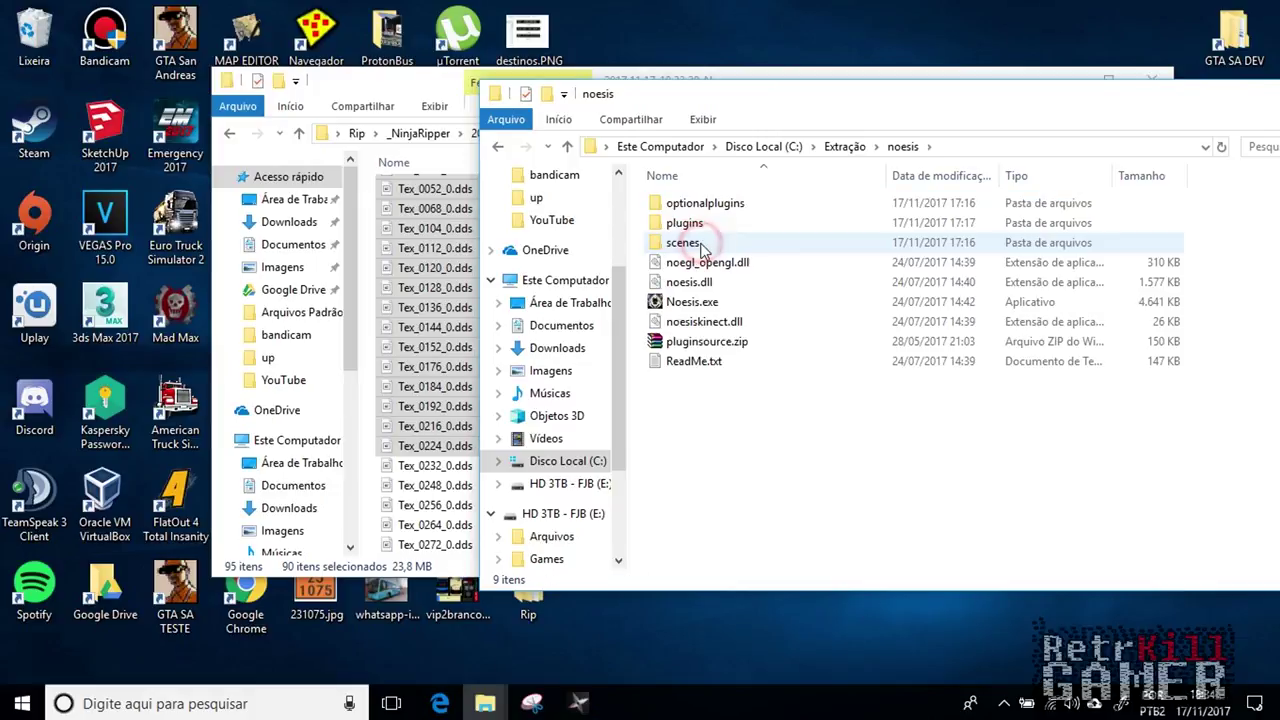
Open ninjaripper1.7.1\tools\noesis_importer from Extração and inspect fmt_ninjaripper_rip.py and the contents of the modified importer ZIP
click(845, 147)
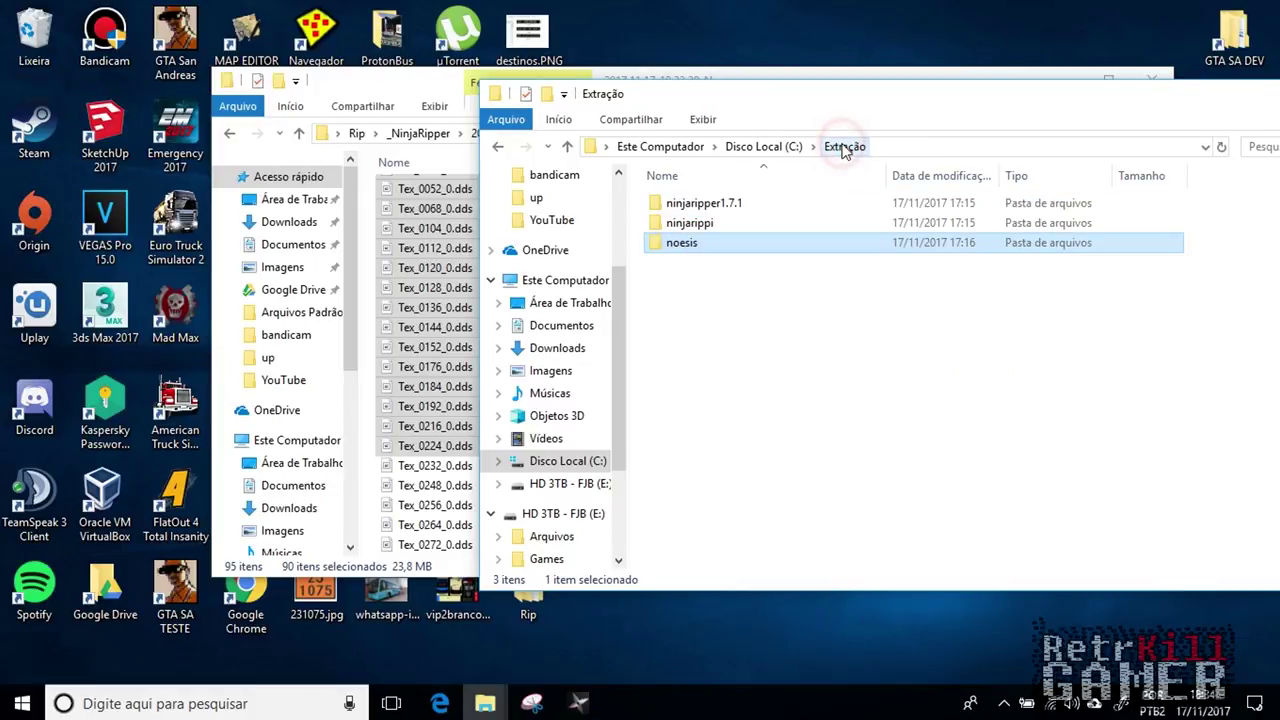
double_click(710, 204)
click(682, 205)
double_click(680, 205)
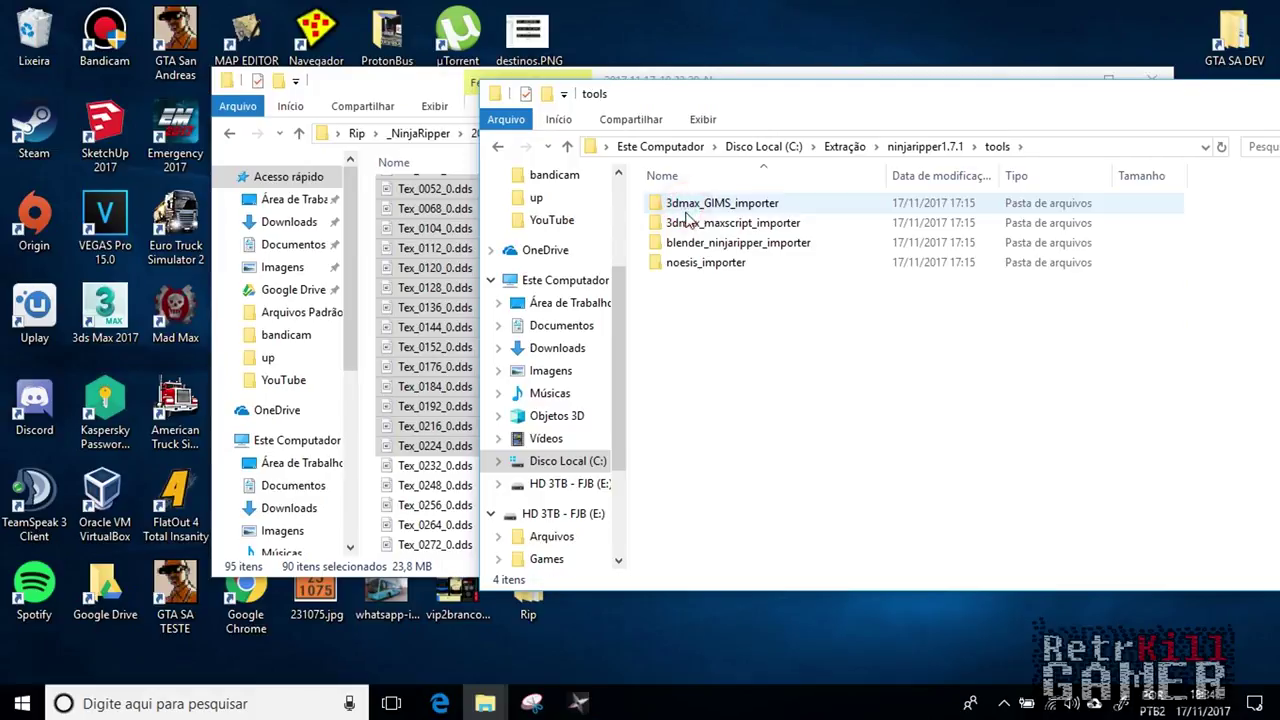
double_click(699, 264)
click(696, 205)
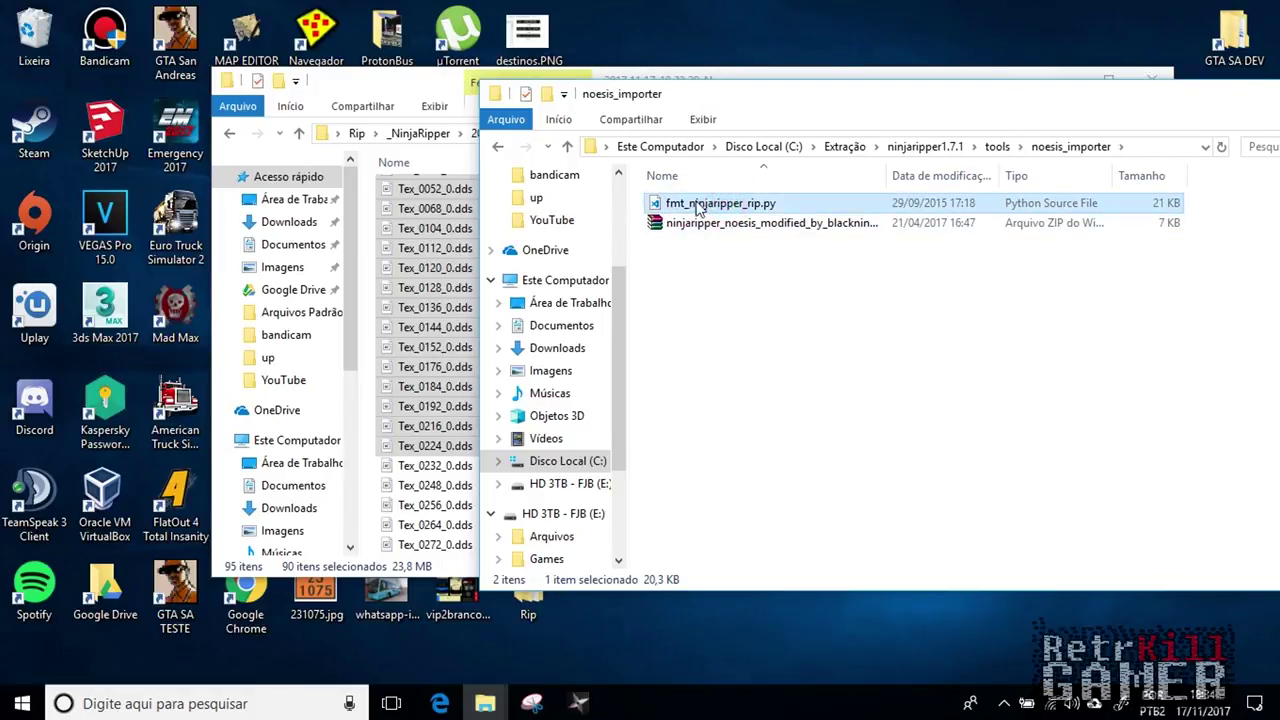
double_click(708, 223)
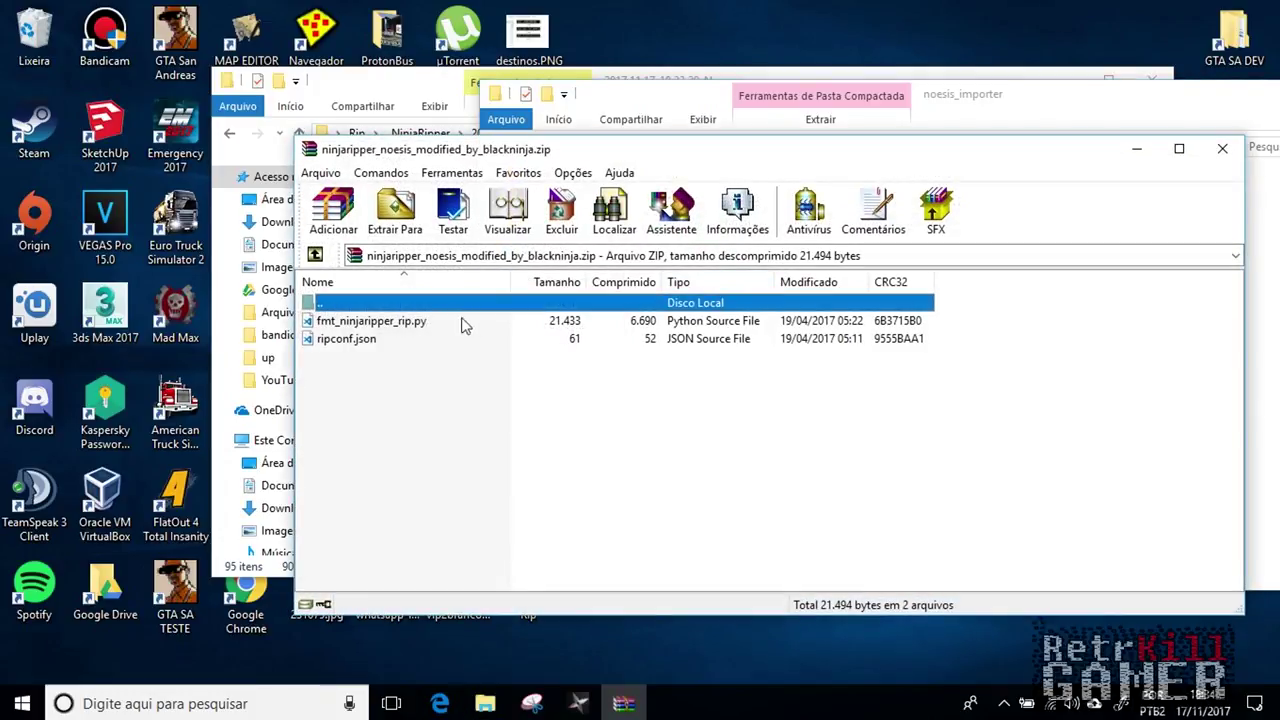
click(360, 322)
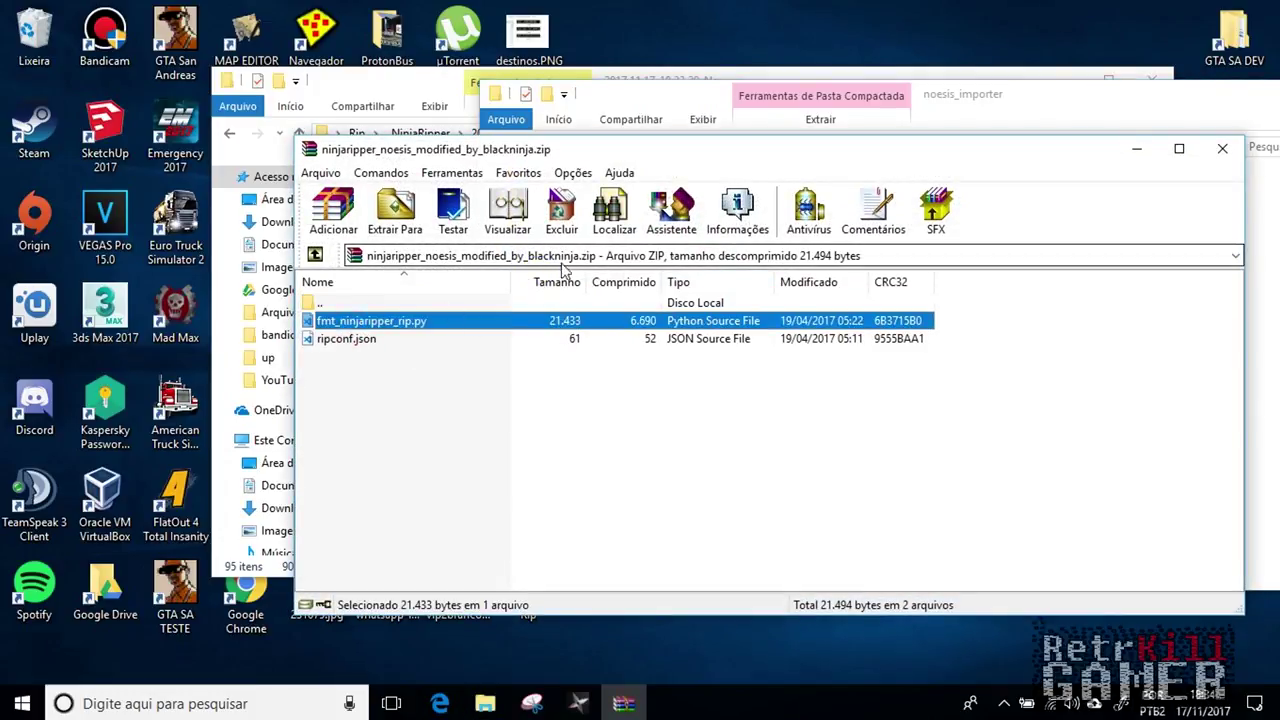
click(1222, 148)
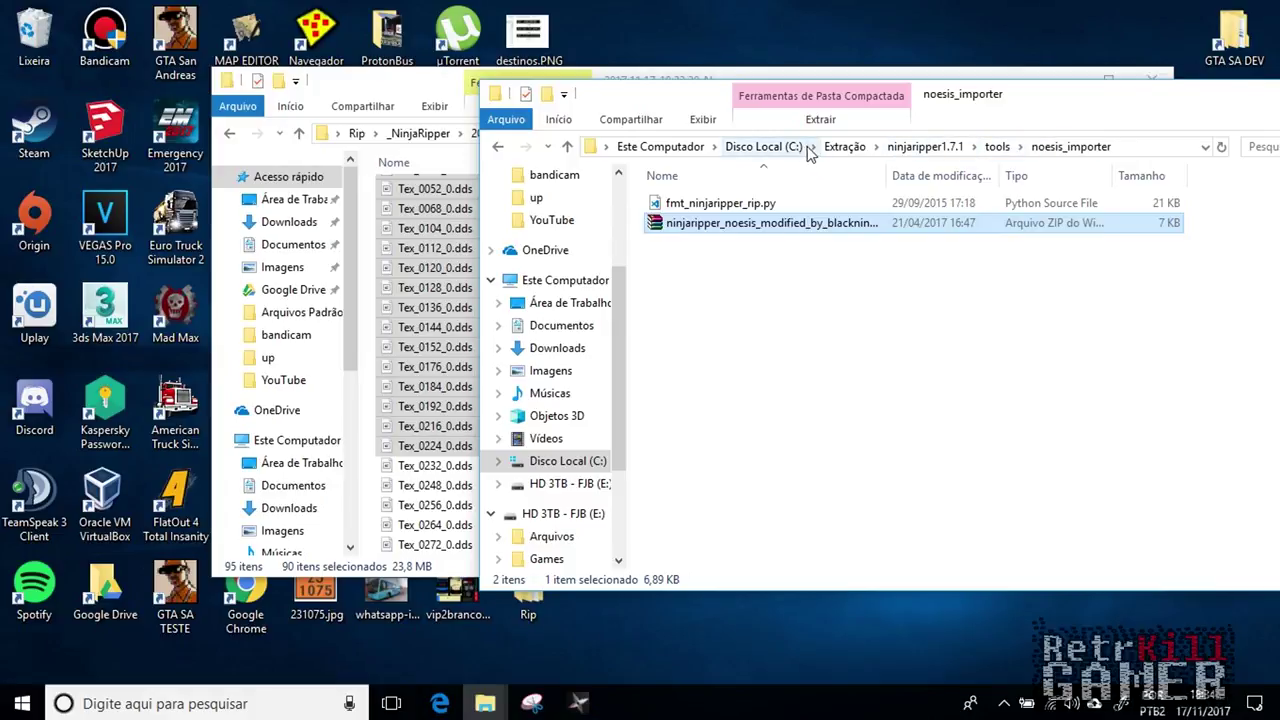
Open the noesis\plugins\python folder inside Extração to check for the Ninja Ripper importer script
click(845, 146)
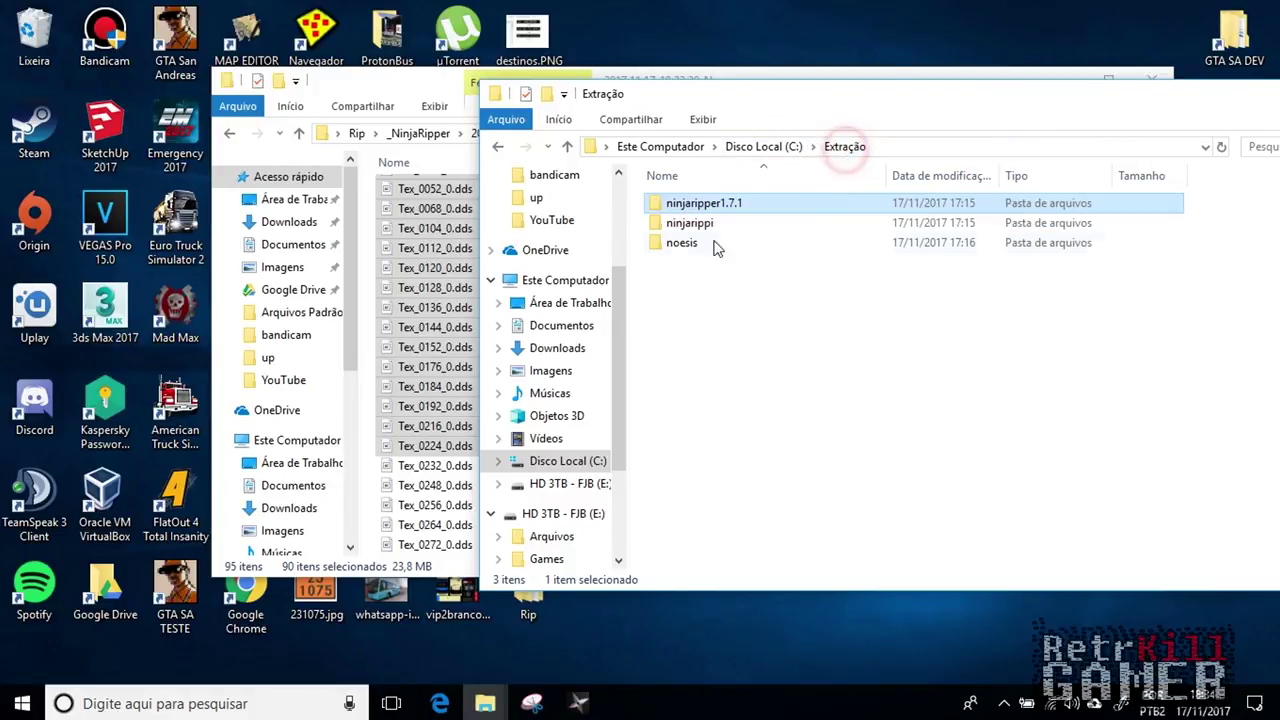
double_click(676, 244)
double_click(685, 222)
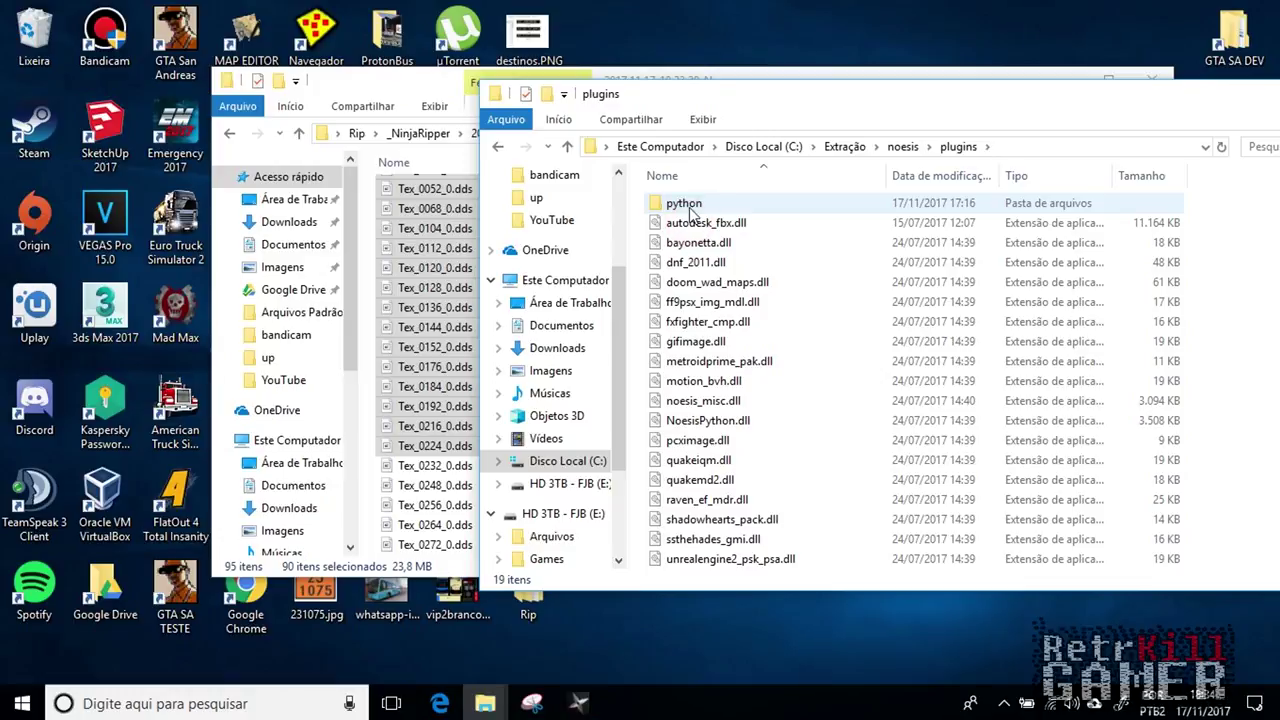
double_click(690, 203)
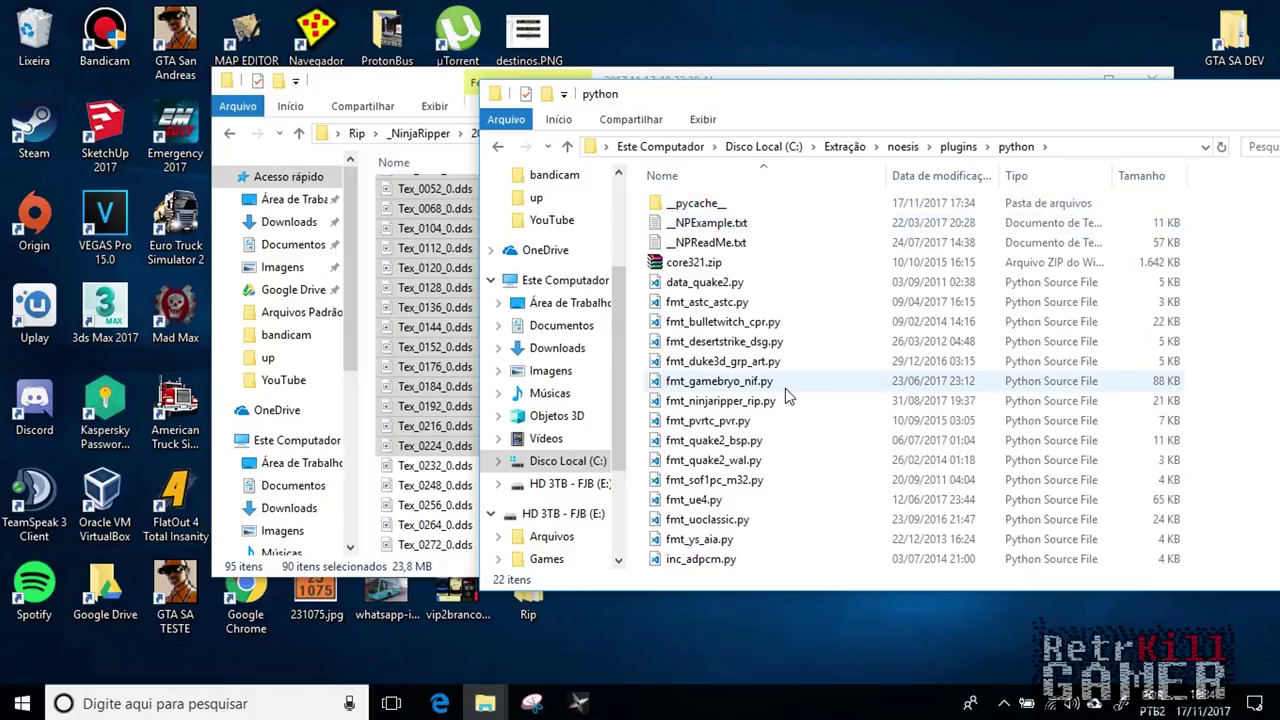
Return to the noesis folder and launch Noesis.exe
click(497, 147)
click(497, 147)
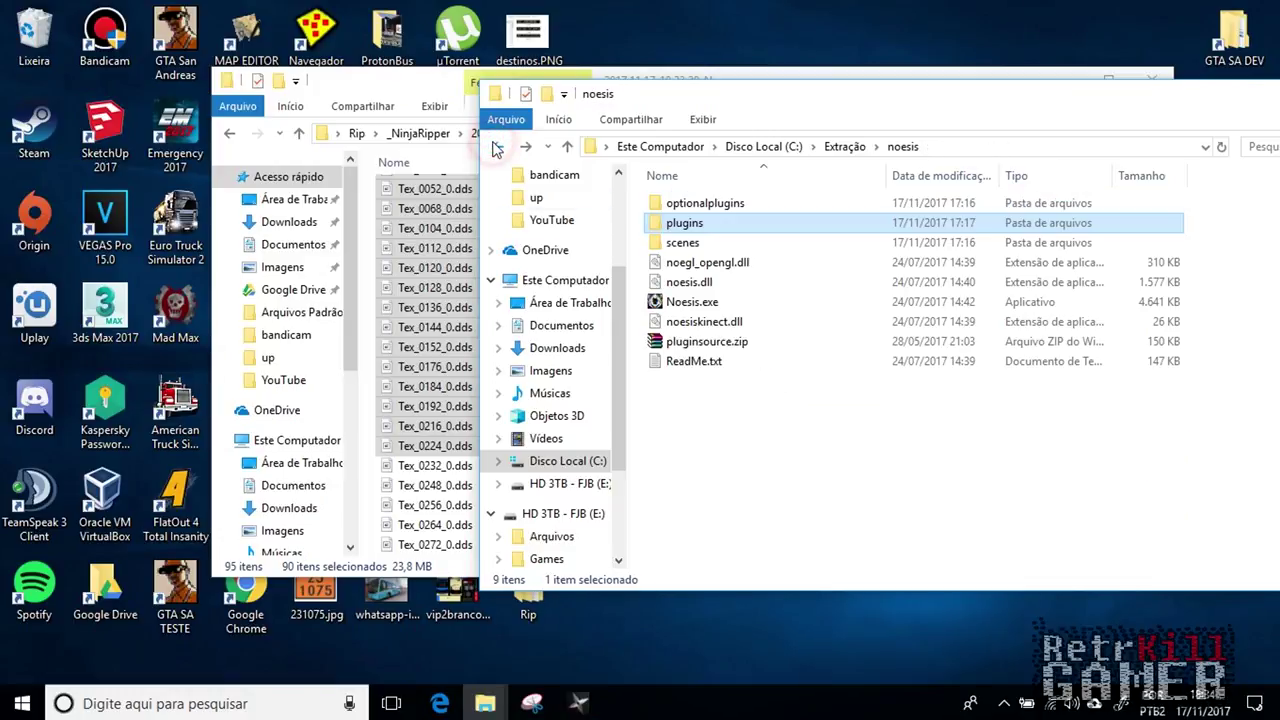
double_click(698, 306)
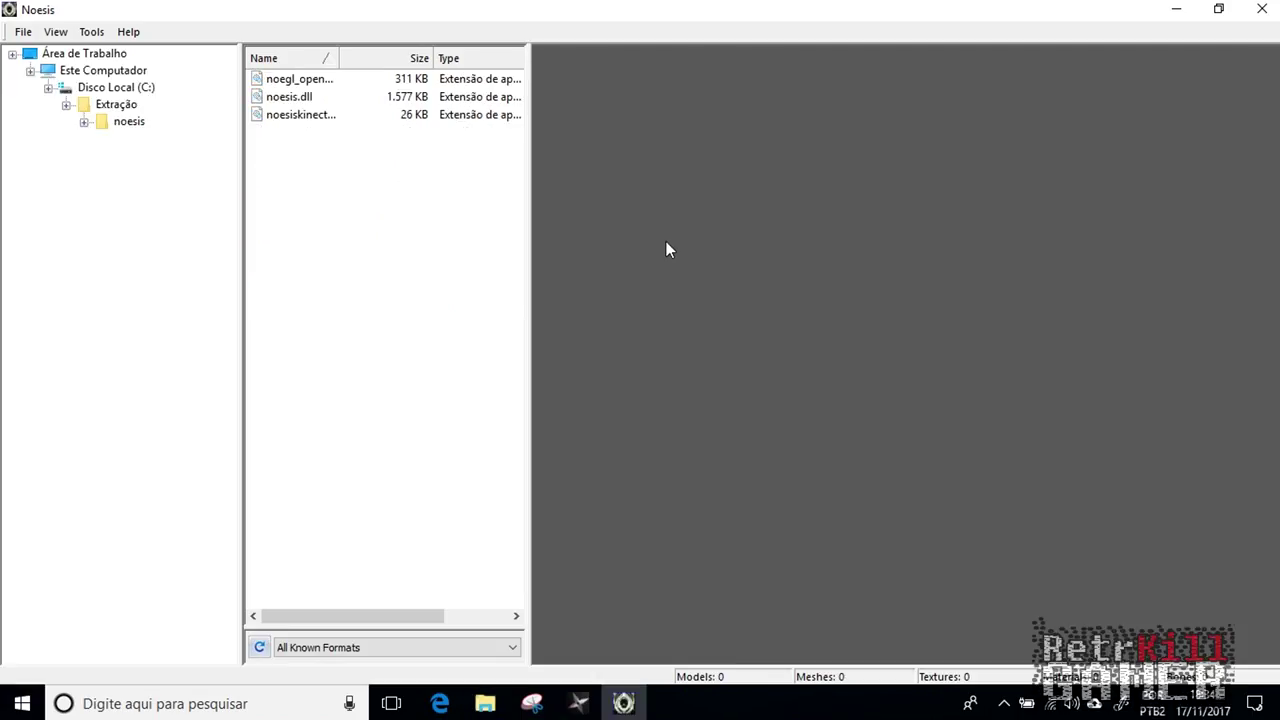
In the Noesis folder tree, browse to the desktop's Rip\_NinjaRipper folder and select the subfolder inside its first capture
click(30, 70)
click(48, 87)
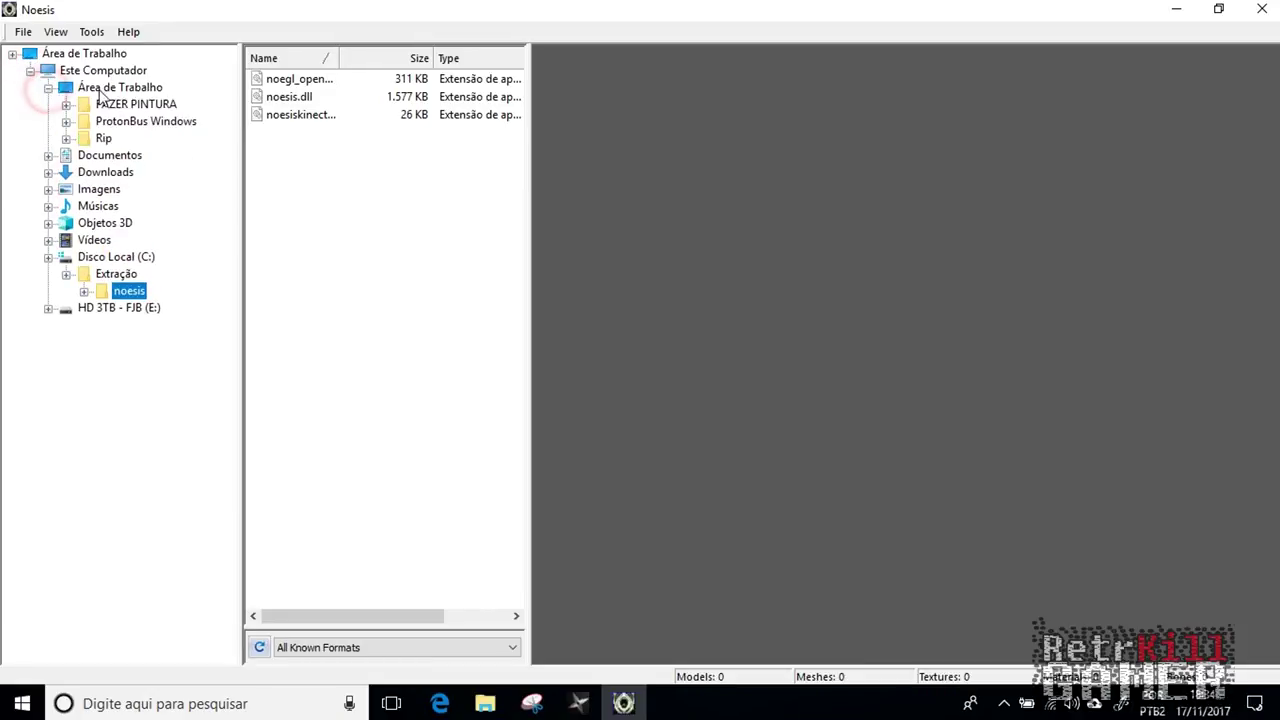
click(104, 138)
click(66, 138)
click(87, 158)
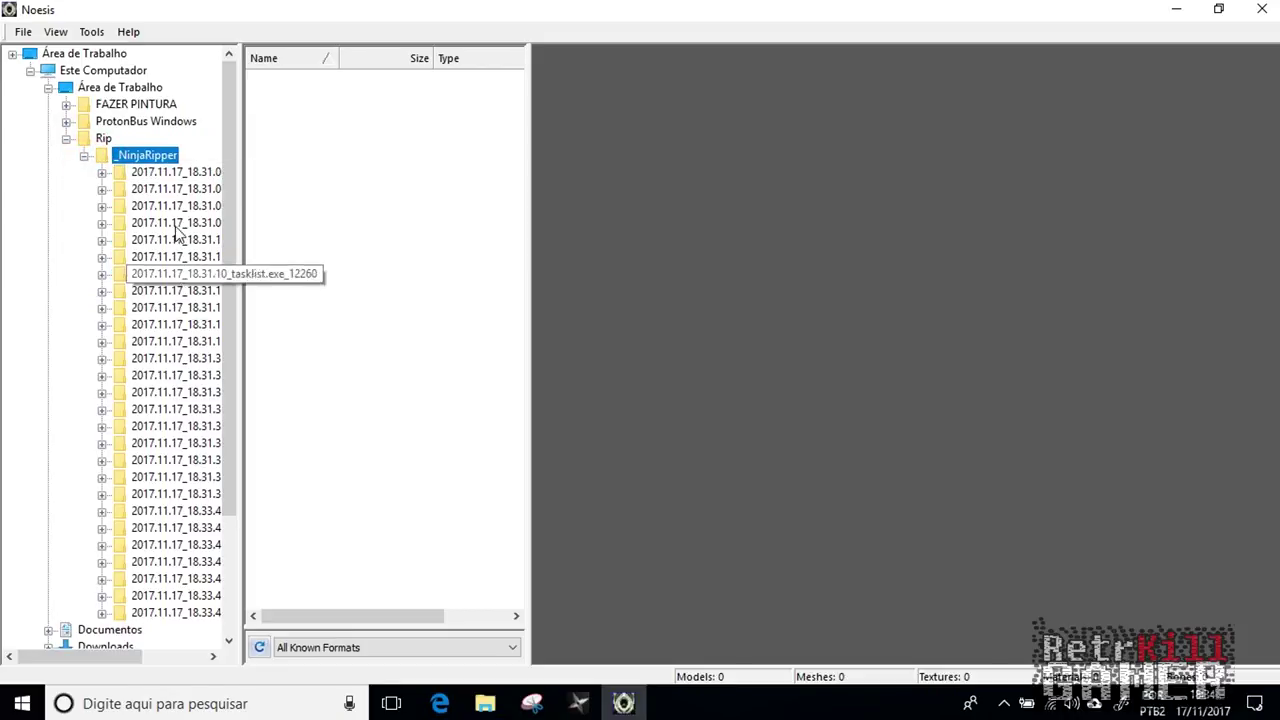
click(145, 172)
click(101, 172)
click(157, 190)
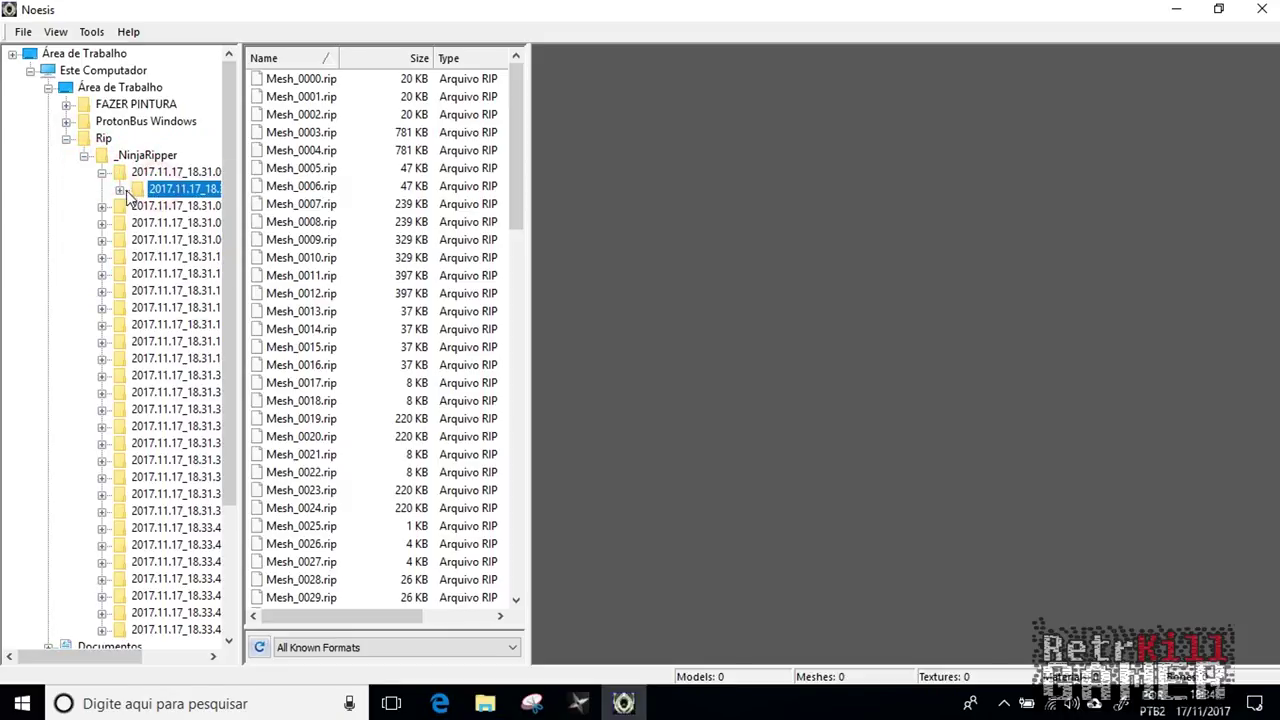
Preview several ripped meshes, including Mesh_0001.rip, Mesh_0011.rip and Mesh_0061.rip, rotating the models in the viewer
mouse_move(527, 109)
mouse_down()
mouse_move(546, 320)
mouse_move(526, 491)
mouse_move(515, 121)
mouse_up()
click(338, 80)
drag(660, 300, 697, 277)
click(300, 257)
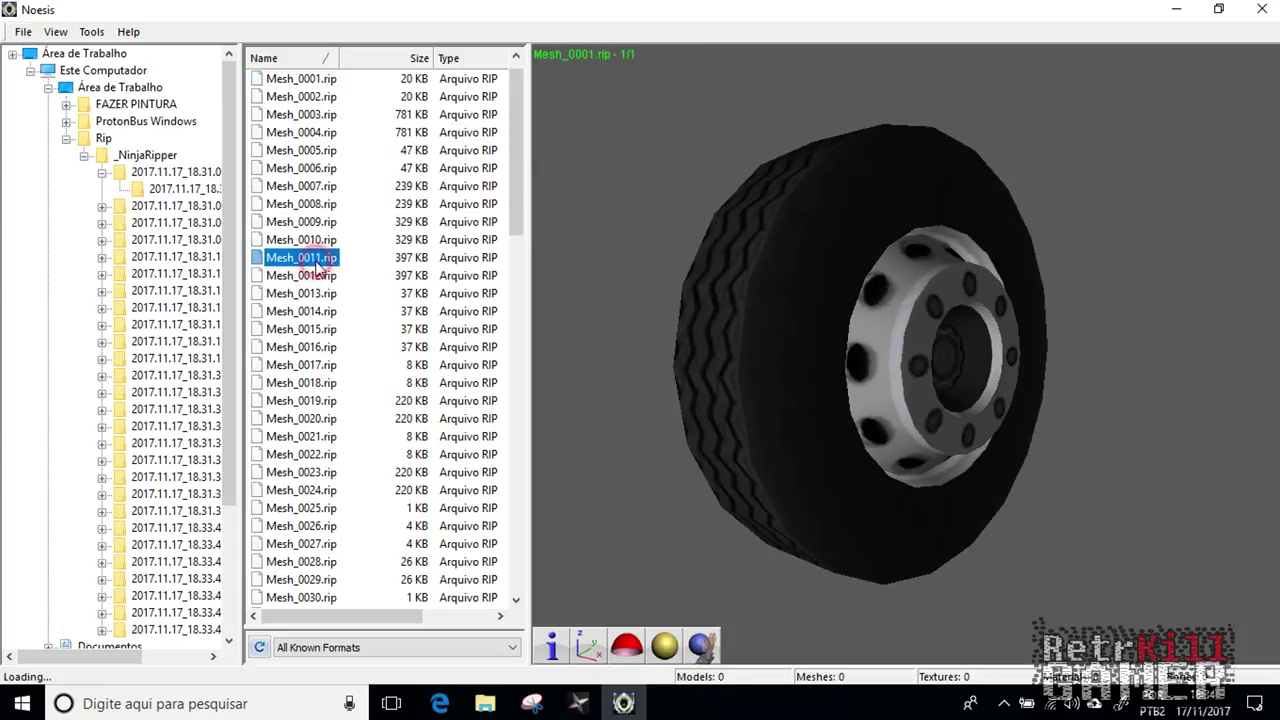
drag(765, 366, 343, 210)
scroll(345, 300, down, 15)
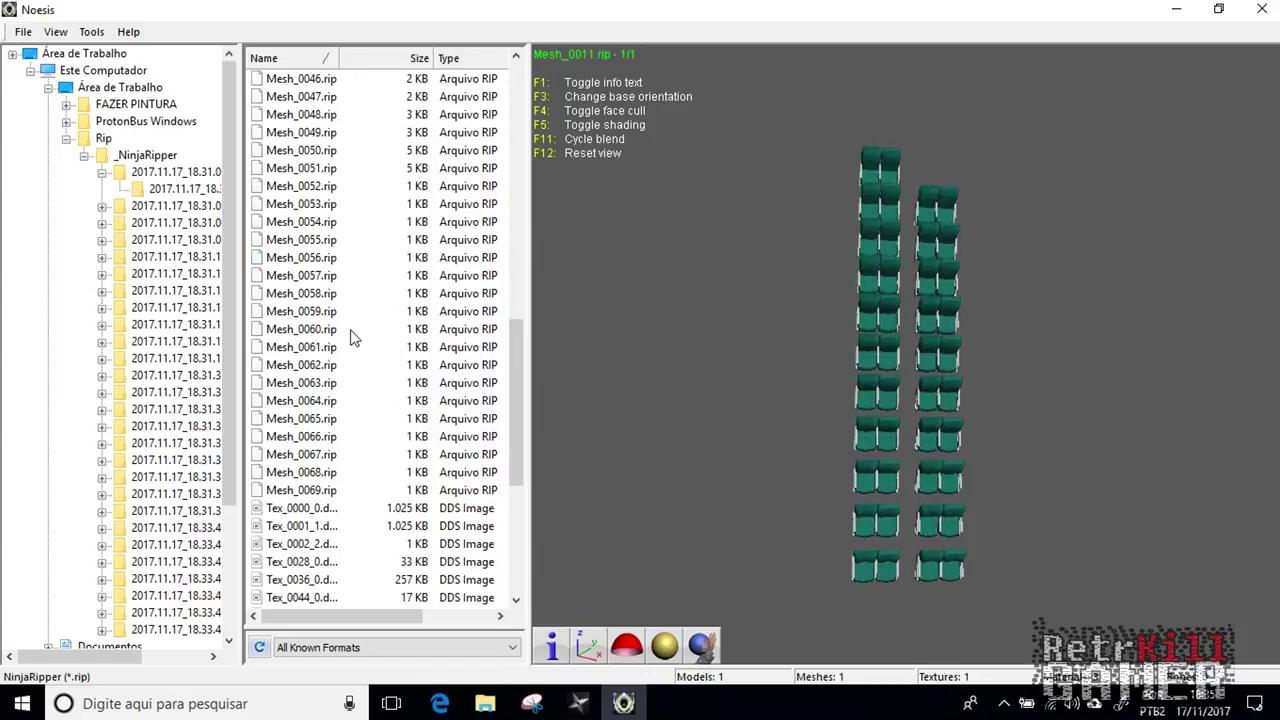
click(335, 347)
right_drag(985, 355, 792, 372)
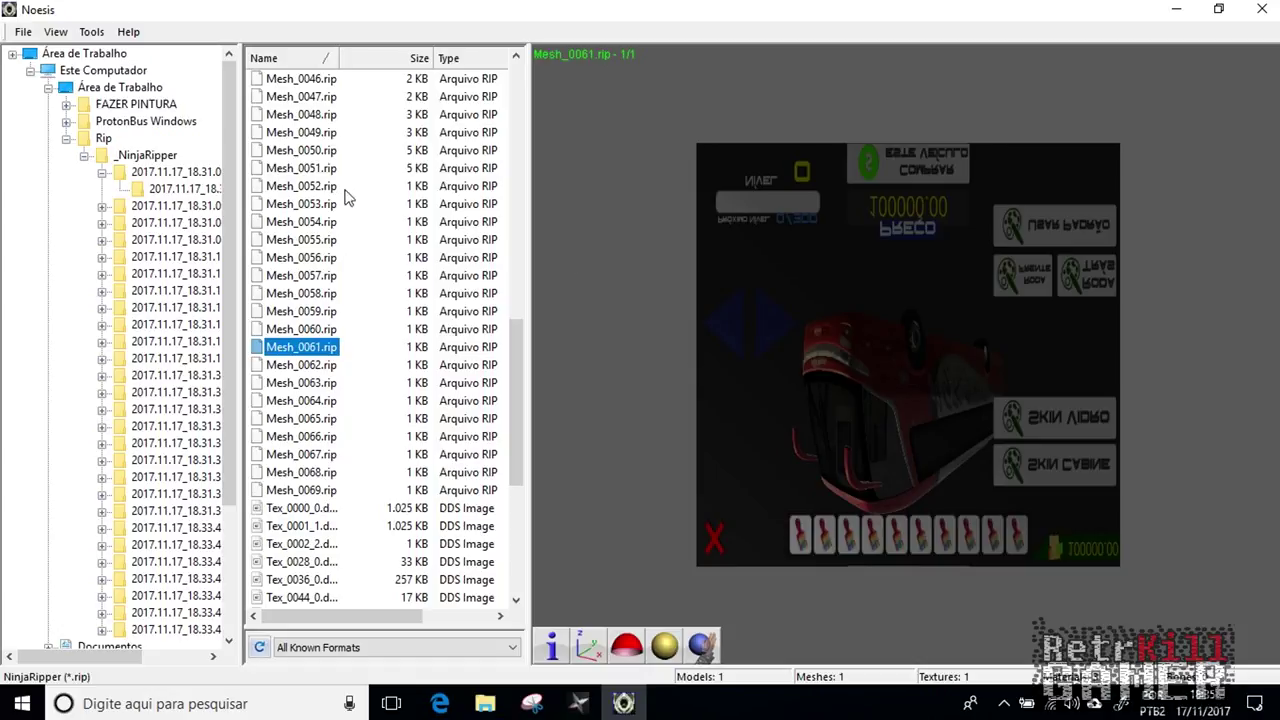
scroll(345, 197, up, 15)
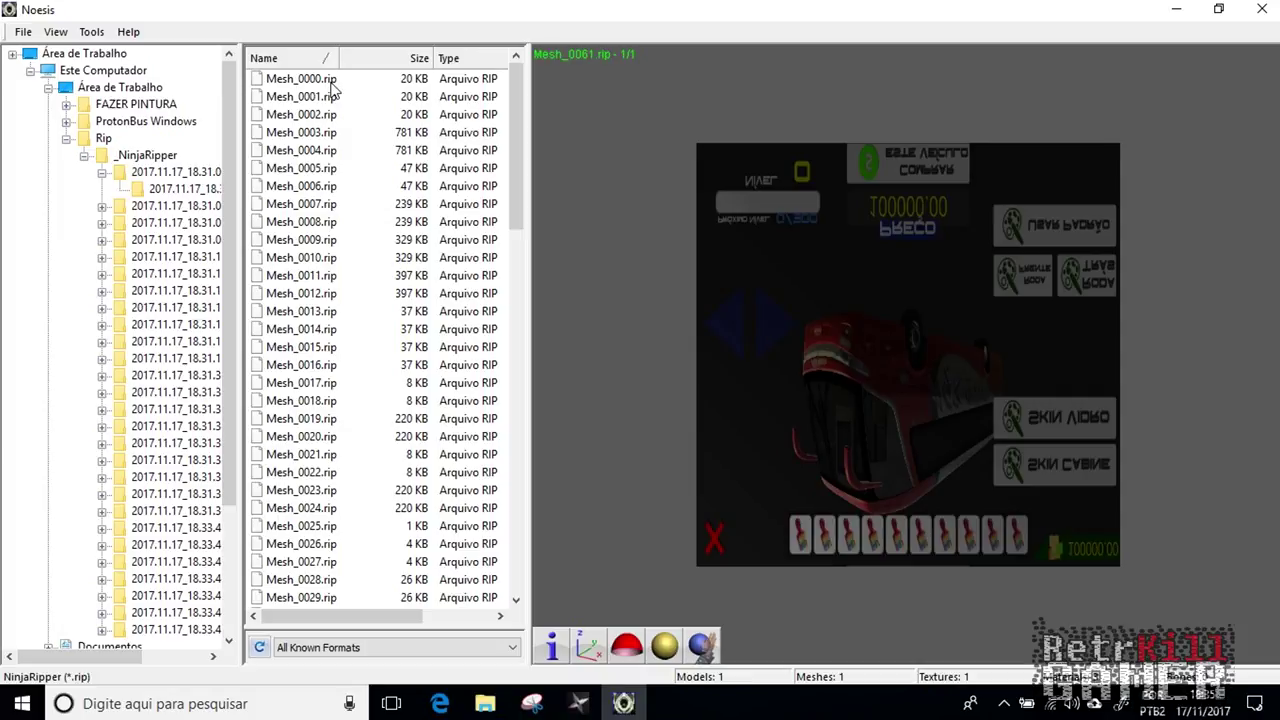
Open the Batch Process tool, reposition its dialog and check the rip input and obj output extensions
click(88, 33)
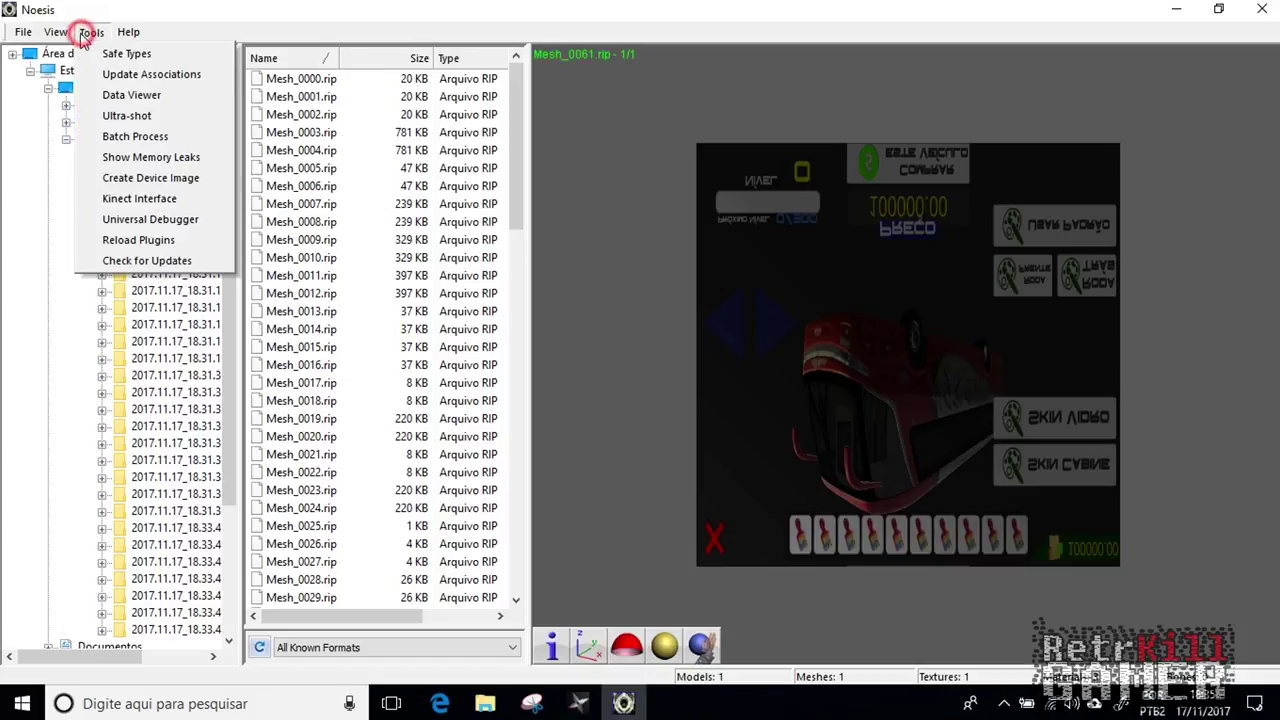
click(122, 146)
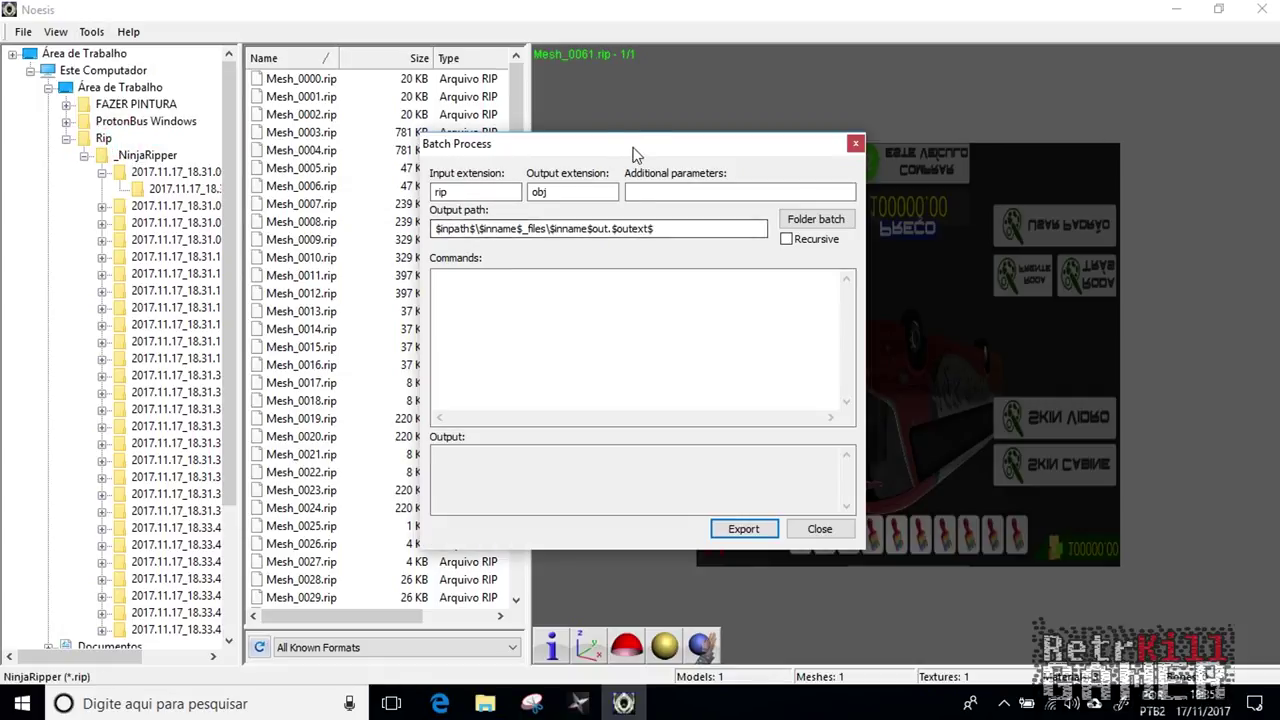
drag(632, 165, 543, 137)
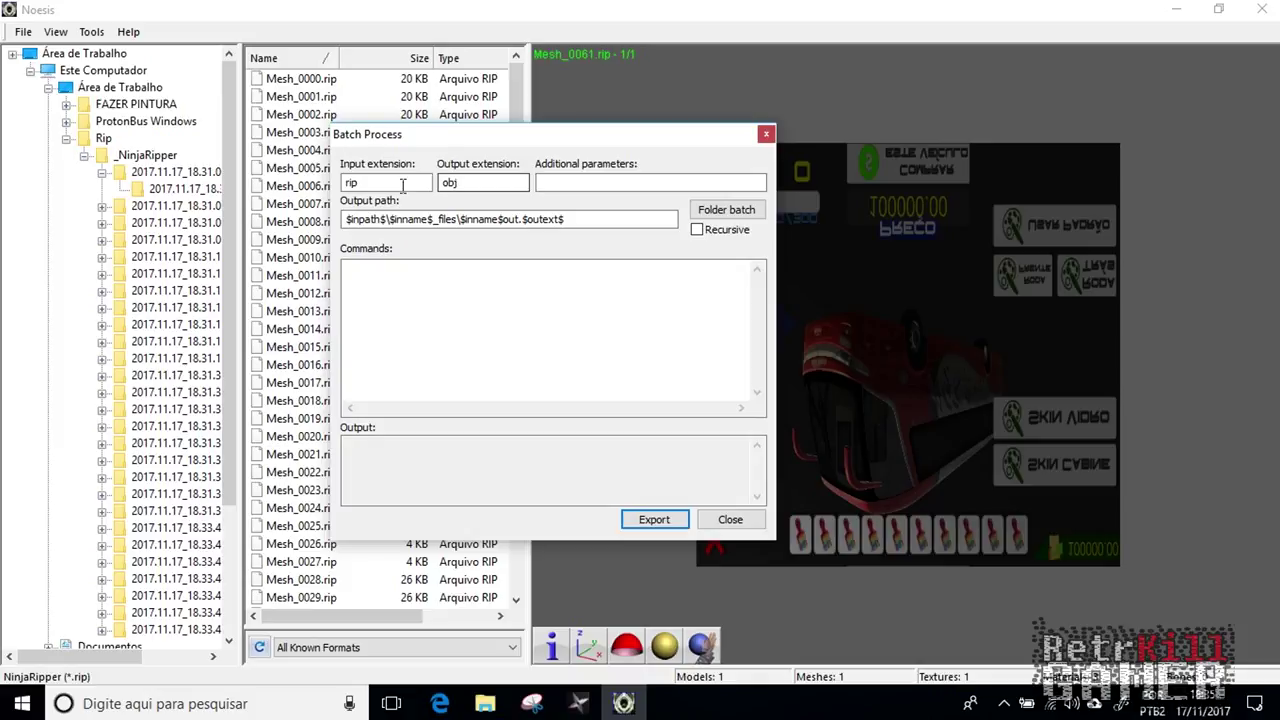
drag(478, 134, 456, 137)
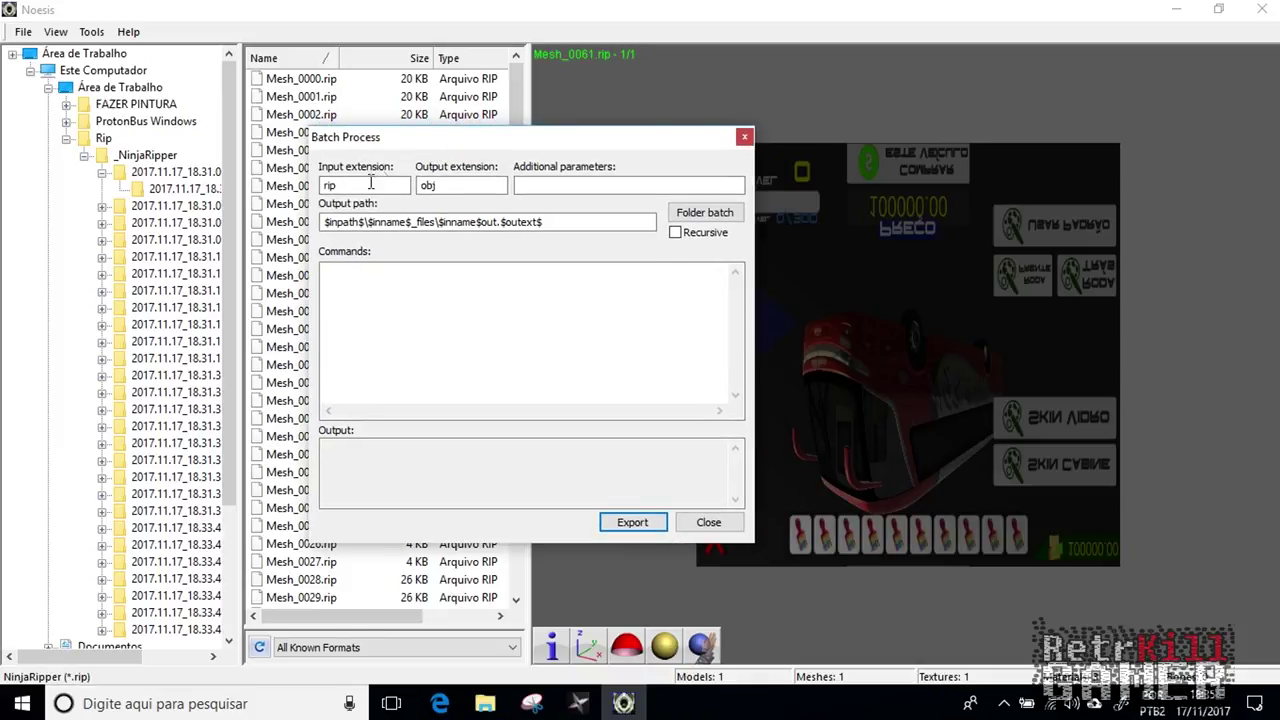
double_click(440, 185)
drag(455, 189, 420, 190)
Remove the $inname$_files subfolder from the batch output path, making it $inpath$\$inname$out.$outext$
drag(367, 221, 399, 222)
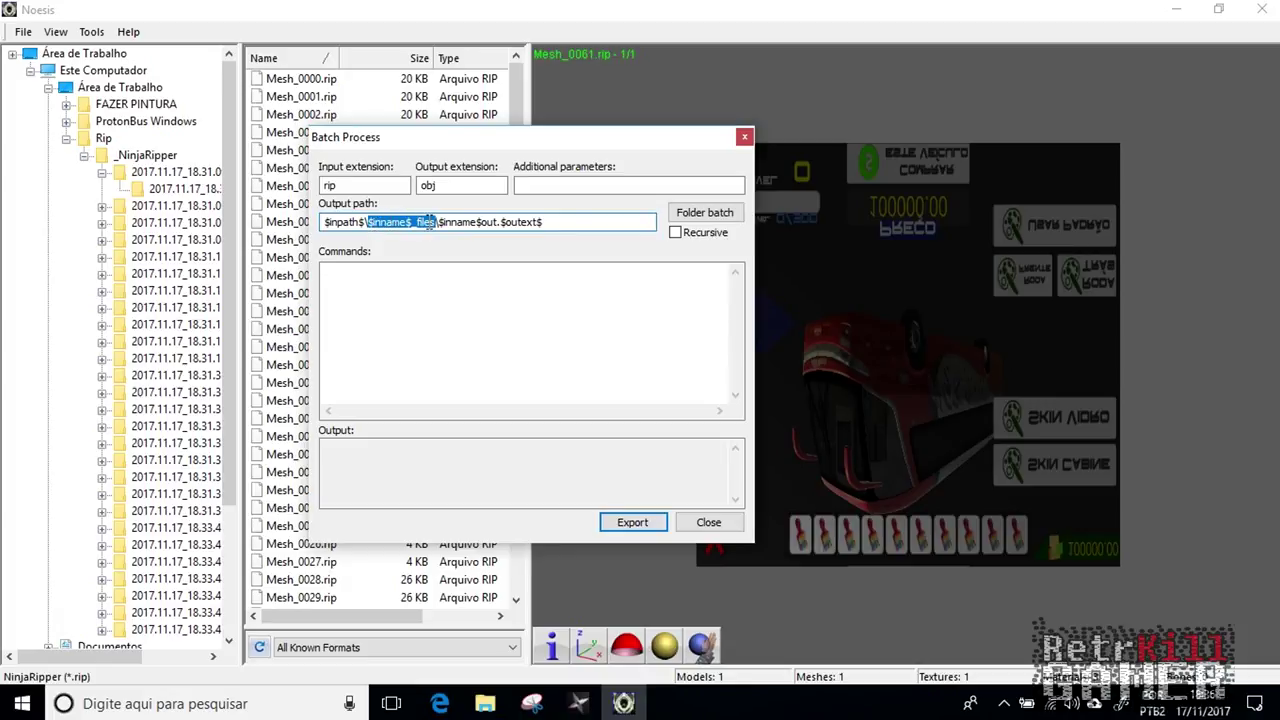
key(Delete)
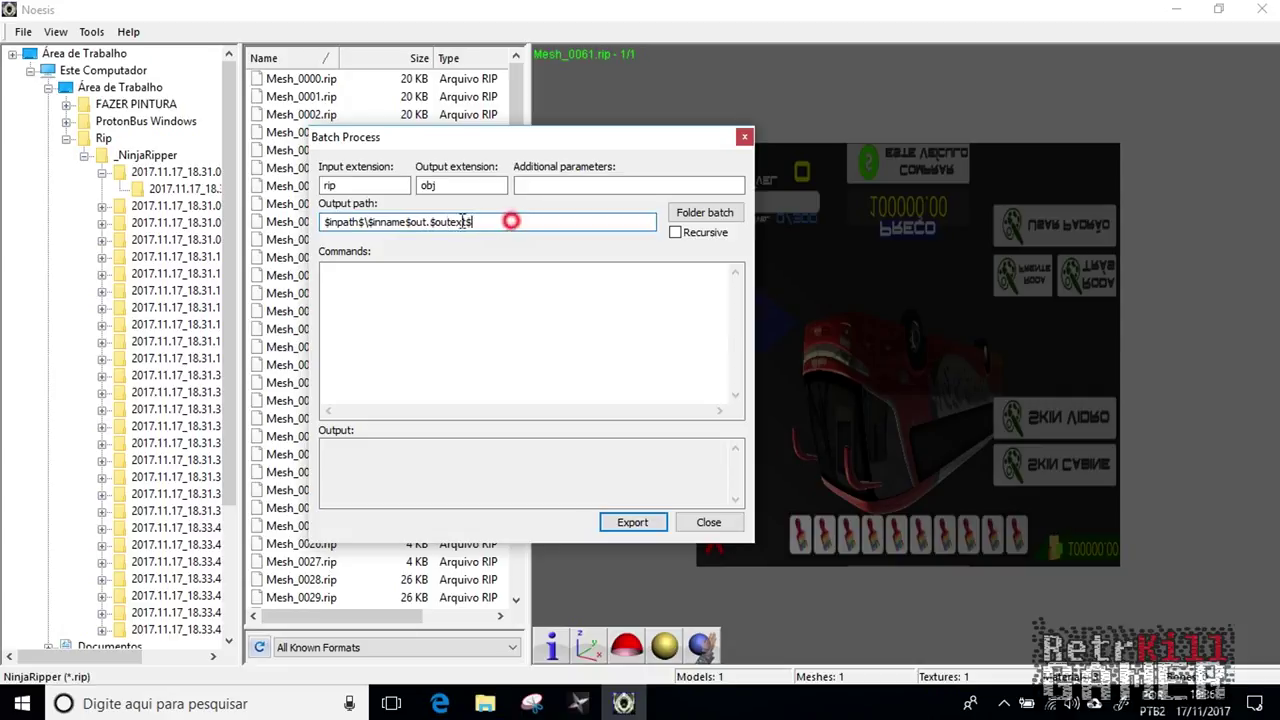
double_click(510, 221)
click(538, 222)
drag(517, 222, 320, 230)
click(530, 221)
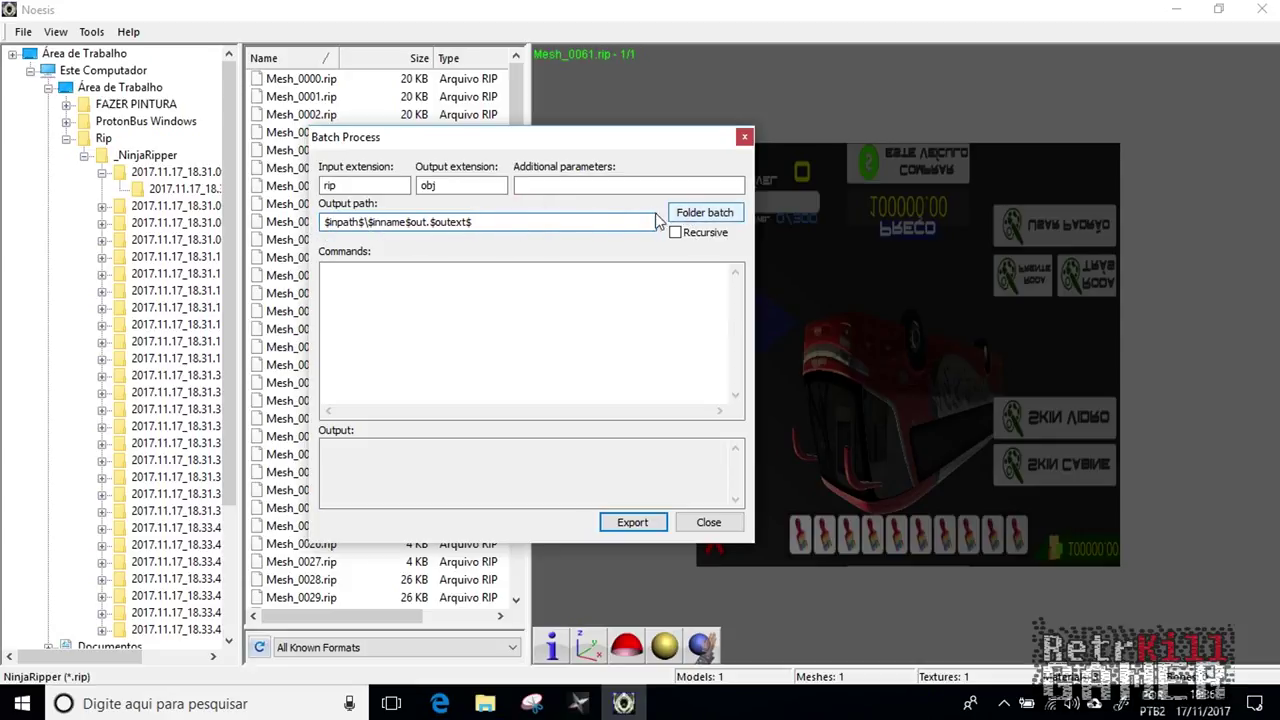
Load the Nox capture subfolder inside _NinjaRipper as the folder to batch process
click(700, 218)
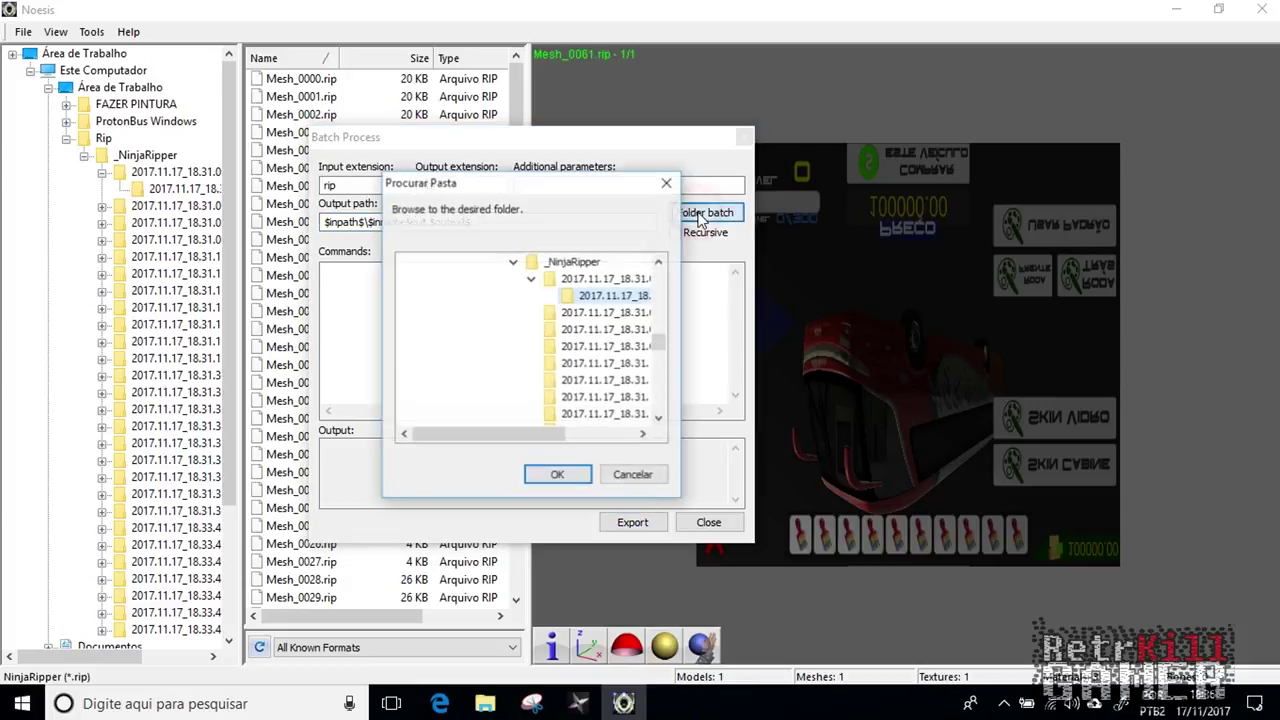
click(600, 295)
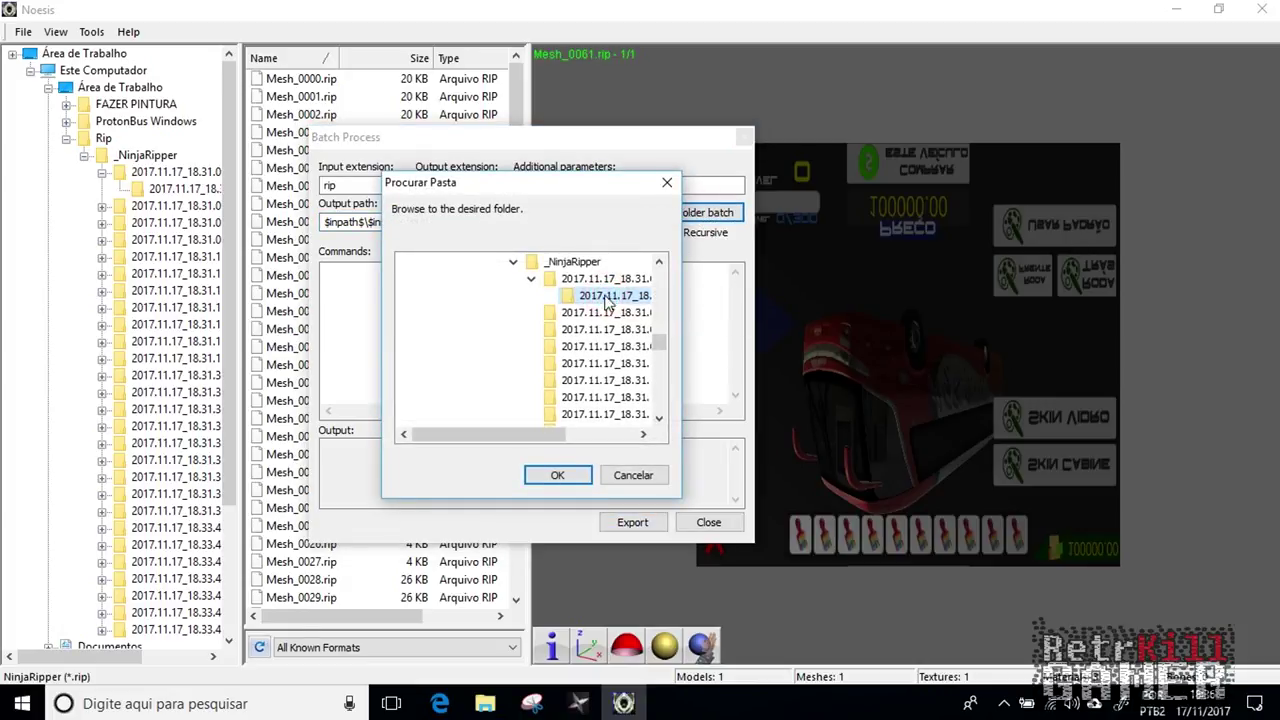
click(557, 475)
click(443, 467)
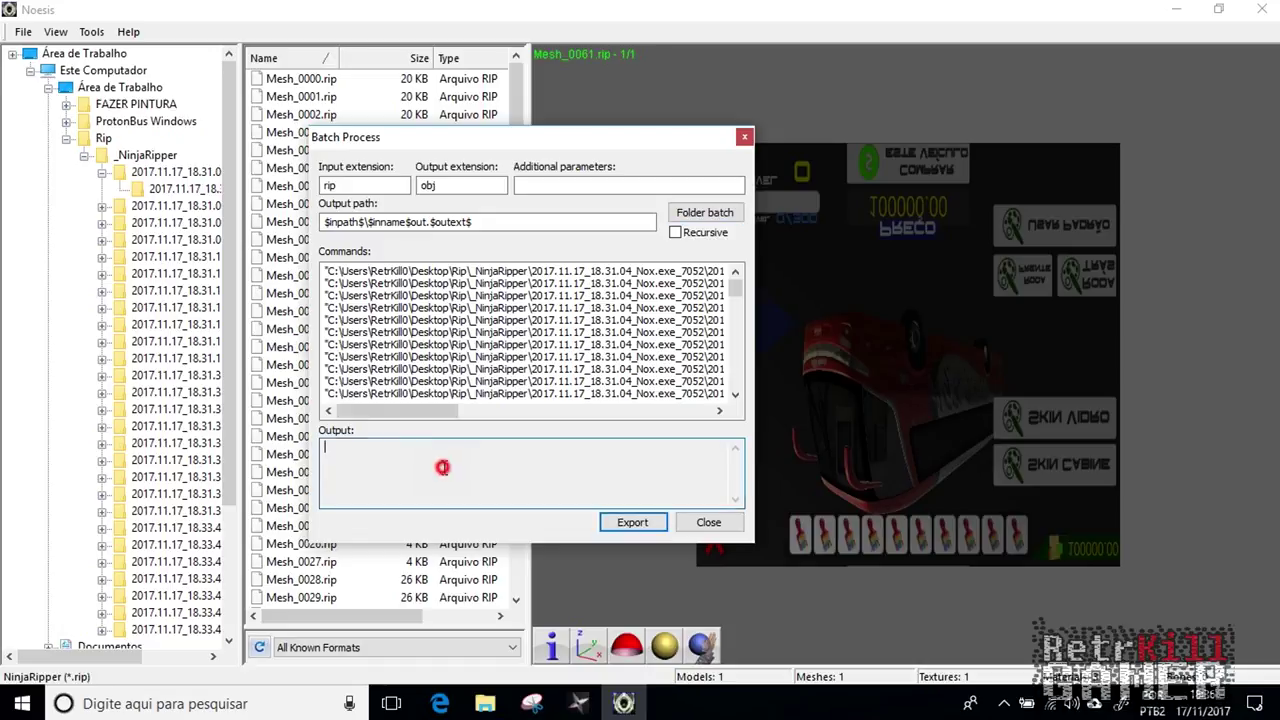
Export the listed RIP meshes as OBJ files and close the Batch Process dialog
click(641, 522)
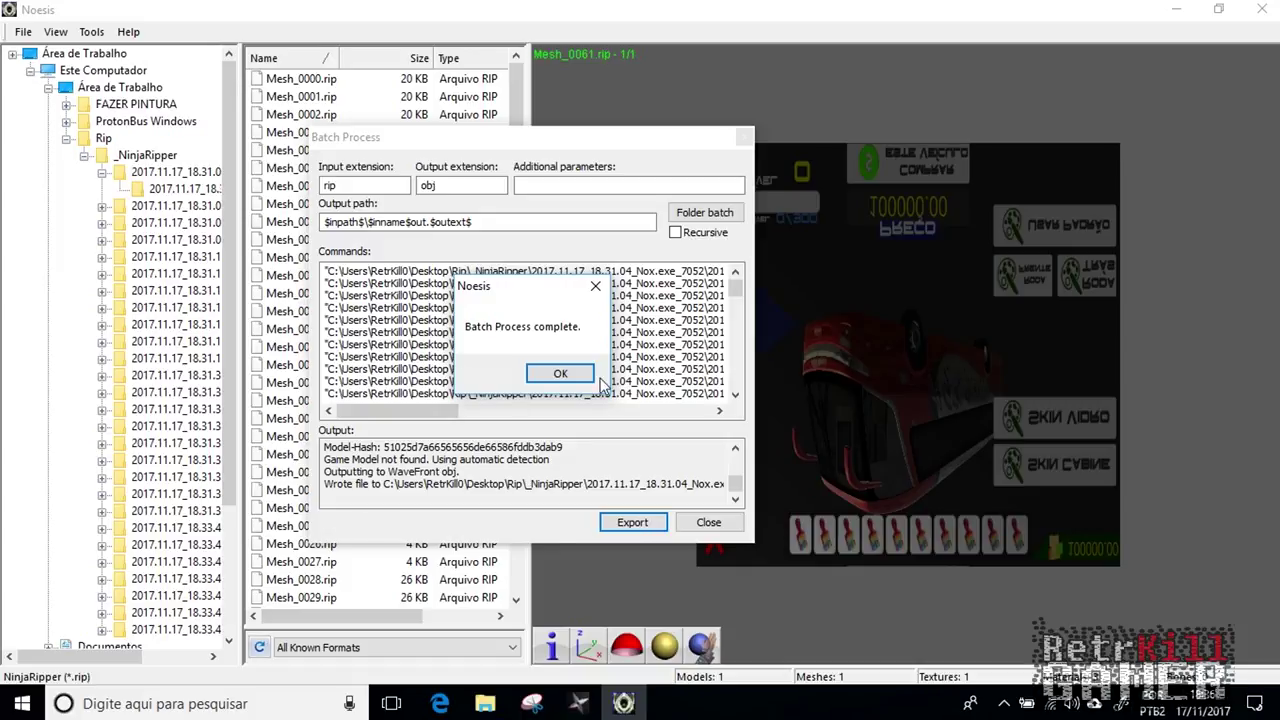
click(565, 372)
click(718, 522)
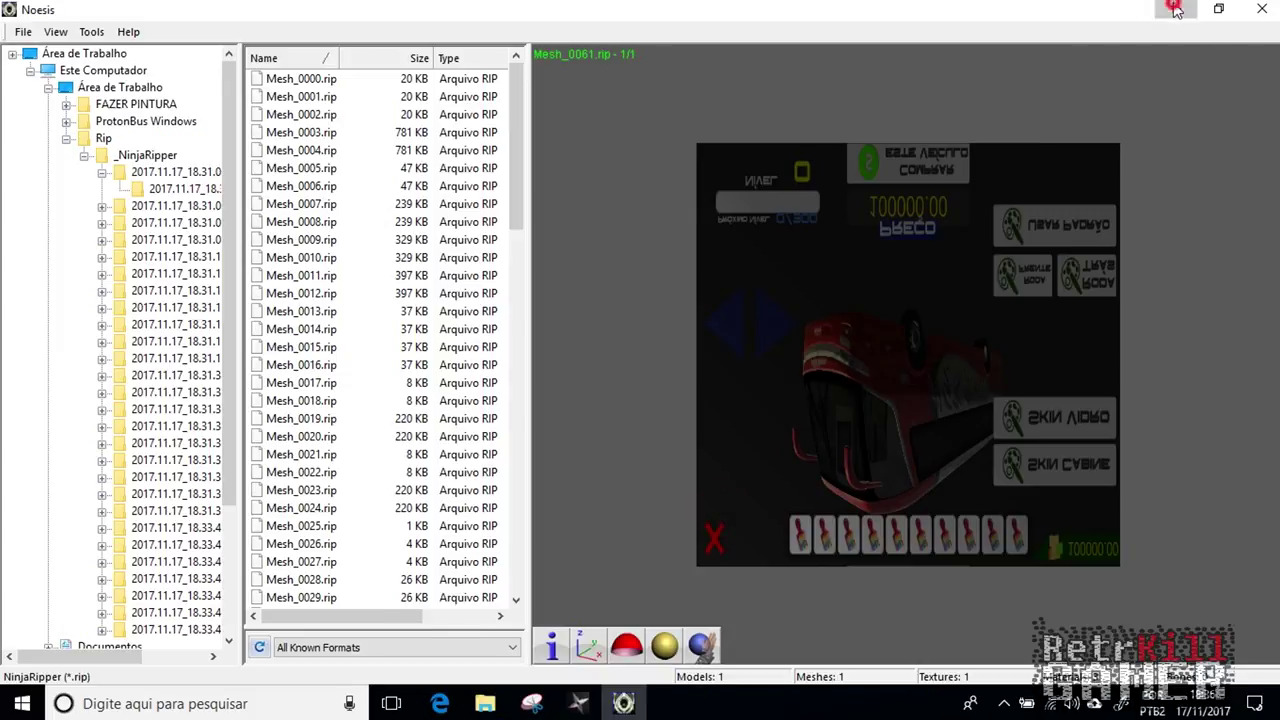
Minimize Noesis and look through the files in the capture folder window
click(1176, 9)
click(432, 250)
scroll(471, 255, down, 15)
scroll(604, 307, up, 5)
scroll(566, 335, up, 20)
Clear the two folder windows off the desktop and open the GTA SA DEV folder
click(1066, 80)
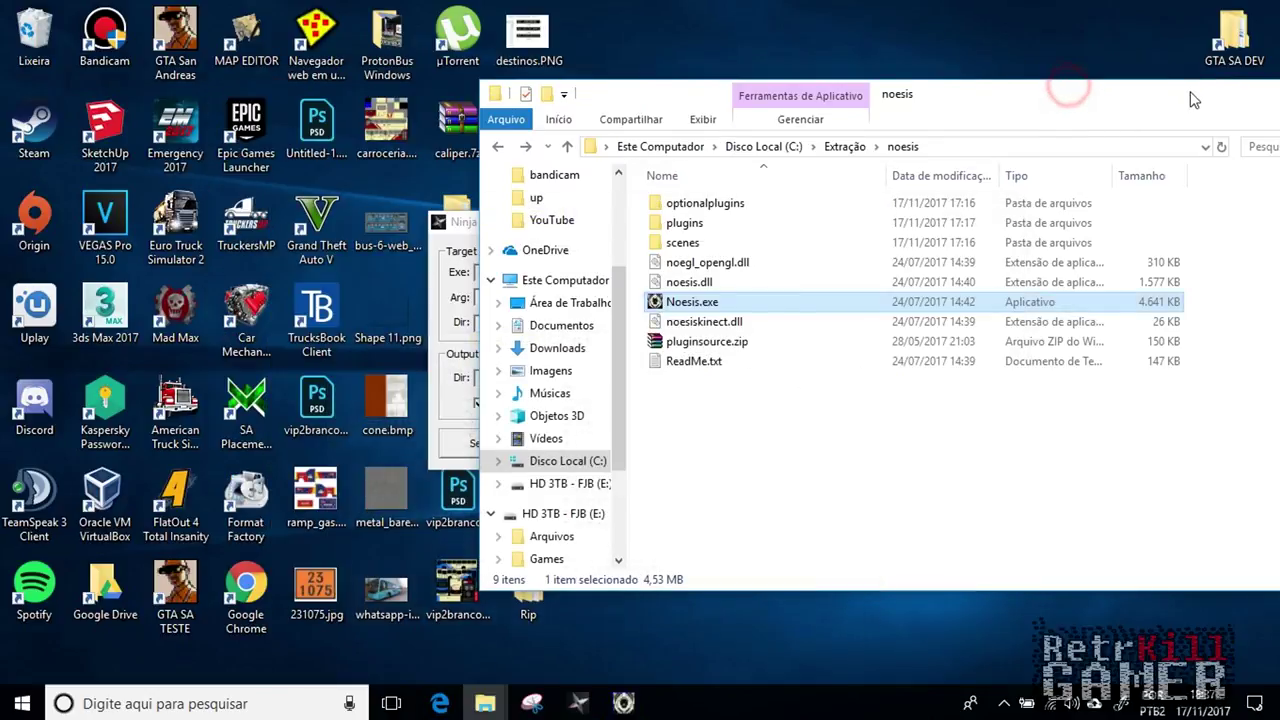
drag(1189, 99, 986, 157)
click(957, 161)
double_click(1233, 35)
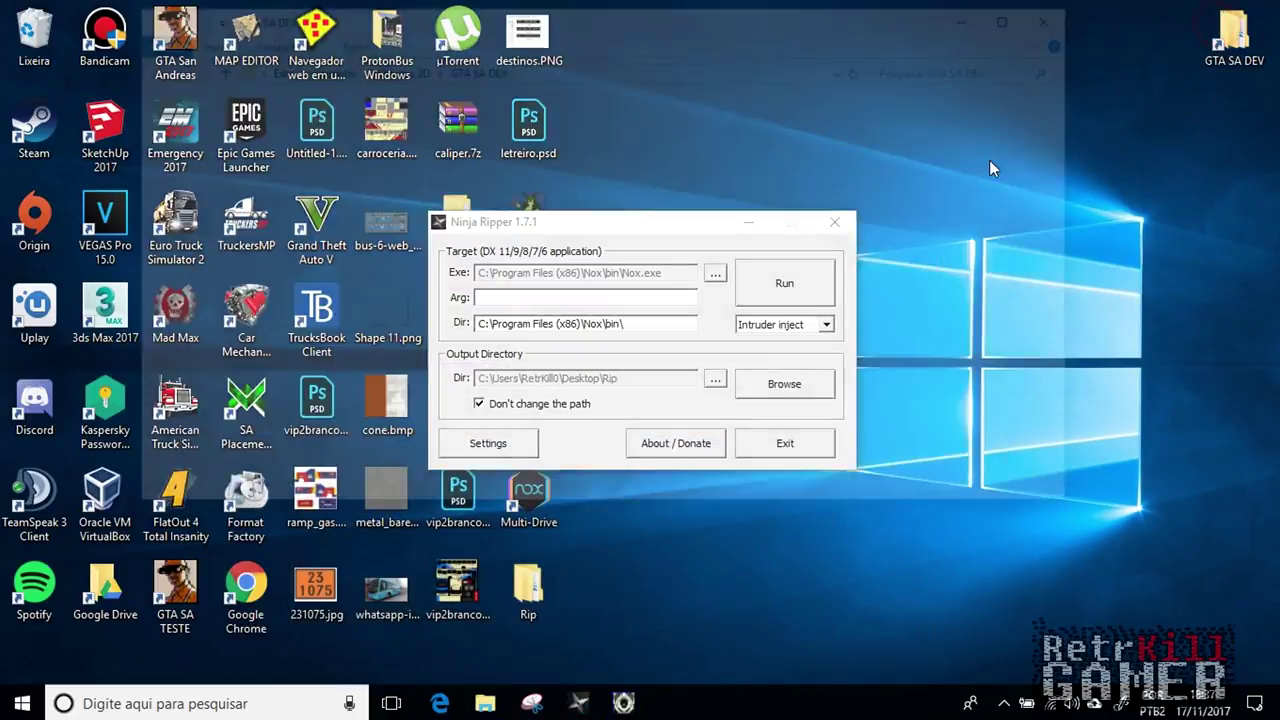
Launch ZModeler2.exe from the Software folder's ZModeler 2.2.6 B981 subfolder and minimize the folder window
double_click(831, 140)
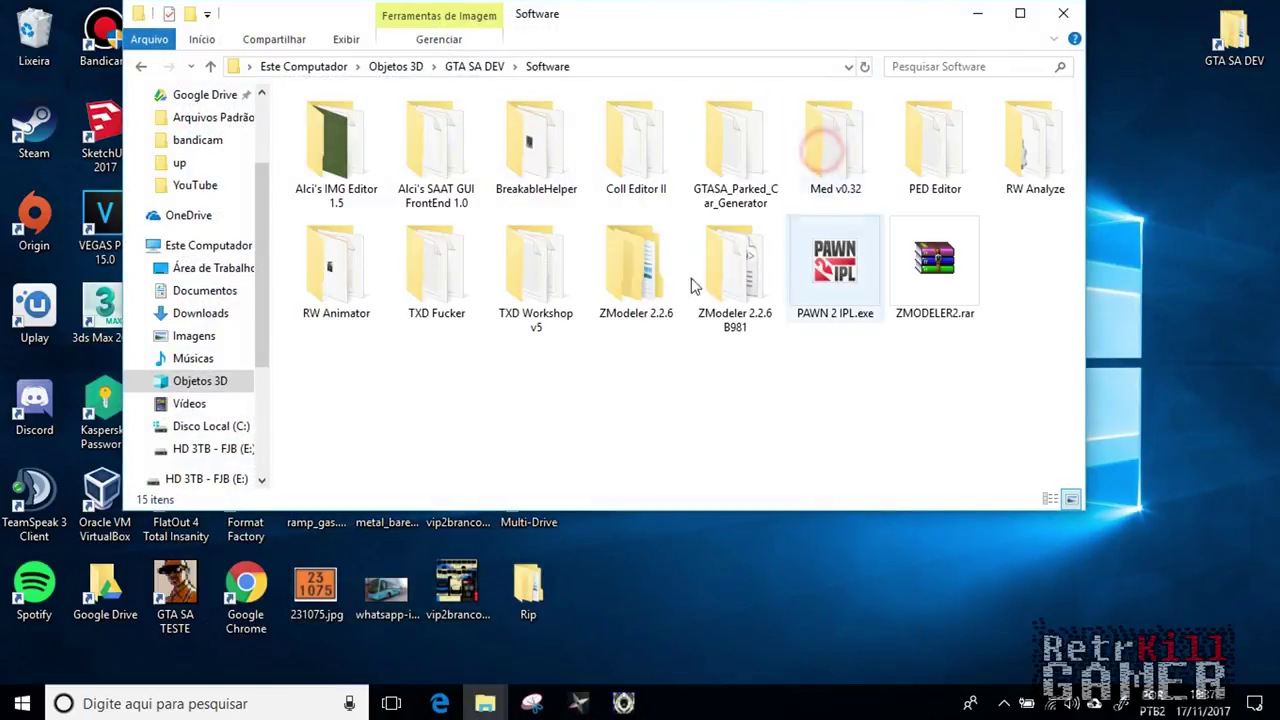
double_click(750, 291)
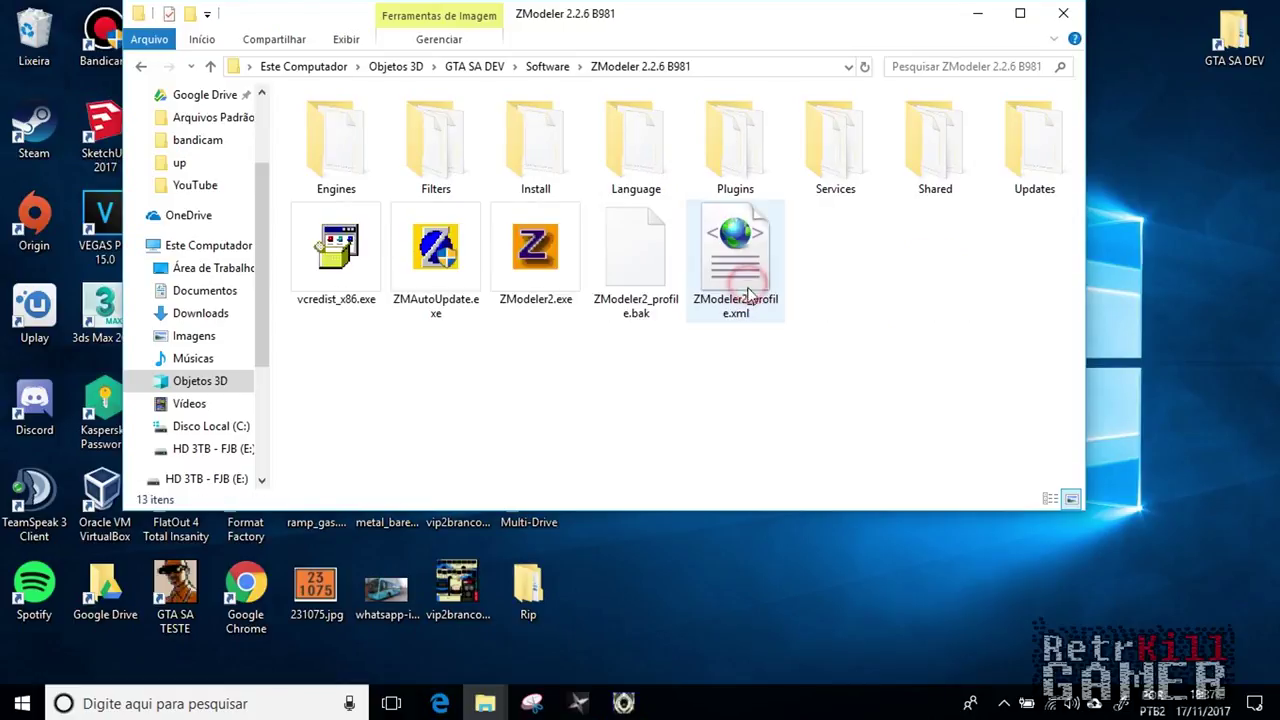
double_click(535, 250)
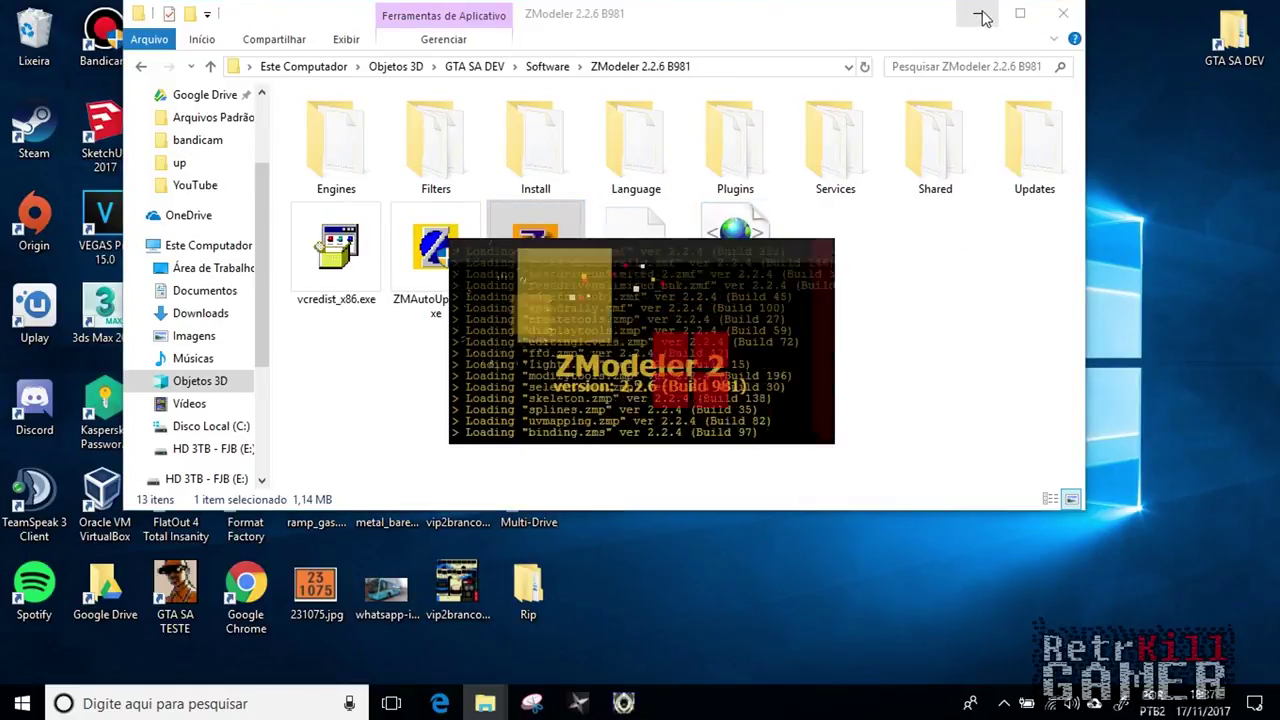
click(980, 14)
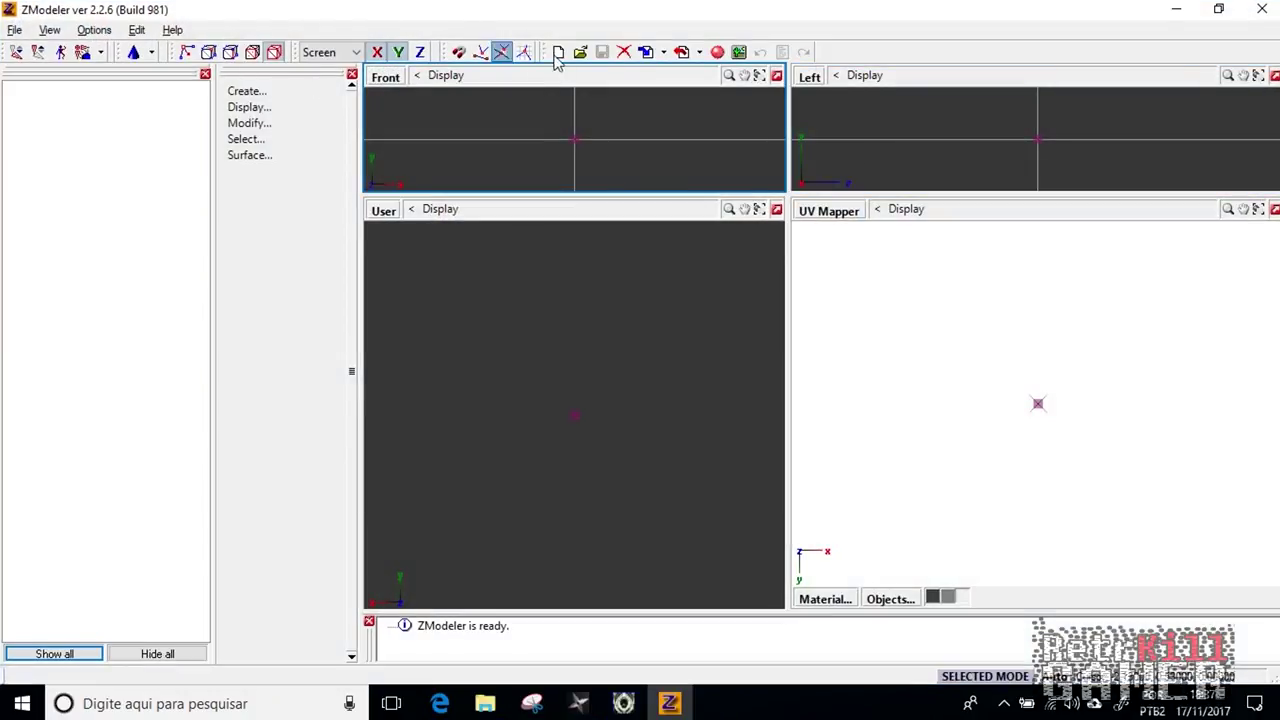
Start an import and browse to the desktop's Rip\_NinjaRipper folder, into 2017.11.17_18.31.04_Nox.exe_7052 and its 2017.11.17_18.33.20_Nox.exe subfolder
click(646, 51)
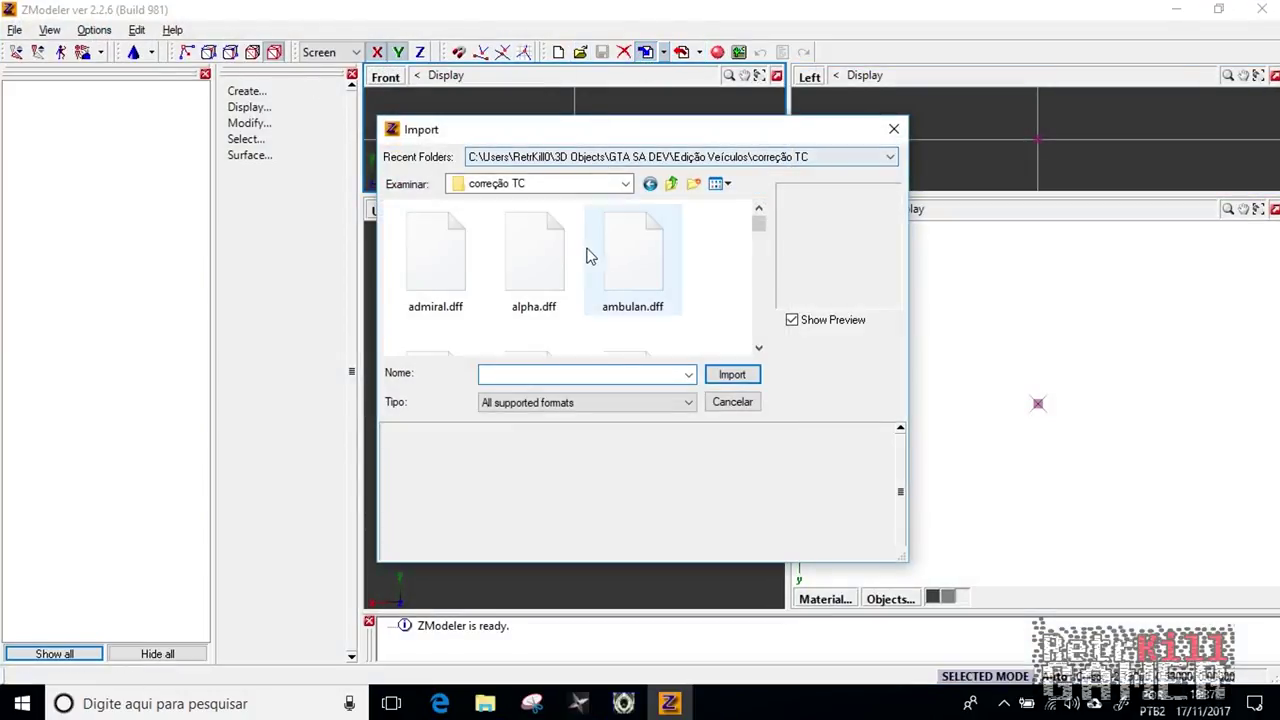
click(560, 183)
click(490, 216)
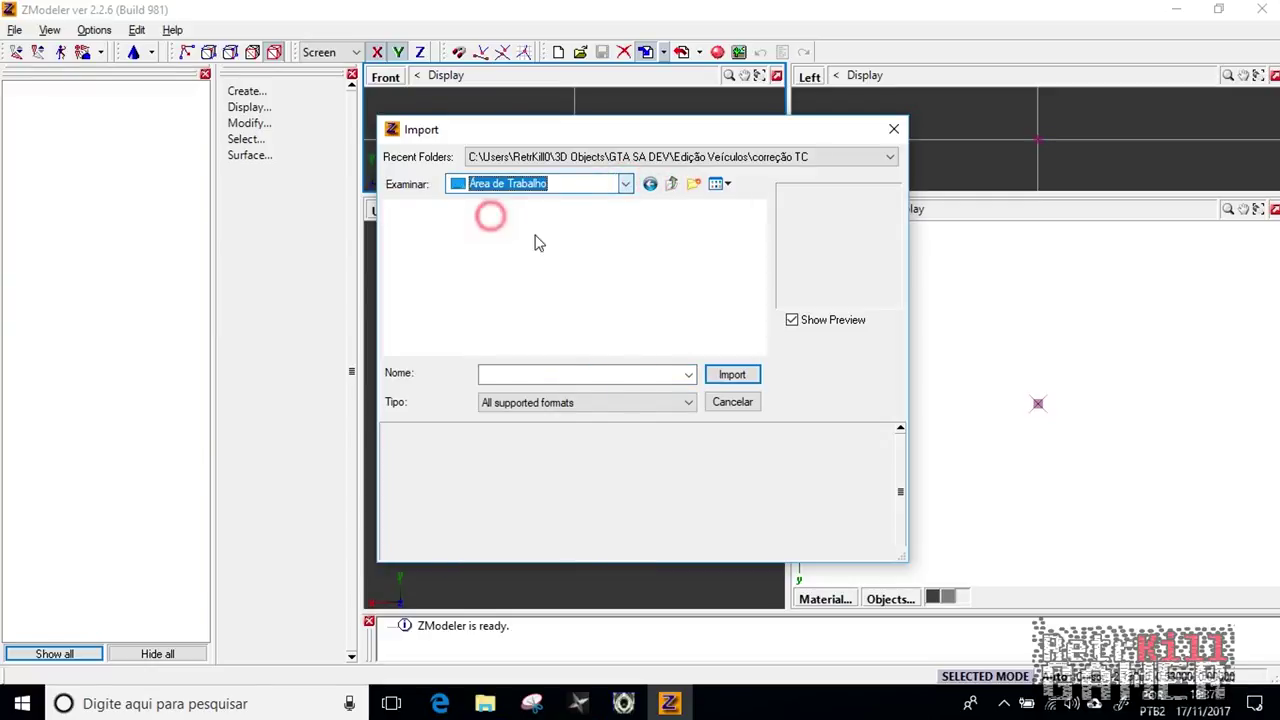
scroll(478, 304, up, 2)
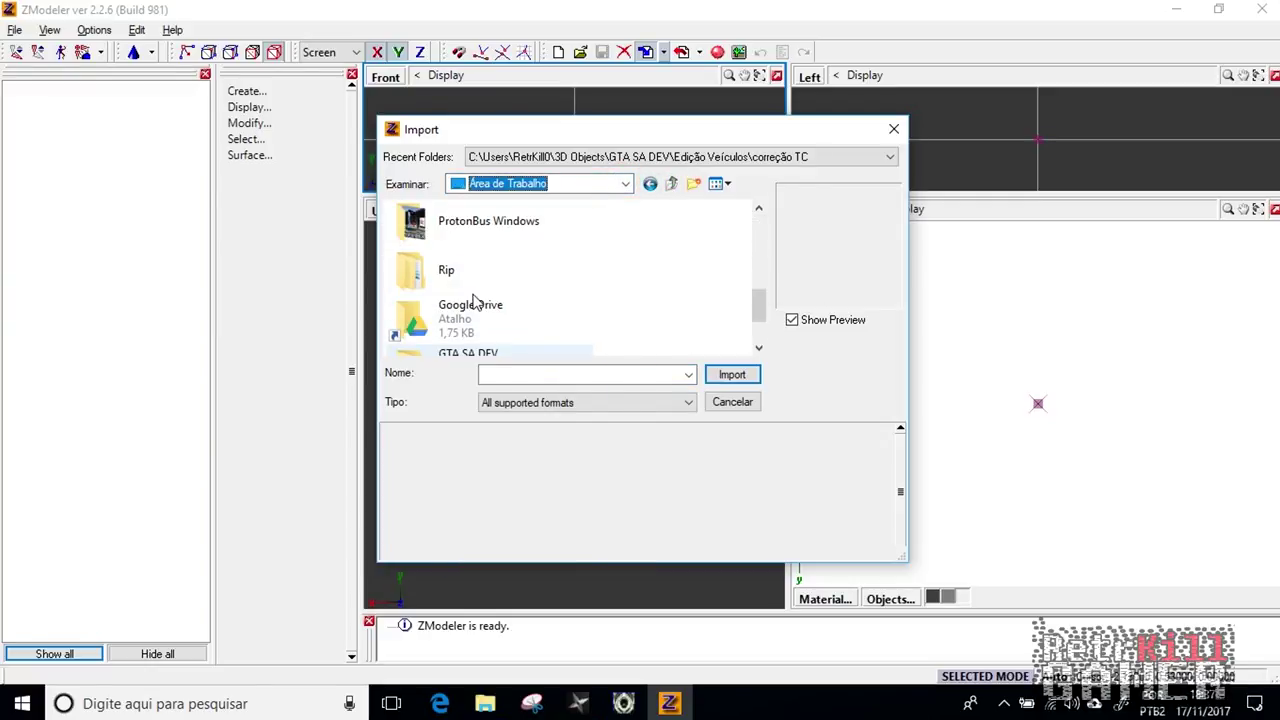
double_click(463, 262)
double_click(457, 231)
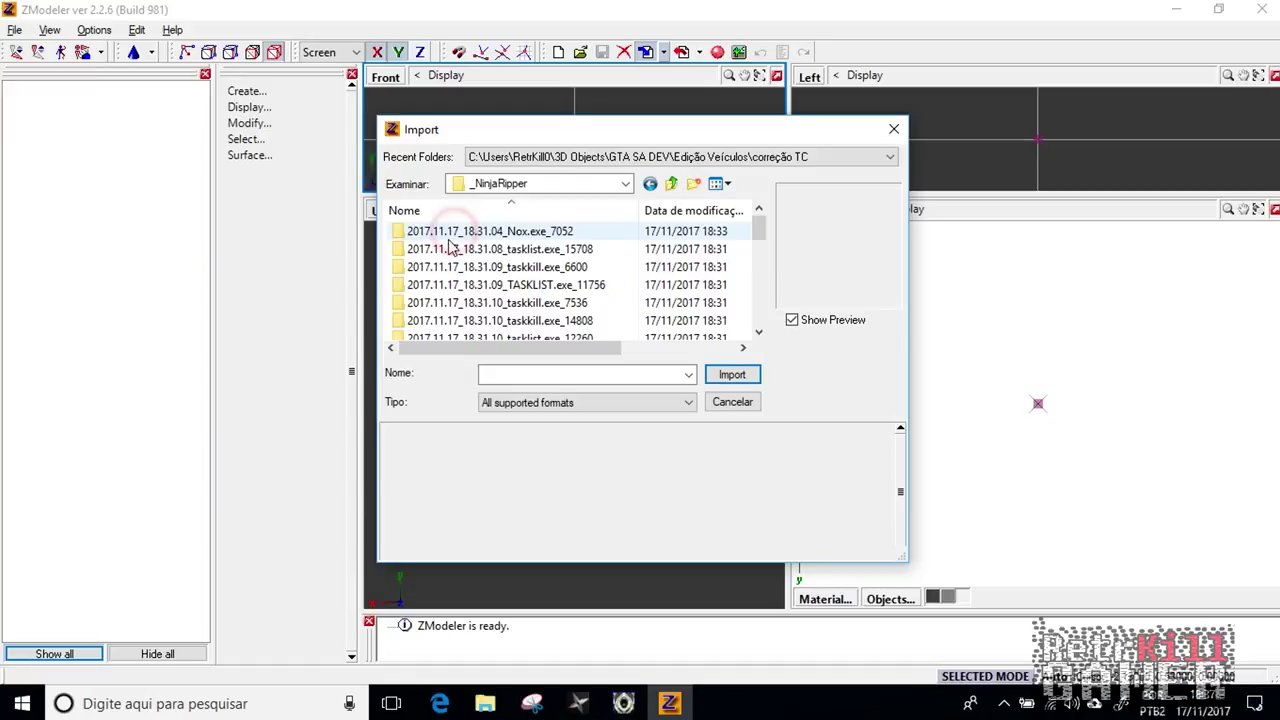
double_click(461, 232)
double_click(457, 234)
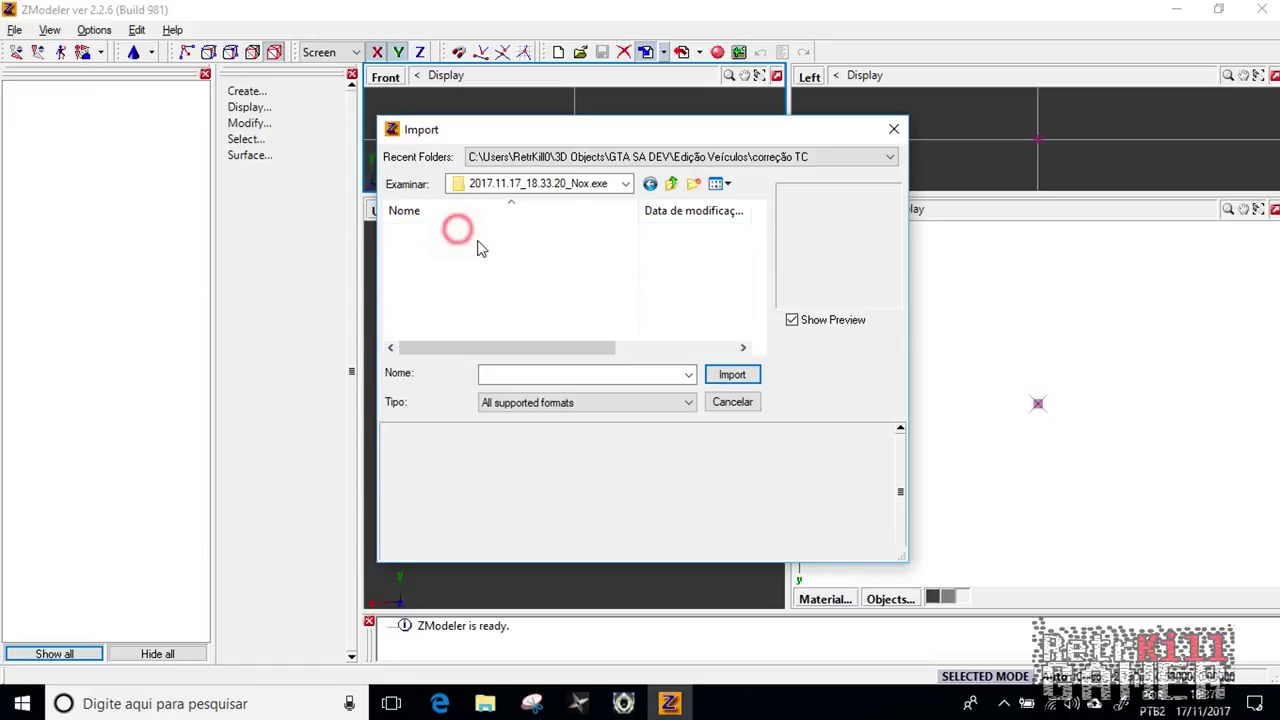
Import all the converted OBJ meshes from the capture subfolder together
click(442, 245)
key(ctrl+a)
click(732, 374)
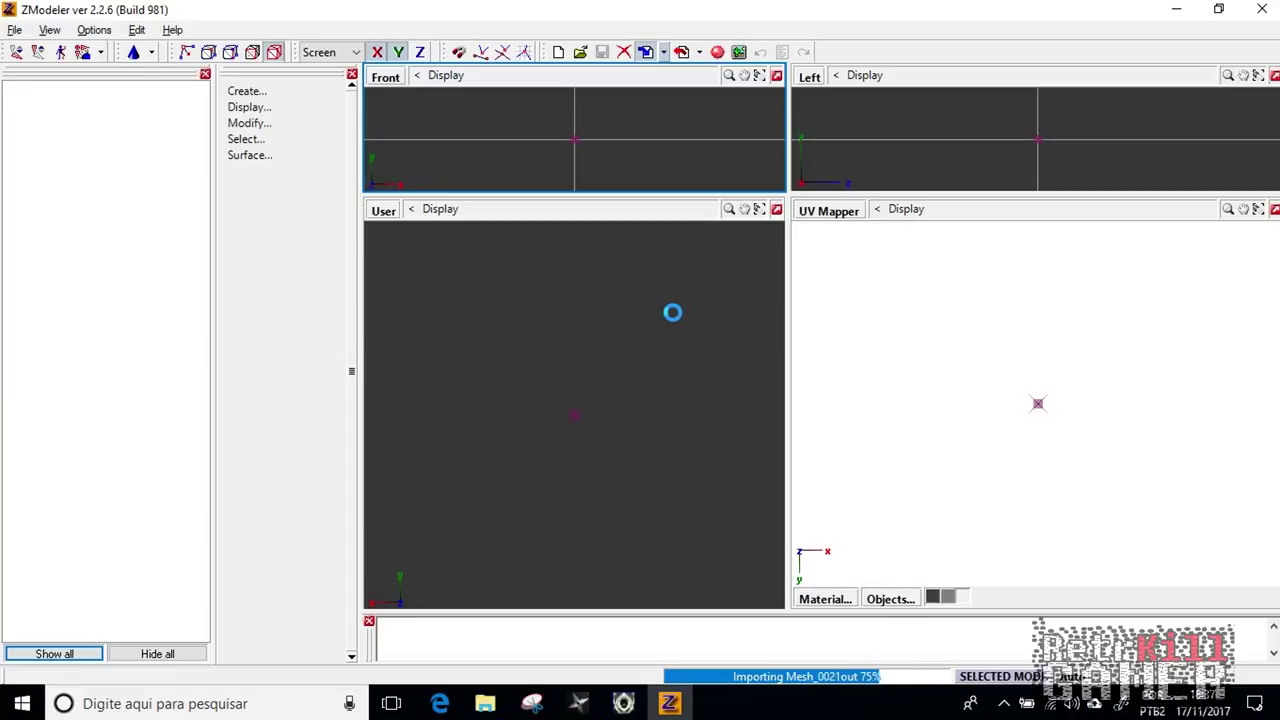
Examine the imported meshes in the User view at different zoom levels
scroll(620, 400, down, 5)
scroll(588, 393, down, 3)
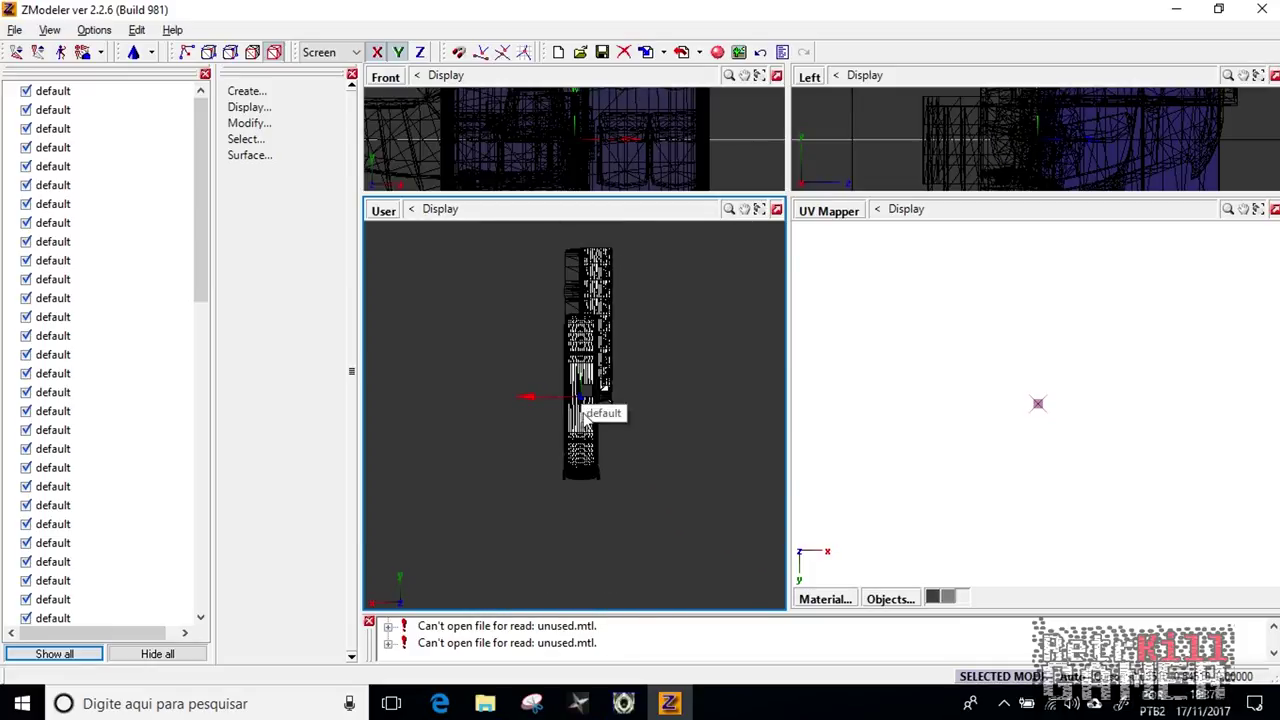
scroll(471, 312, down, 2)
scroll(473, 305, down, 6)
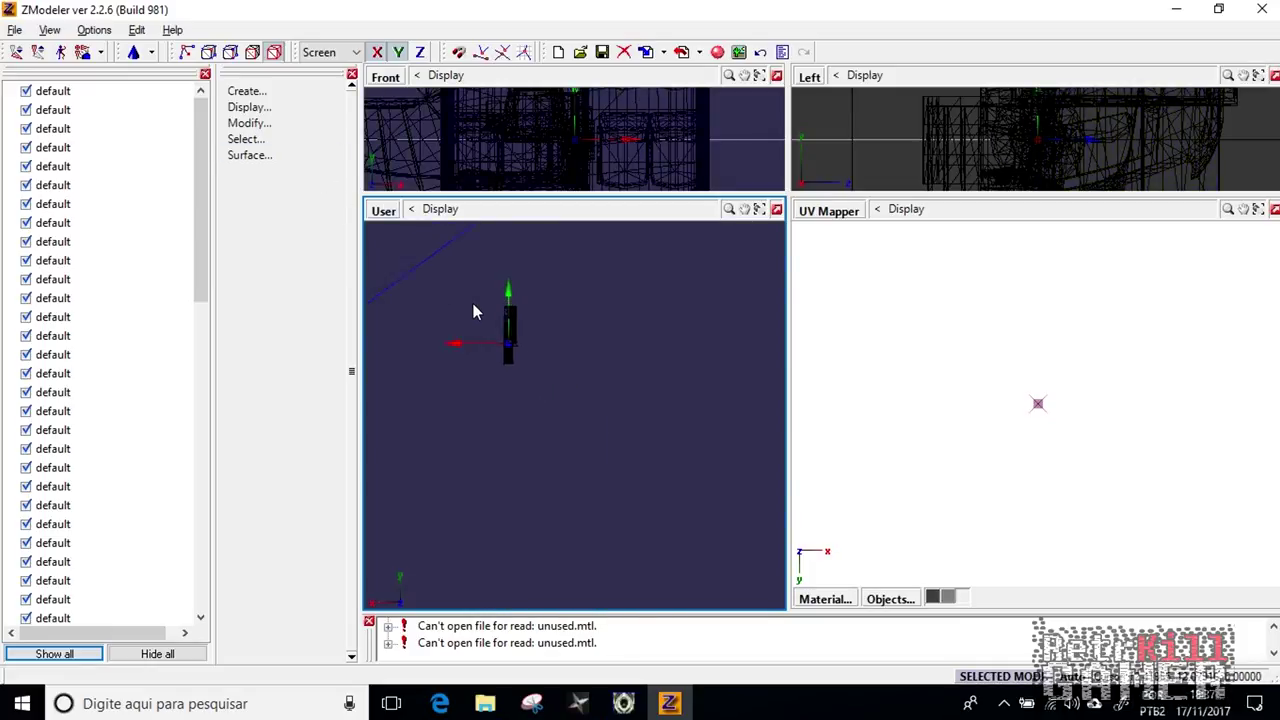
middle_drag(643, 442, 513, 346)
scroll(513, 346, up, 4)
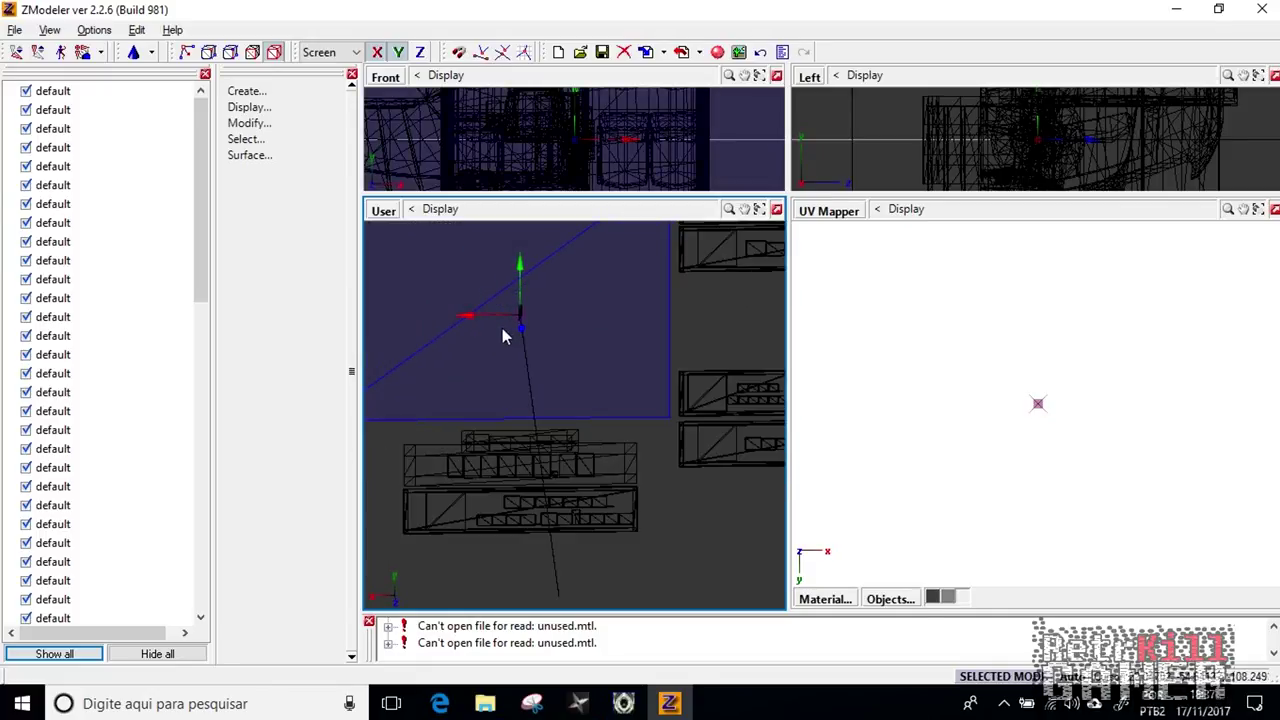
scroll(130, 380, down, 5)
scroll(120, 428, up, 5)
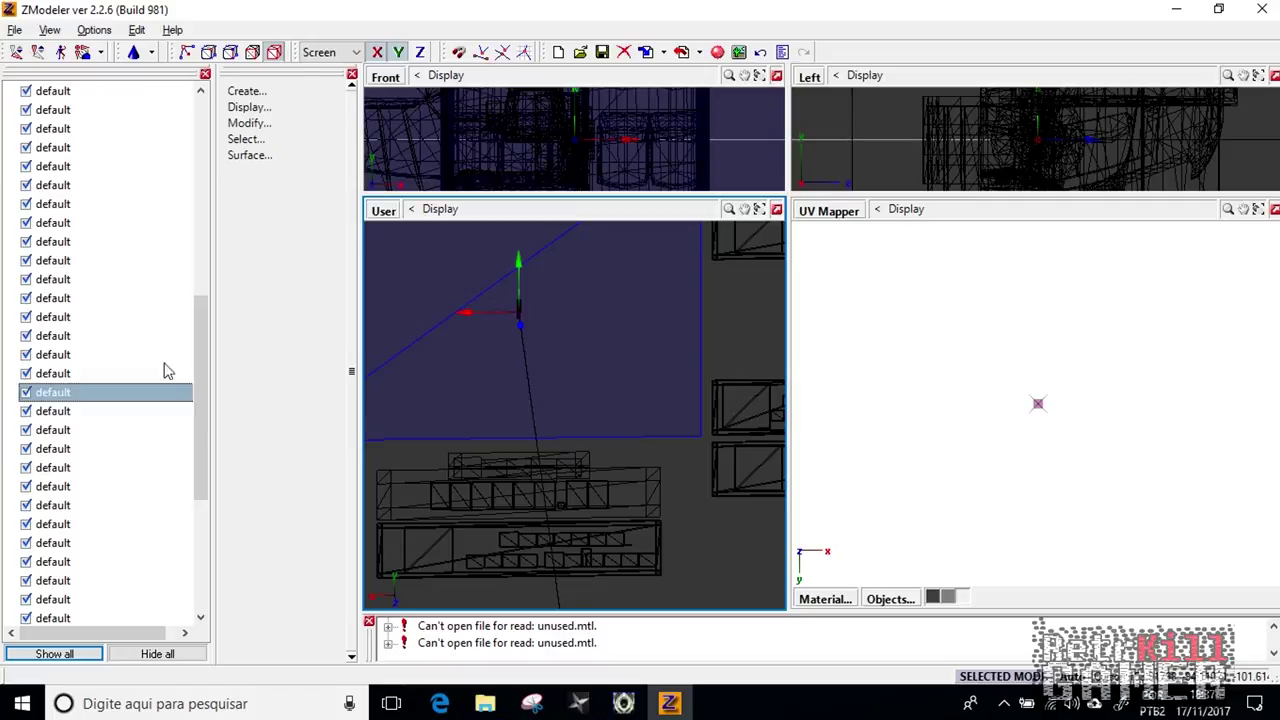
Hide the meshes at the end of the object list one by one
click(137, 304)
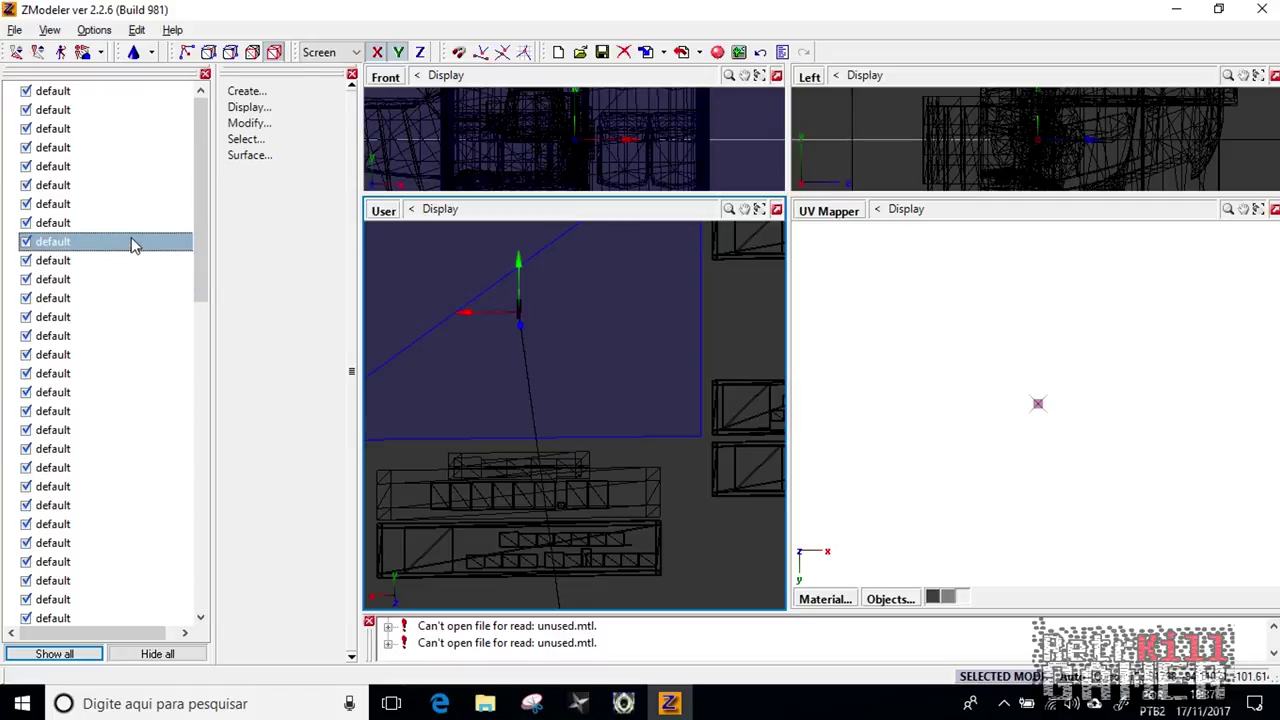
scroll(118, 224, down, 5)
scroll(115, 330, down, 3)
click(26, 599)
click(26, 580)
click(26, 561)
click(26, 543)
click(26, 524)
click(26, 505)
click(26, 486)
click(26, 449)
click(26, 430)
click(26, 411)
click(26, 392)
click(26, 373)
click(26, 354)
click(26, 336)
click(26, 317)
click(26, 298)
click(26, 279)
click(26, 260)
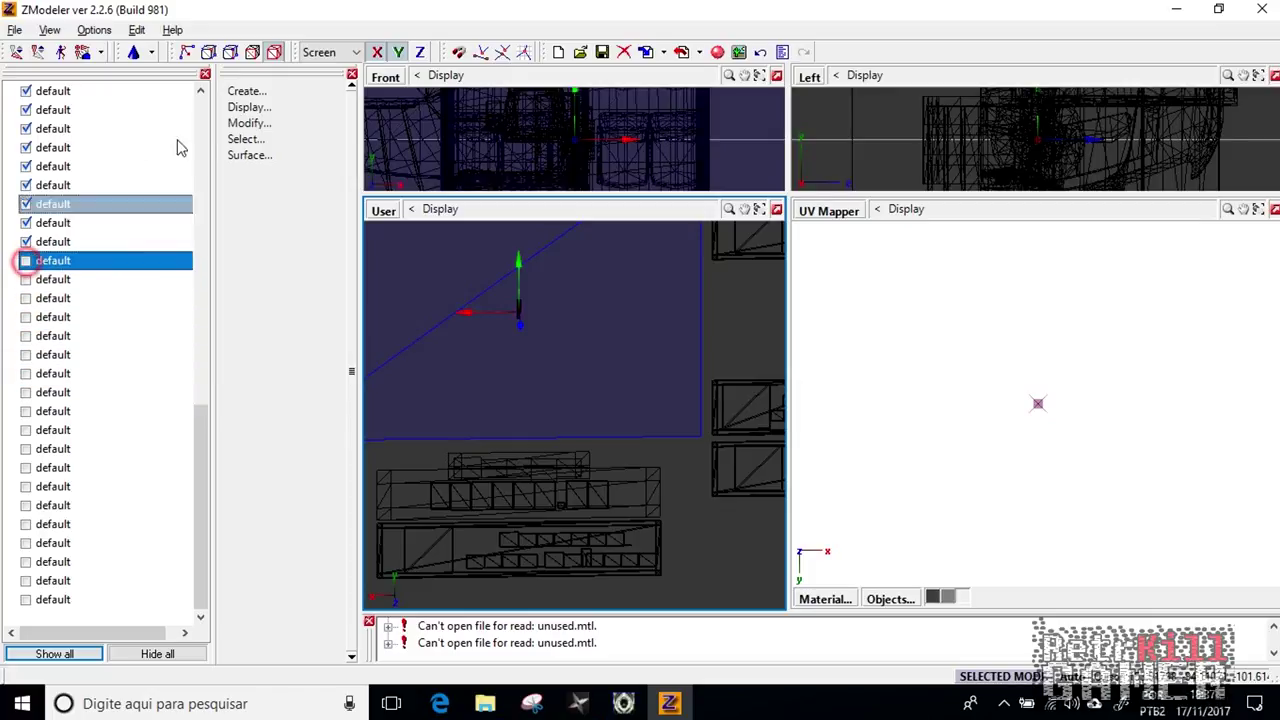
Look through the imported Tex .dds materials in the Materials Editor and close it
click(717, 52)
click(314, 177)
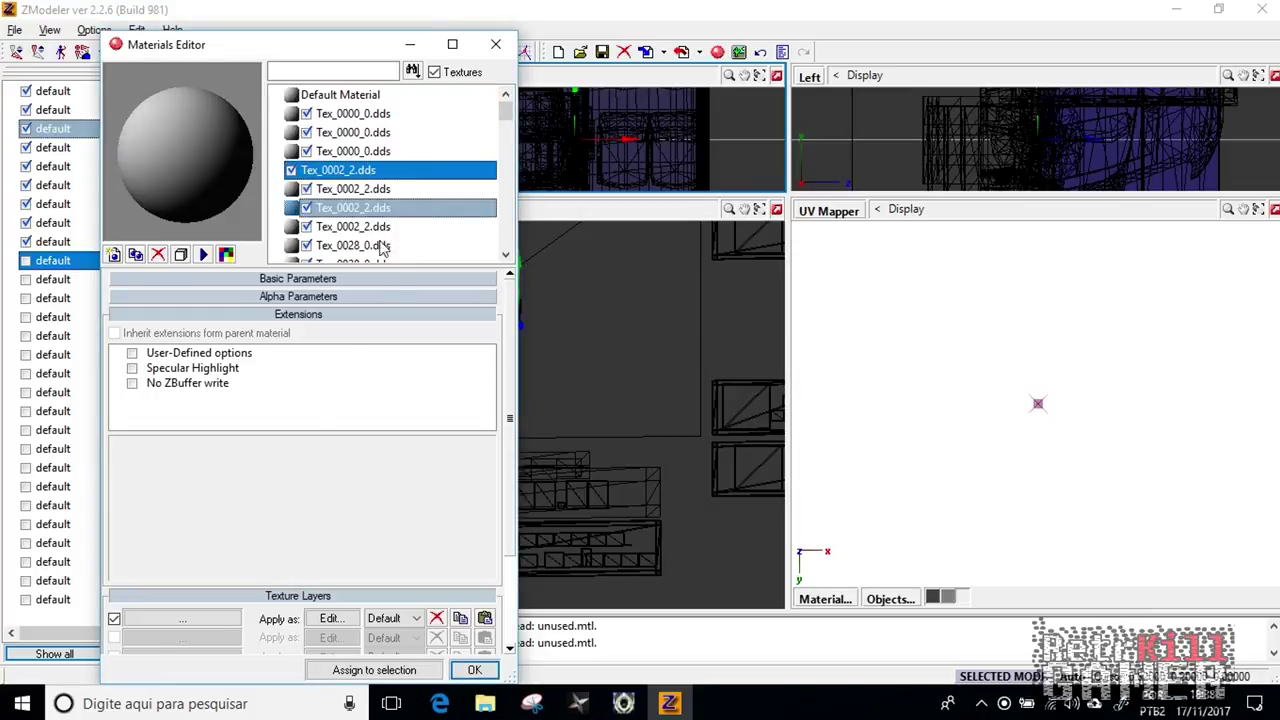
click(393, 137)
scroll(393, 150, down, 10)
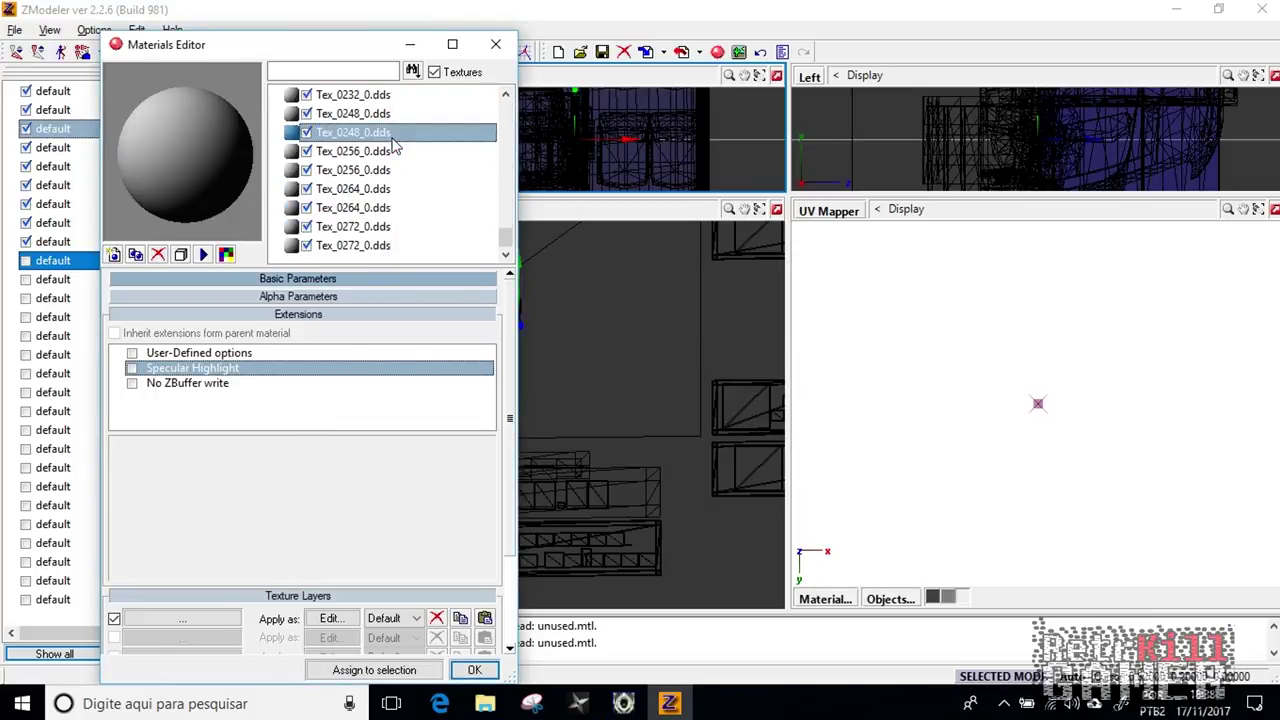
scroll(385, 190, up, 8)
scroll(390, 190, up, 3)
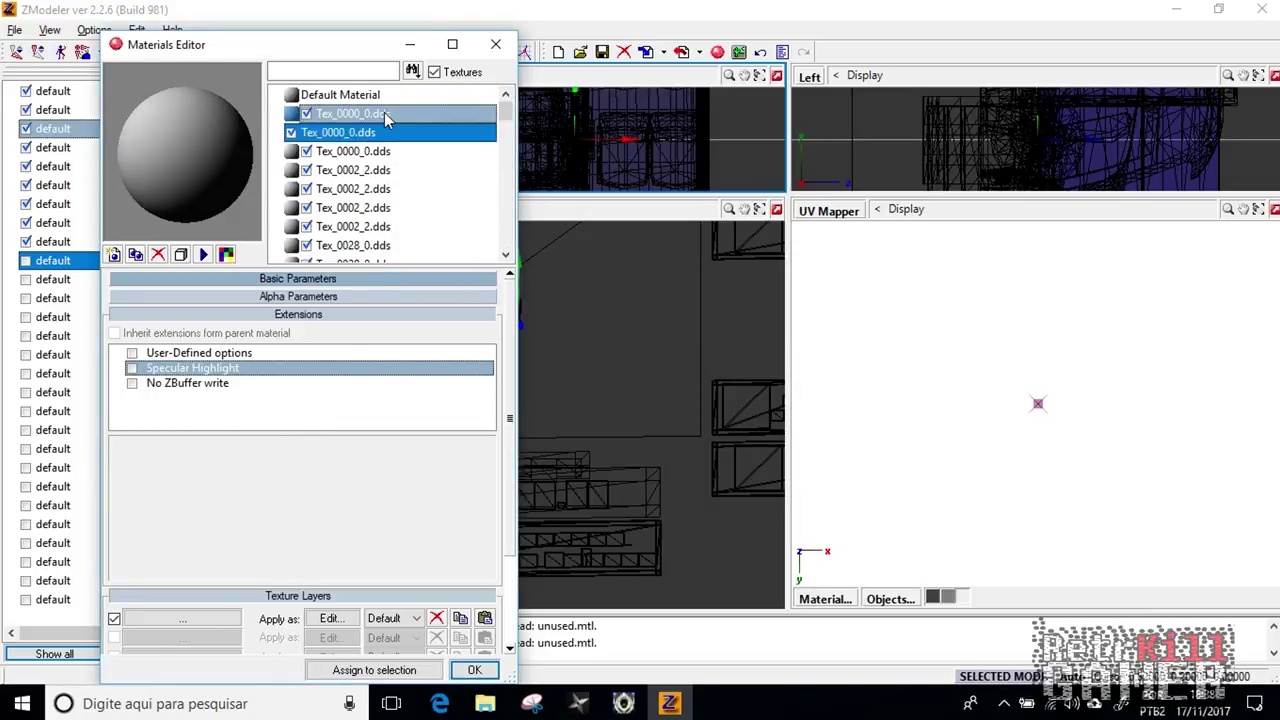
click(385, 151)
click(386, 188)
scroll(388, 188, down, 15)
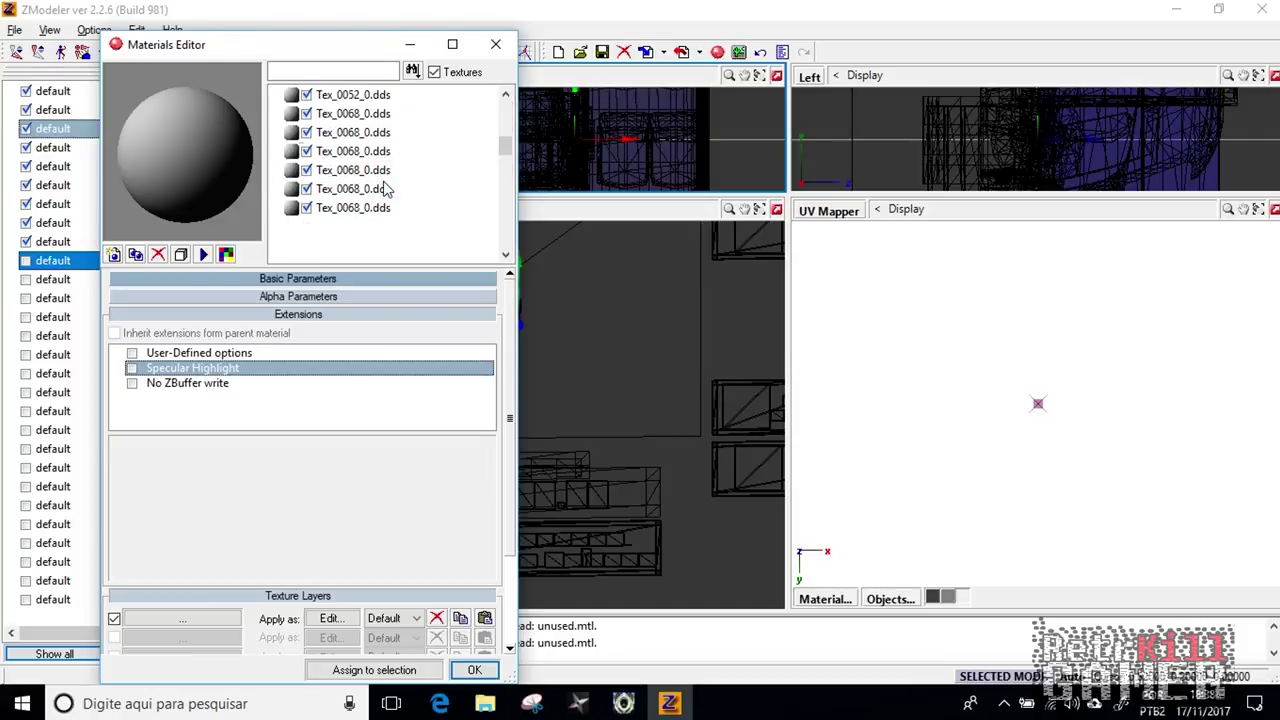
drag(386, 196, 386, 170)
click(386, 132)
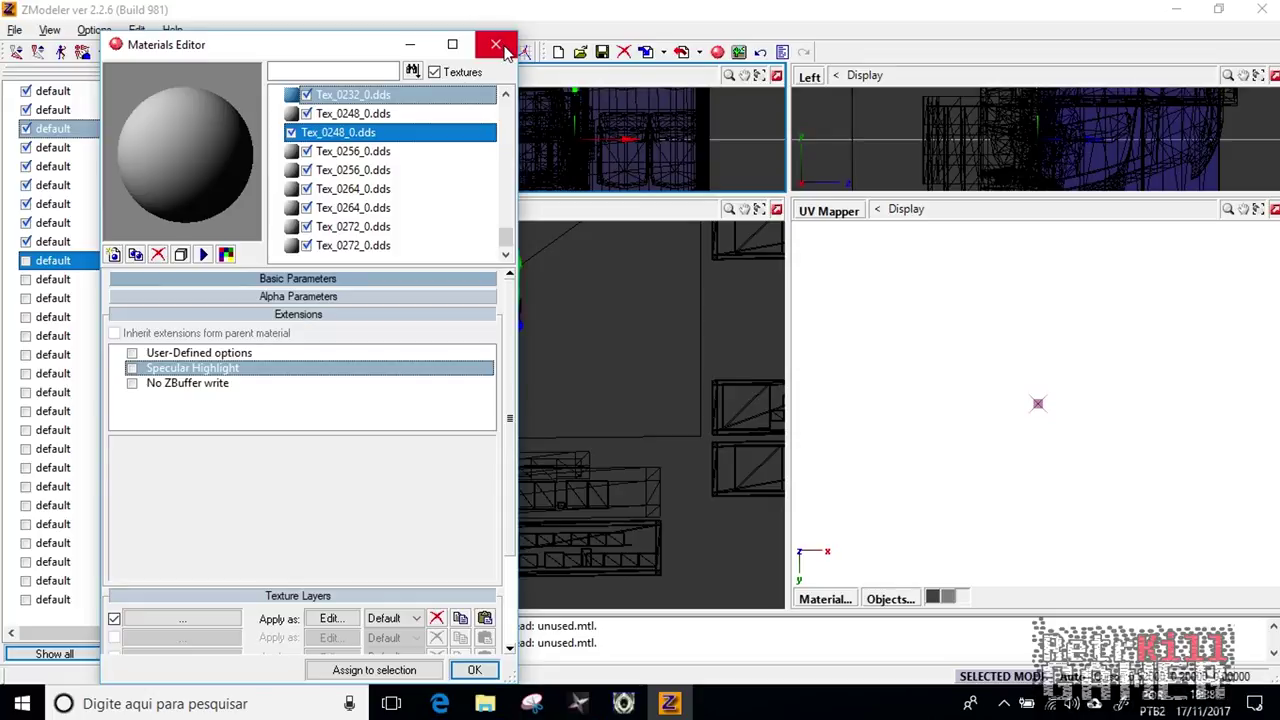
click(496, 45)
Hide all objects and show only the first mesh in the list
scroll(58, 170, down, 3)
click(126, 92)
click(170, 392)
click(157, 653)
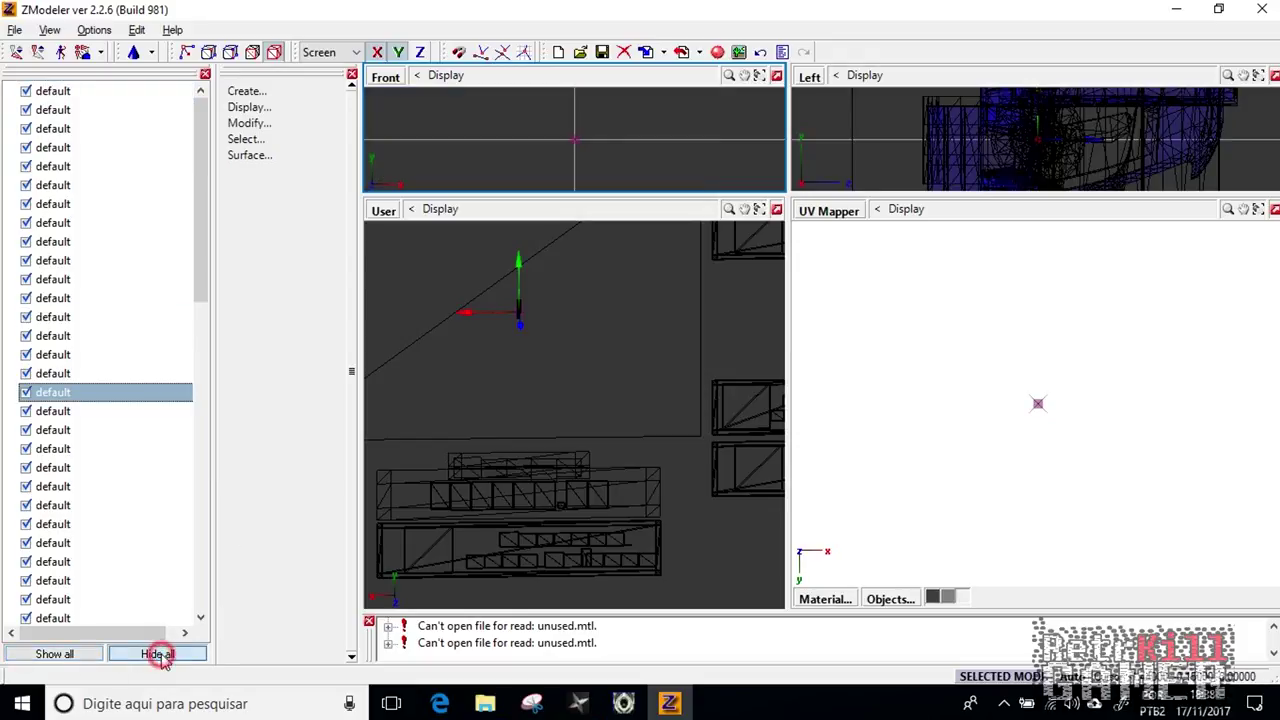
click(27, 91)
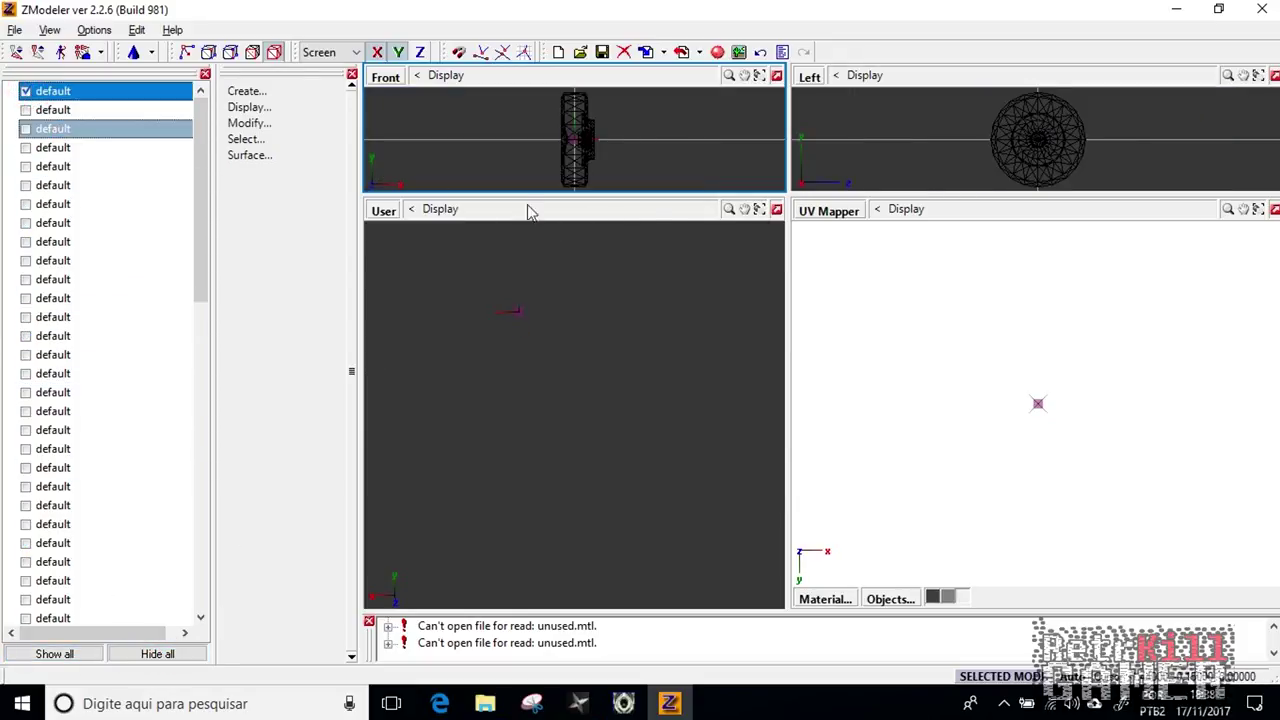
Show and delete two successive meshes at the list's second position, and make the mesh that follows them visible
click(27, 111)
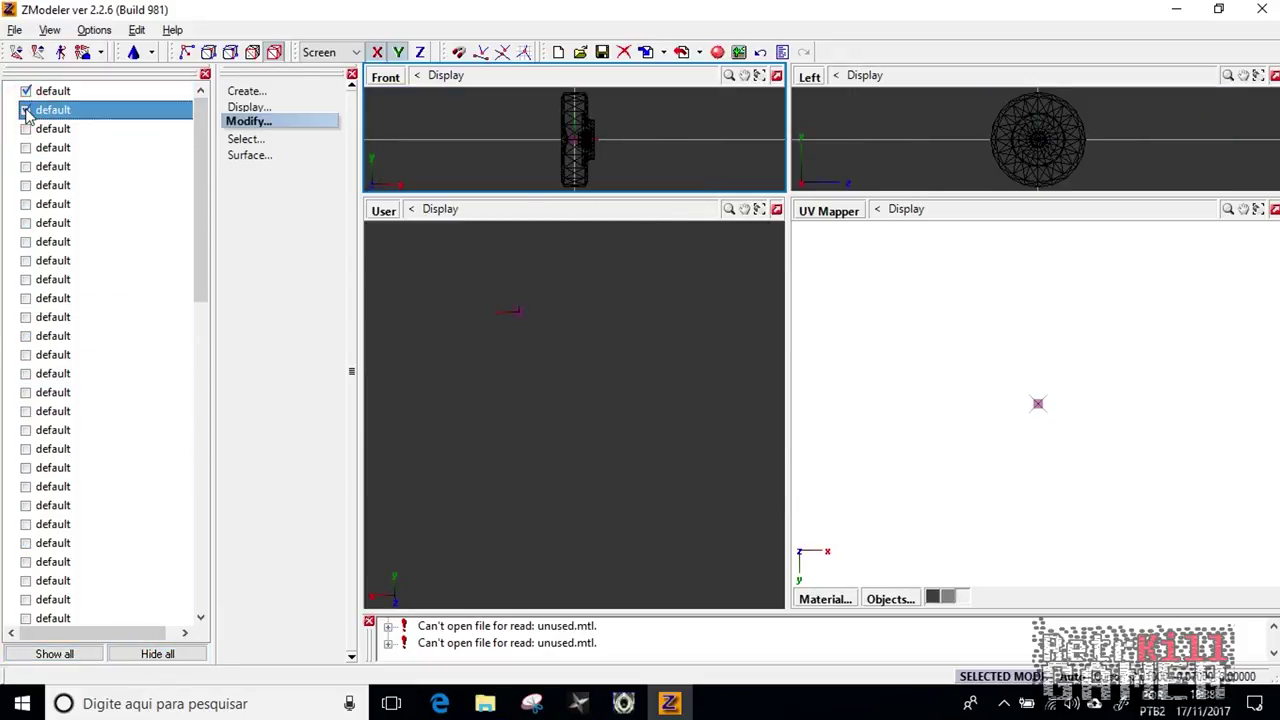
right_click(60, 111)
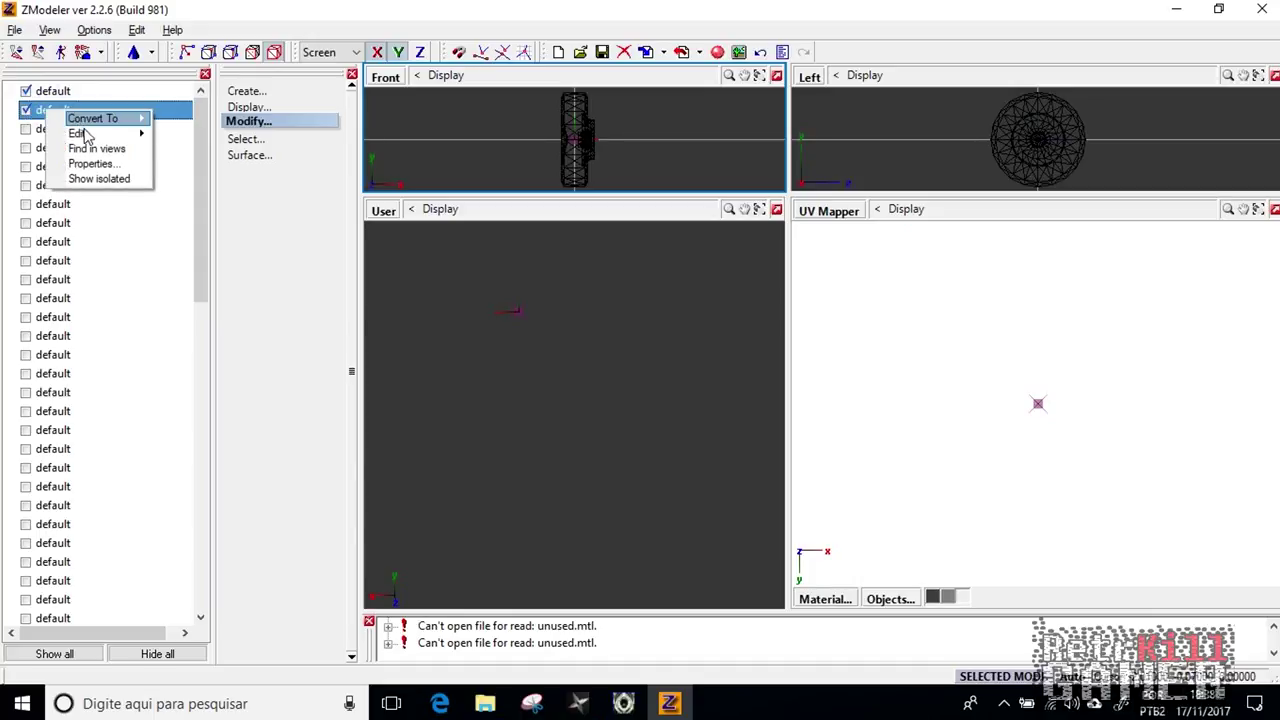
mouse_move(88, 133)
click(208, 127)
click(27, 111)
right_click(60, 112)
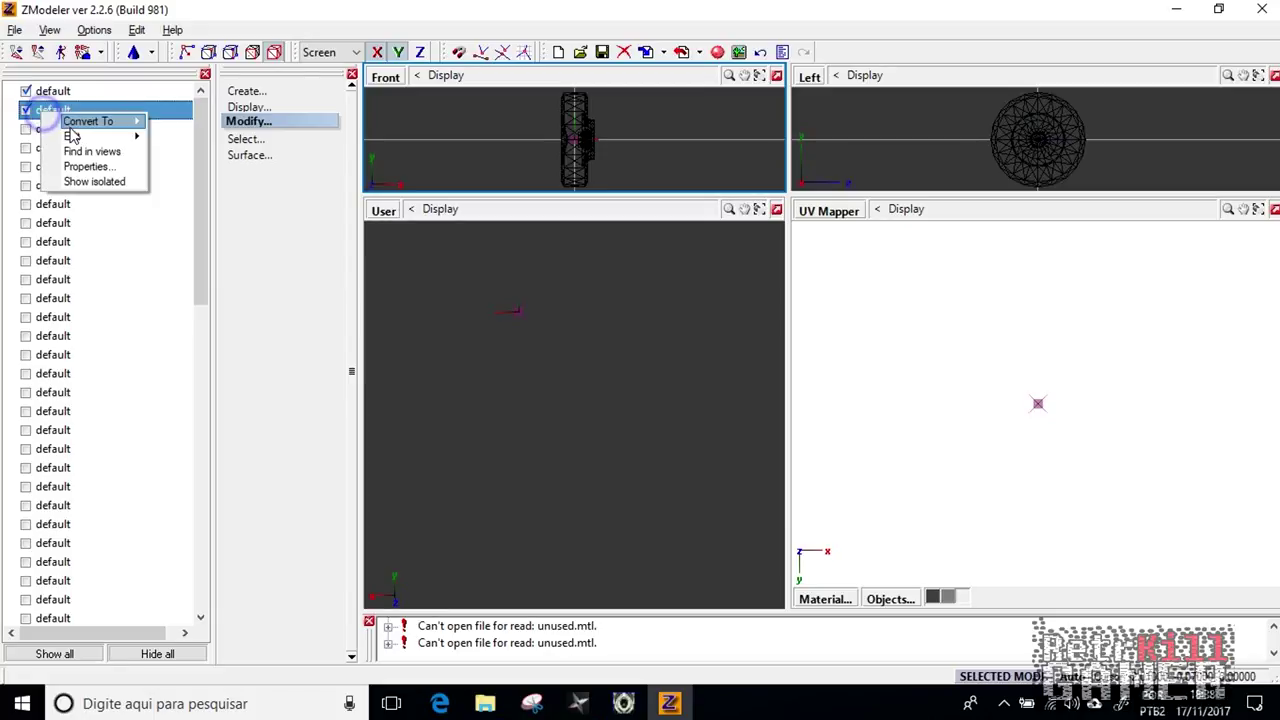
mouse_move(100, 121)
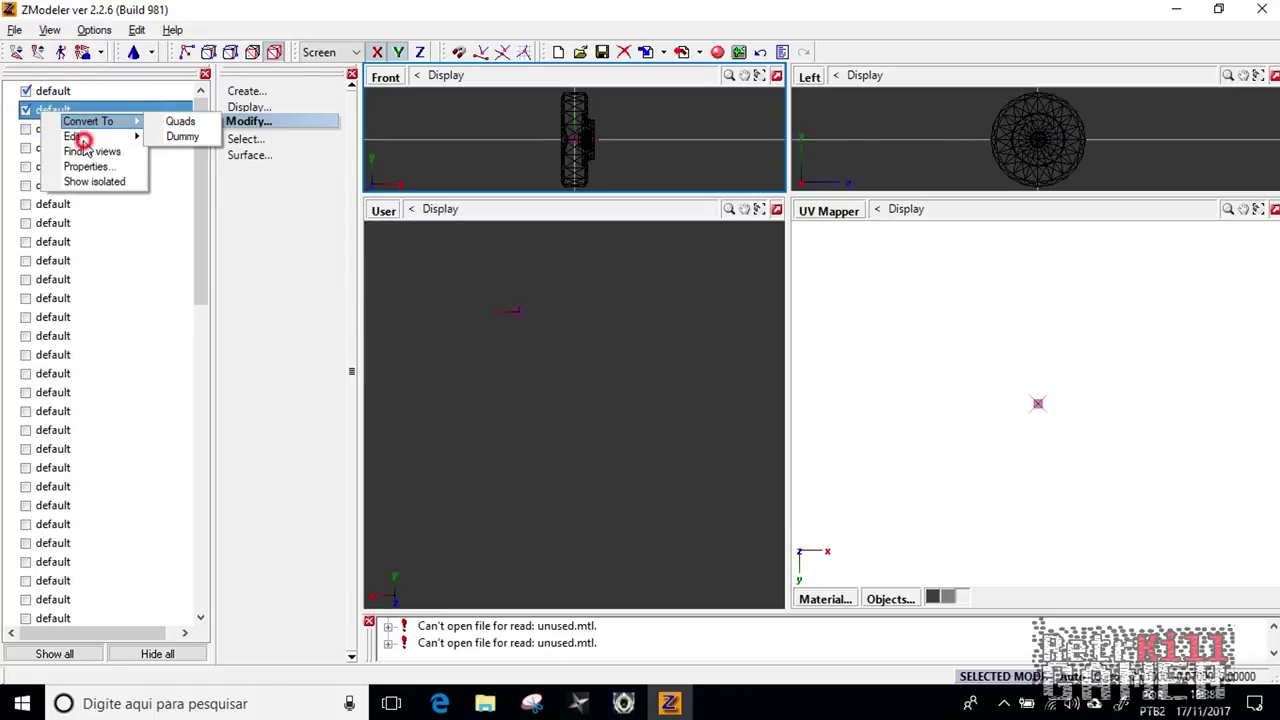
click(28, 126)
click(27, 111)
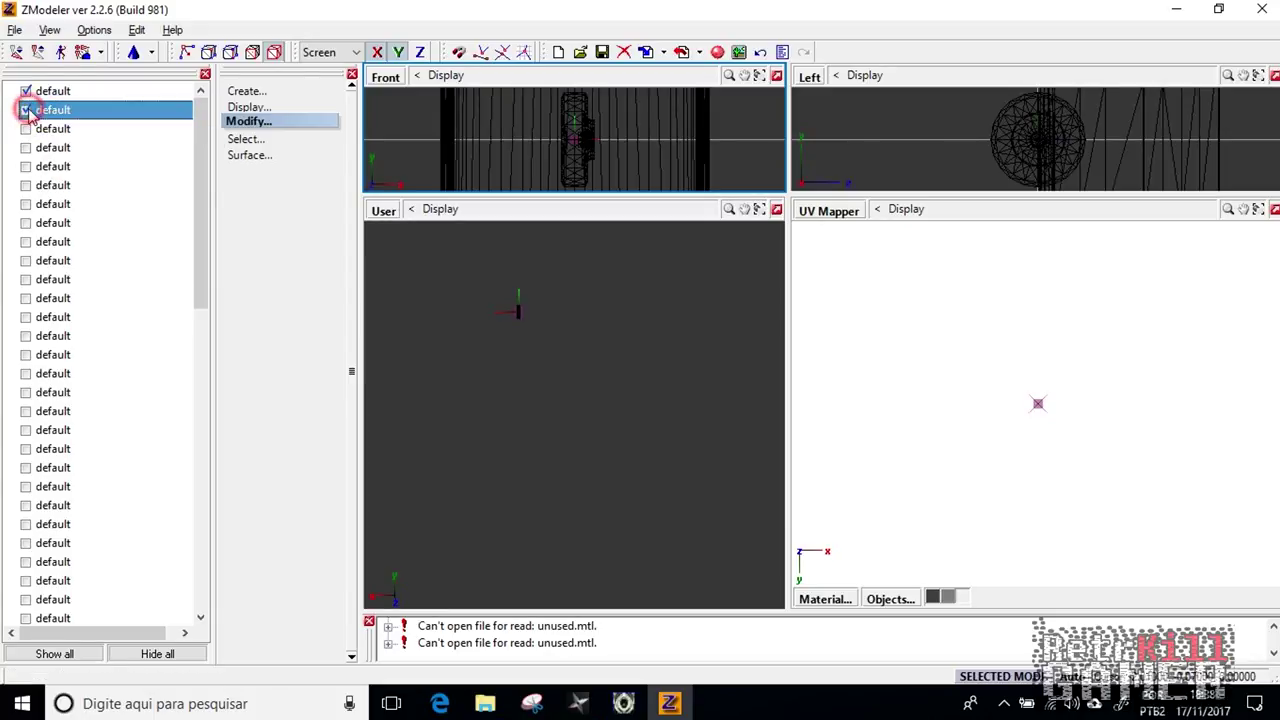
Show and delete the third mesh in the list, and toggle its replacement's visibility, leaving it shown
click(26, 128)
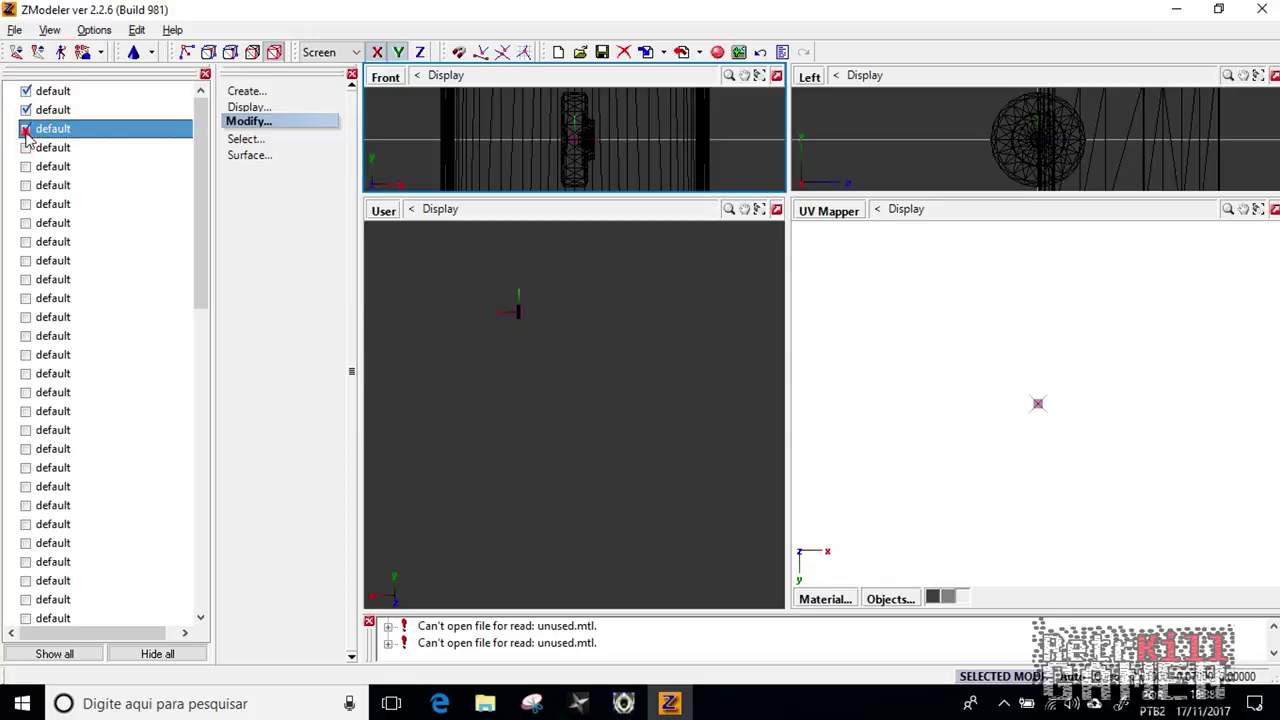
right_click(27, 130)
mouse_move(86, 151)
click(171, 157)
click(26, 129)
click(26, 129)
click(26, 129)
click(27, 130)
click(27, 129)
Show and delete the fourth mesh in the list, and make the mesh that takes its place visible
click(26, 148)
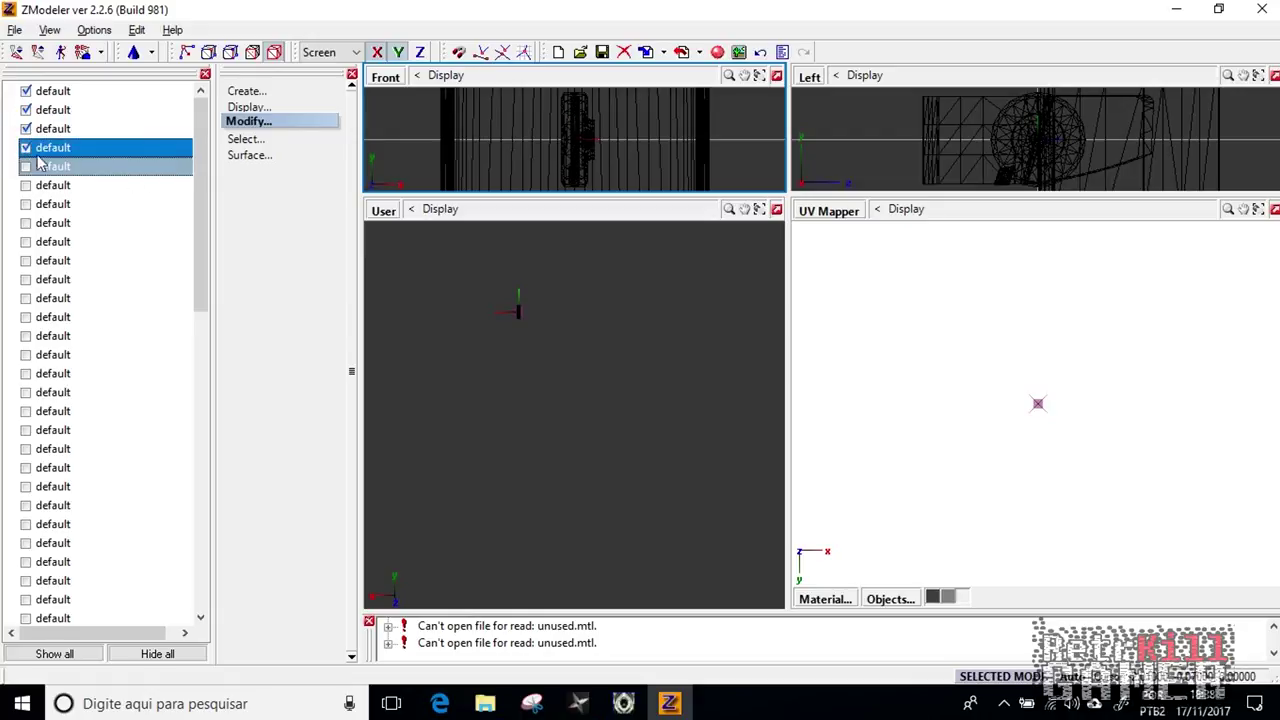
right_click(42, 147)
click(120, 171)
click(26, 148)
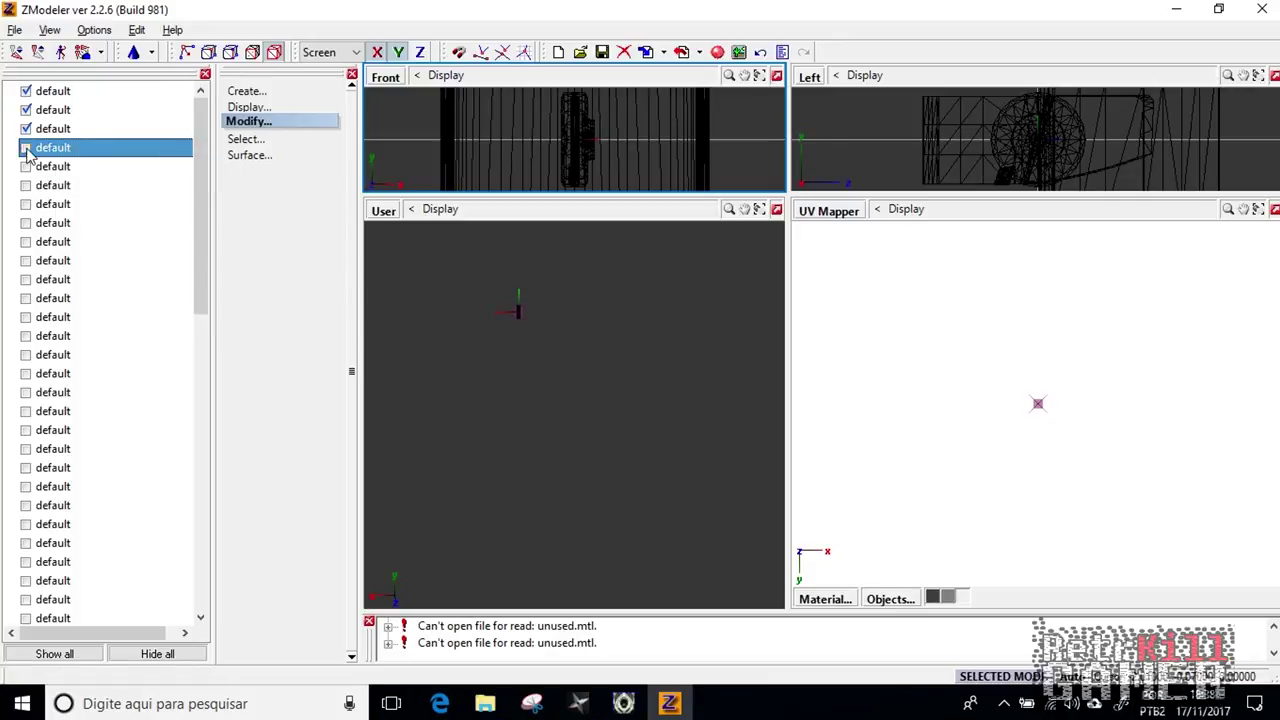
click(26, 148)
Check the visible meshes in the Left view, and show and delete the fifth mesh in the list
click(246, 138)
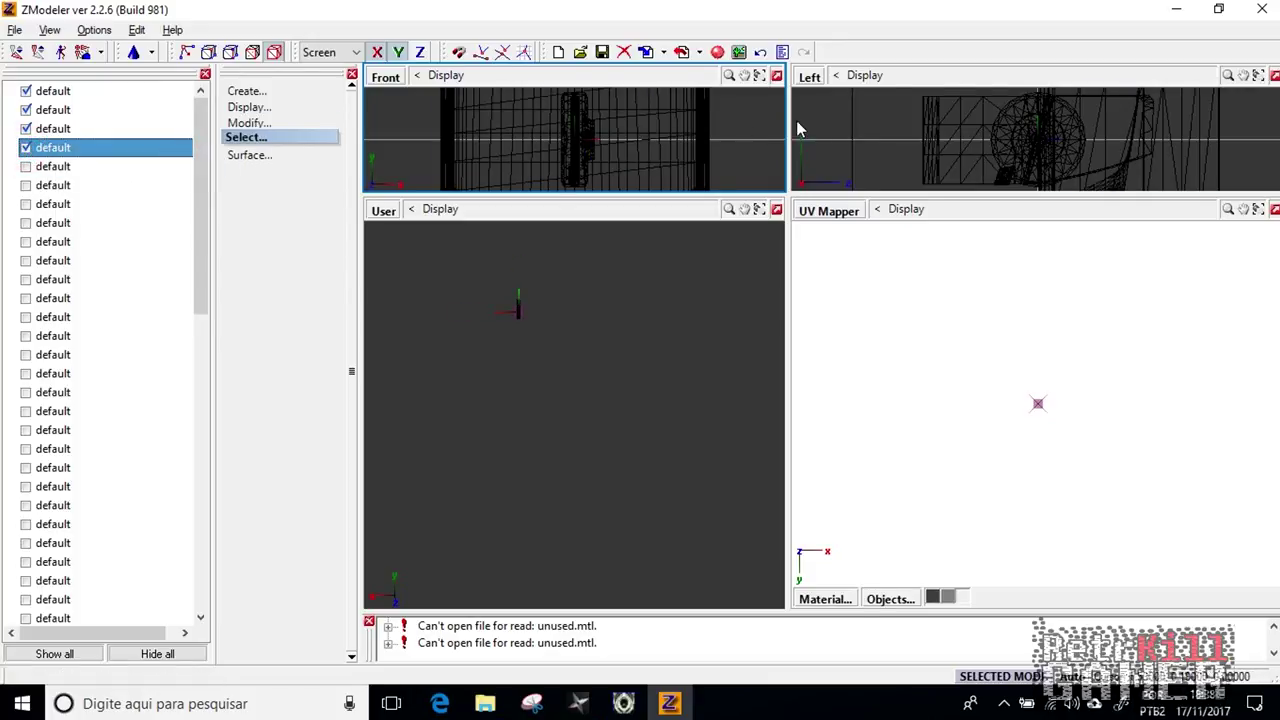
scroll(884, 137, down, 5)
scroll(886, 155, down, 2)
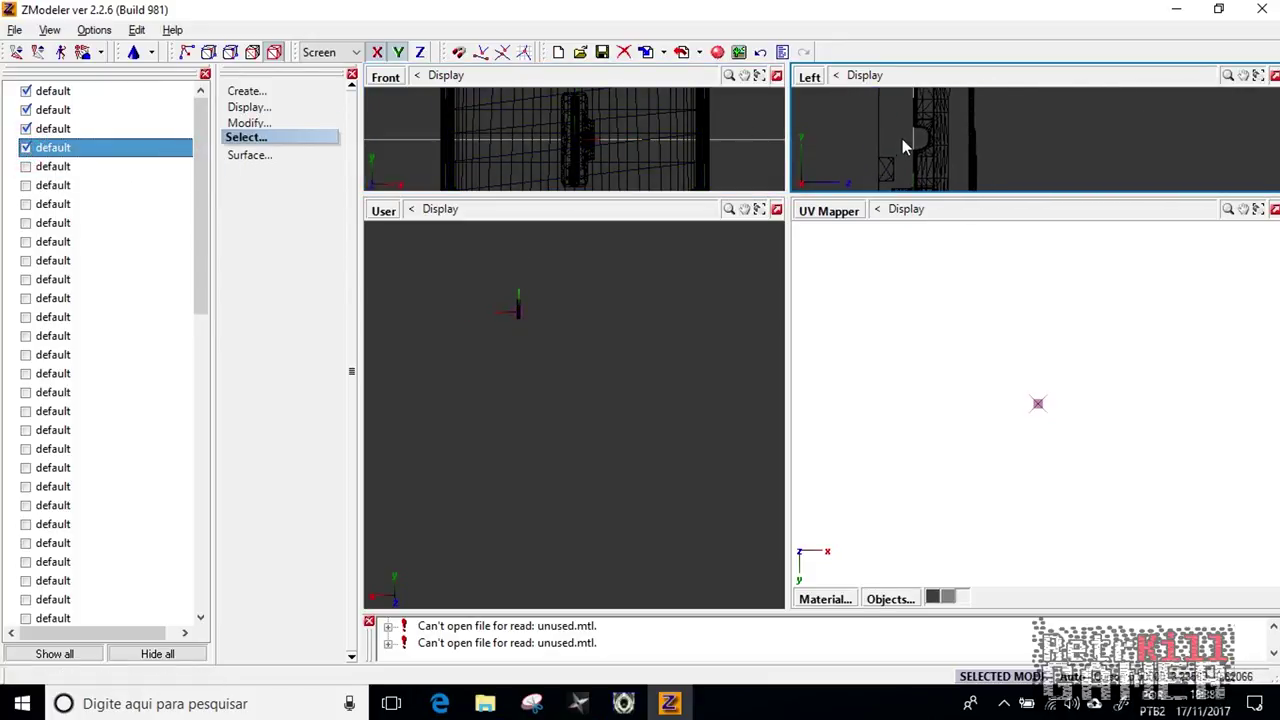
click(893, 138)
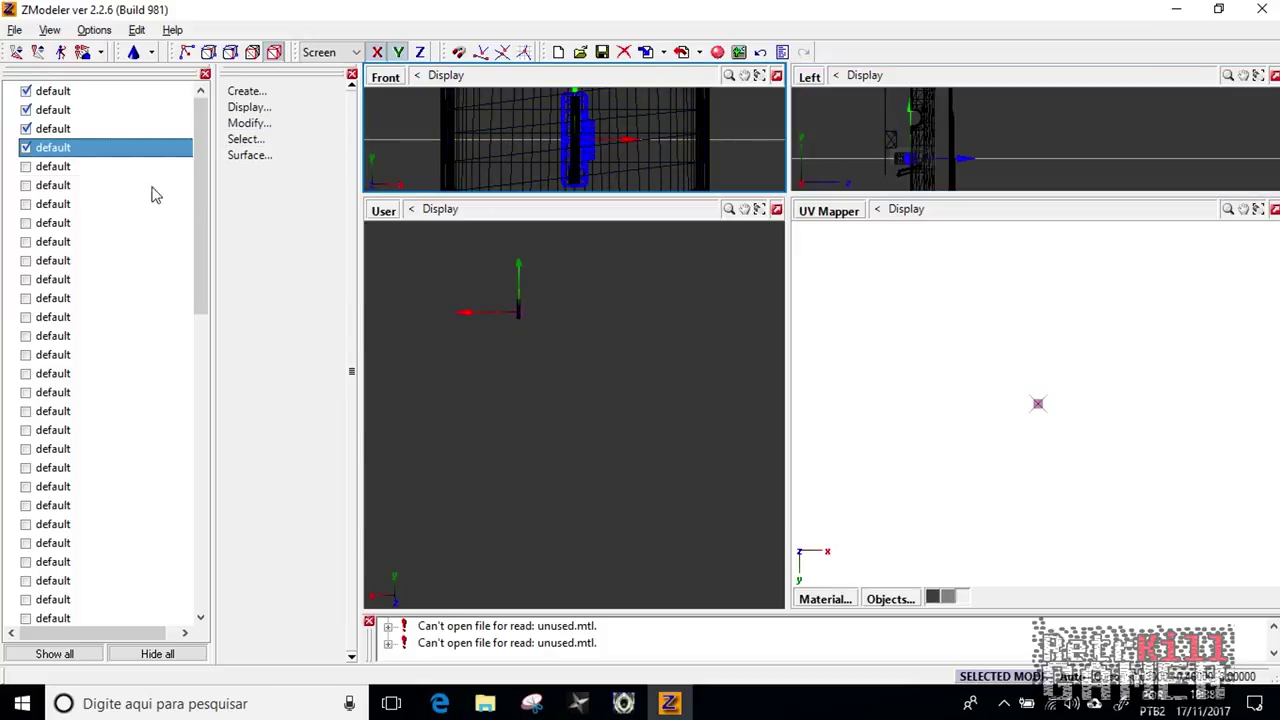
click(26, 167)
right_click(26, 167)
mouse_move(120, 190)
click(188, 194)
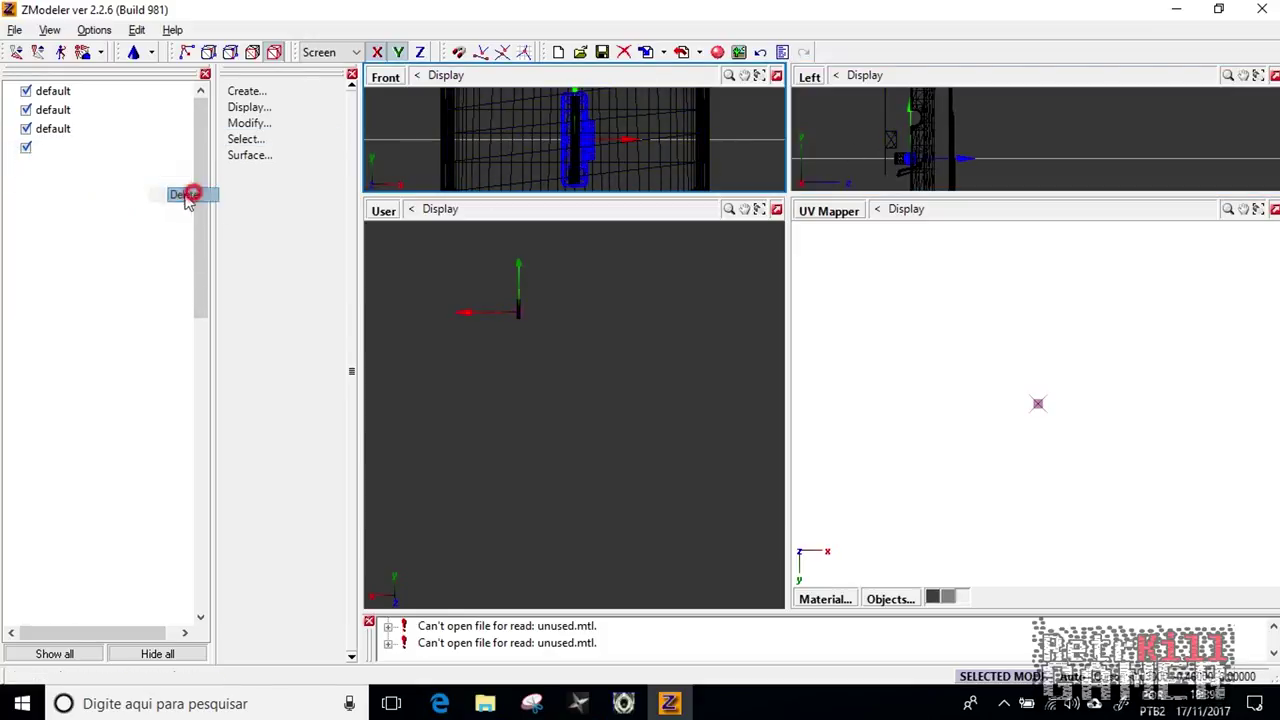
Make the fifth mesh in the list visible, and show and delete the sixth mesh
click(25, 167)
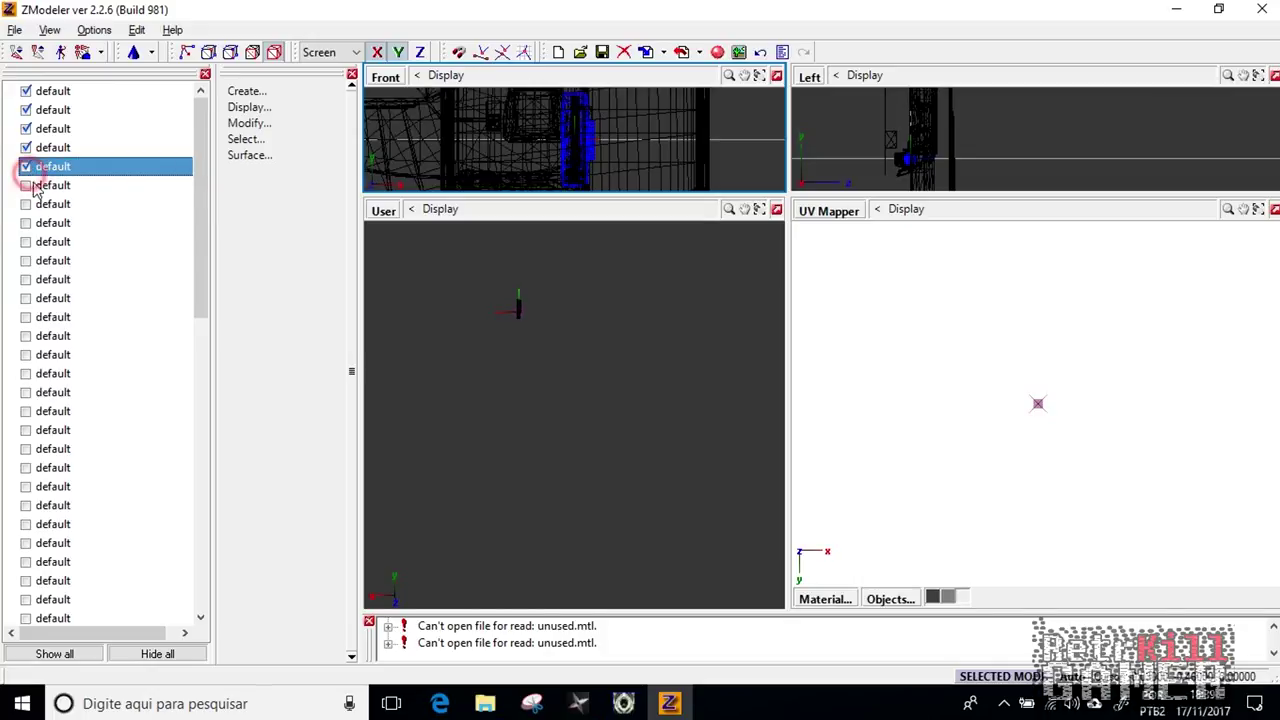
click(26, 186)
right_click(50, 192)
mouse_move(90, 209)
click(166, 208)
Compare the sixth and seventh meshes by toggling their visibility, hide the sixth and delete the seventh
click(25, 187)
click(26, 187)
click(26, 204)
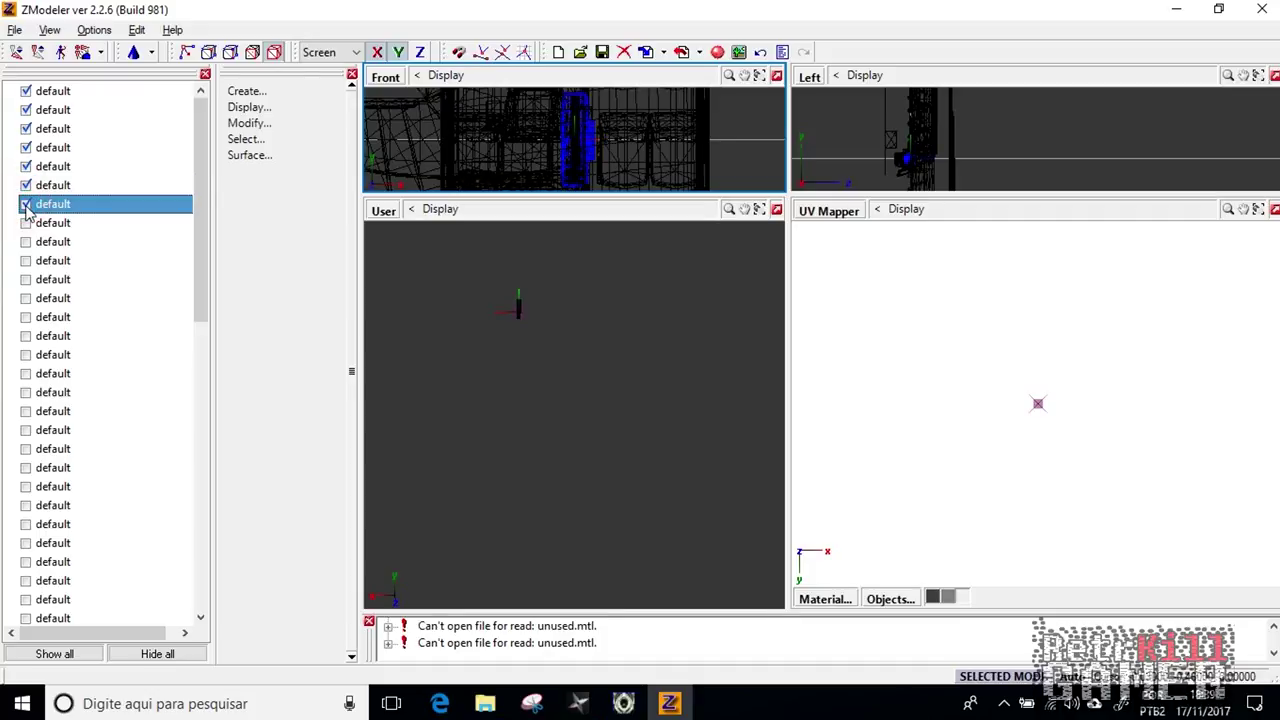
click(26, 186)
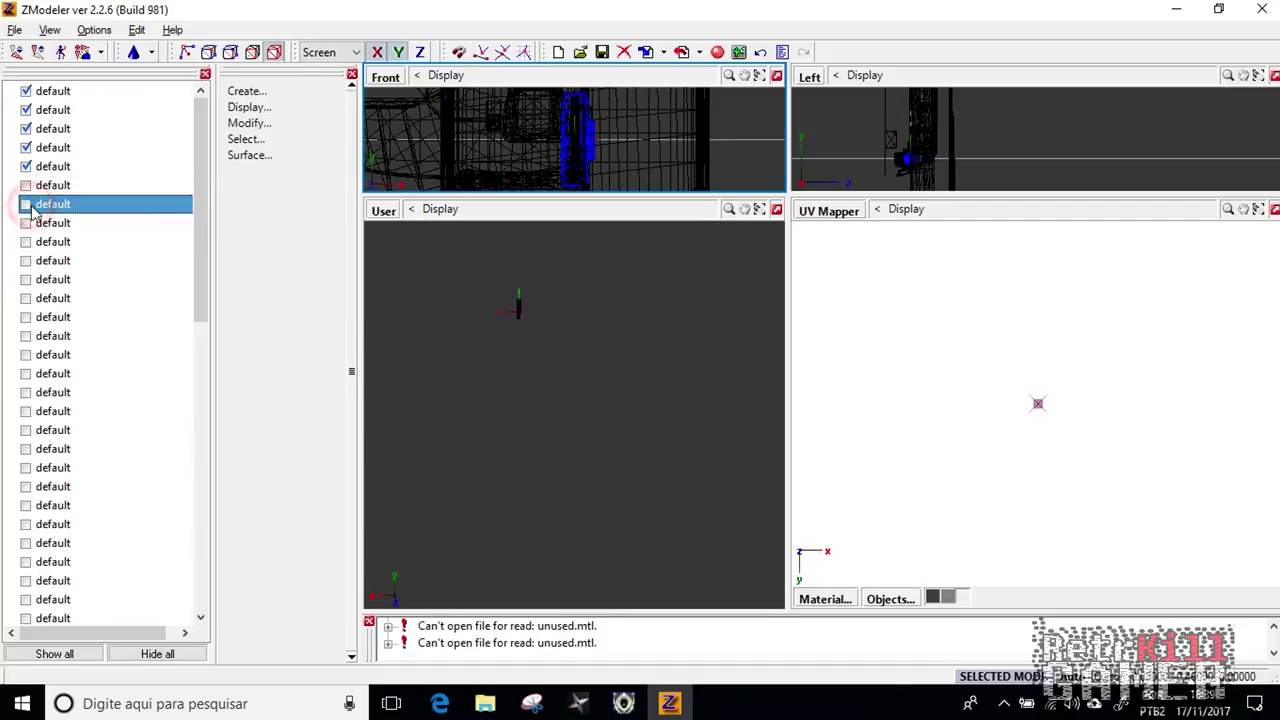
click(26, 186)
click(26, 204)
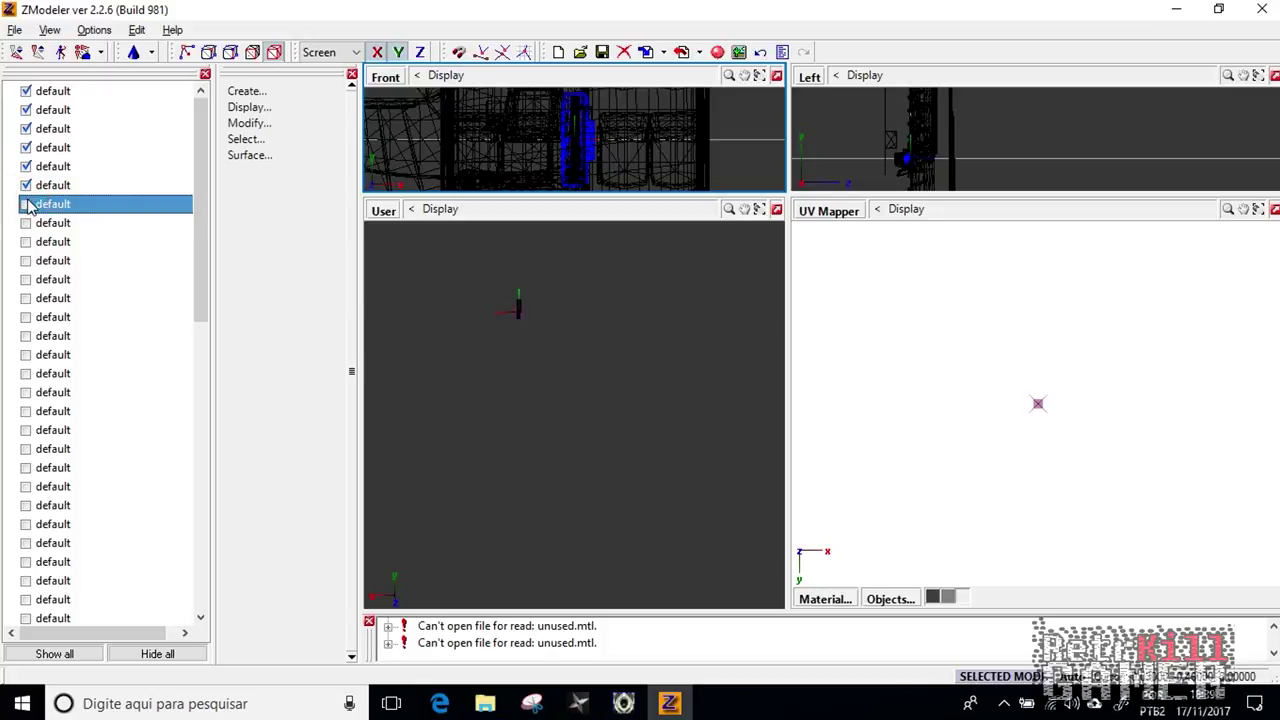
click(26, 186)
click(26, 204)
right_click(48, 207)
mouse_move(90, 223)
click(182, 224)
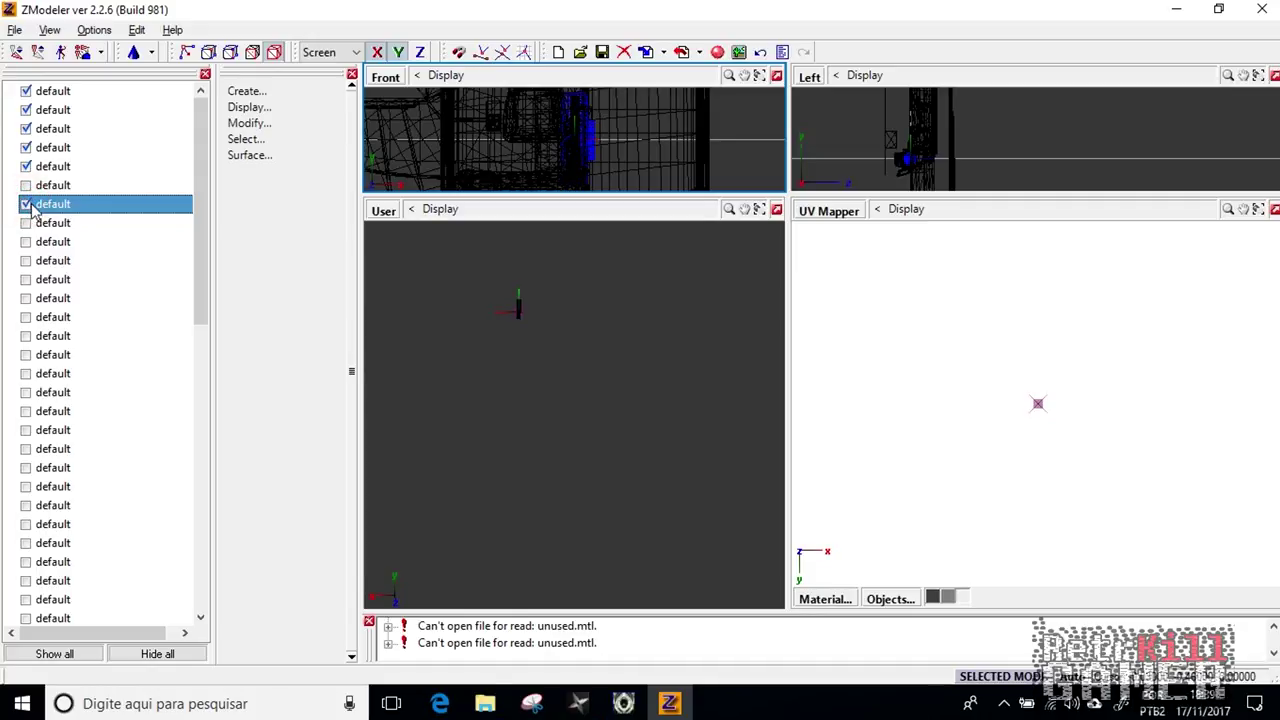
Delete the eighth mesh in the list and make the mesh that takes its place visible
click(32, 222)
right_click(60, 225)
mouse_move(97, 247)
click(178, 248)
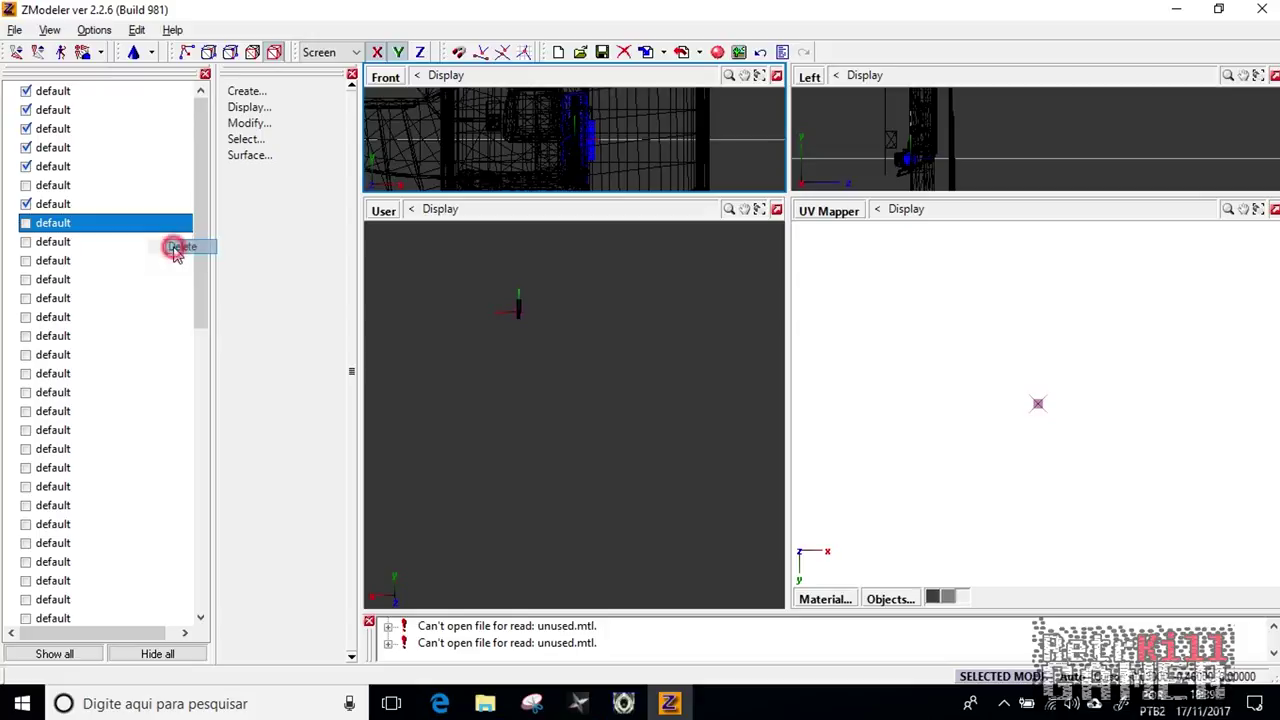
click(26, 223)
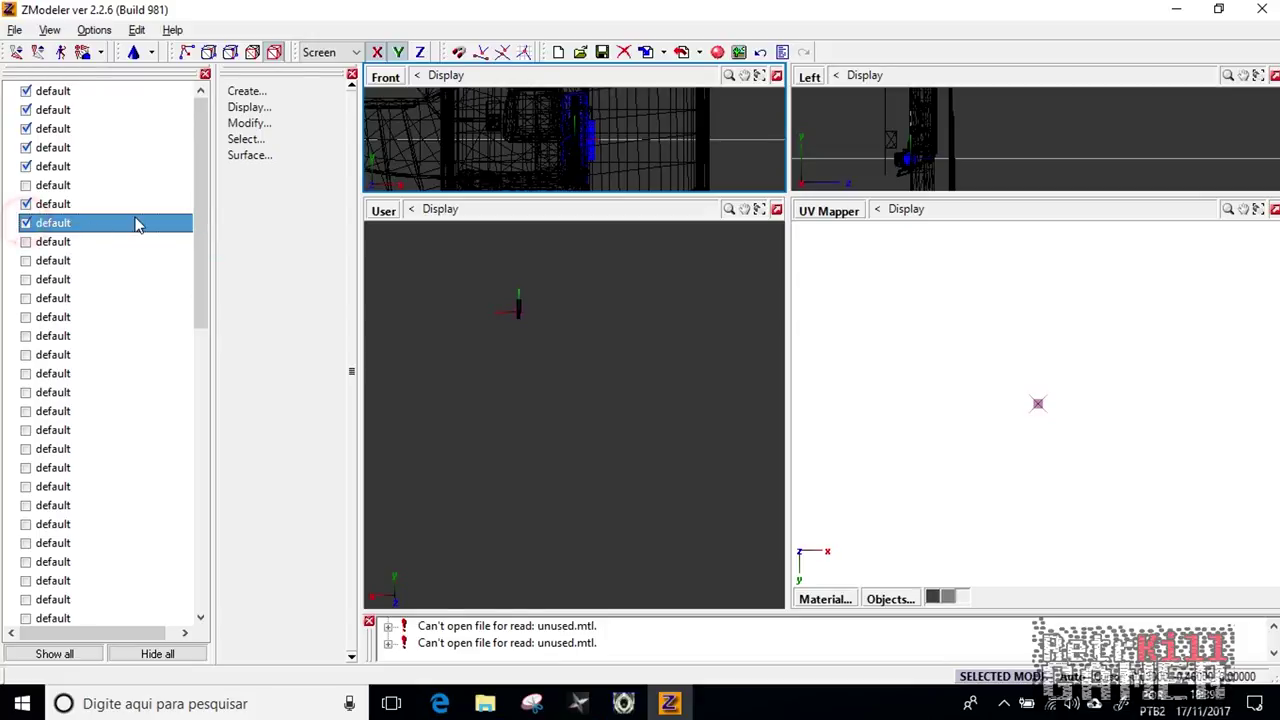
Toggle the sixth and seventh meshes to compare them, leaving the sixth shown and the seventh hidden
click(24, 186)
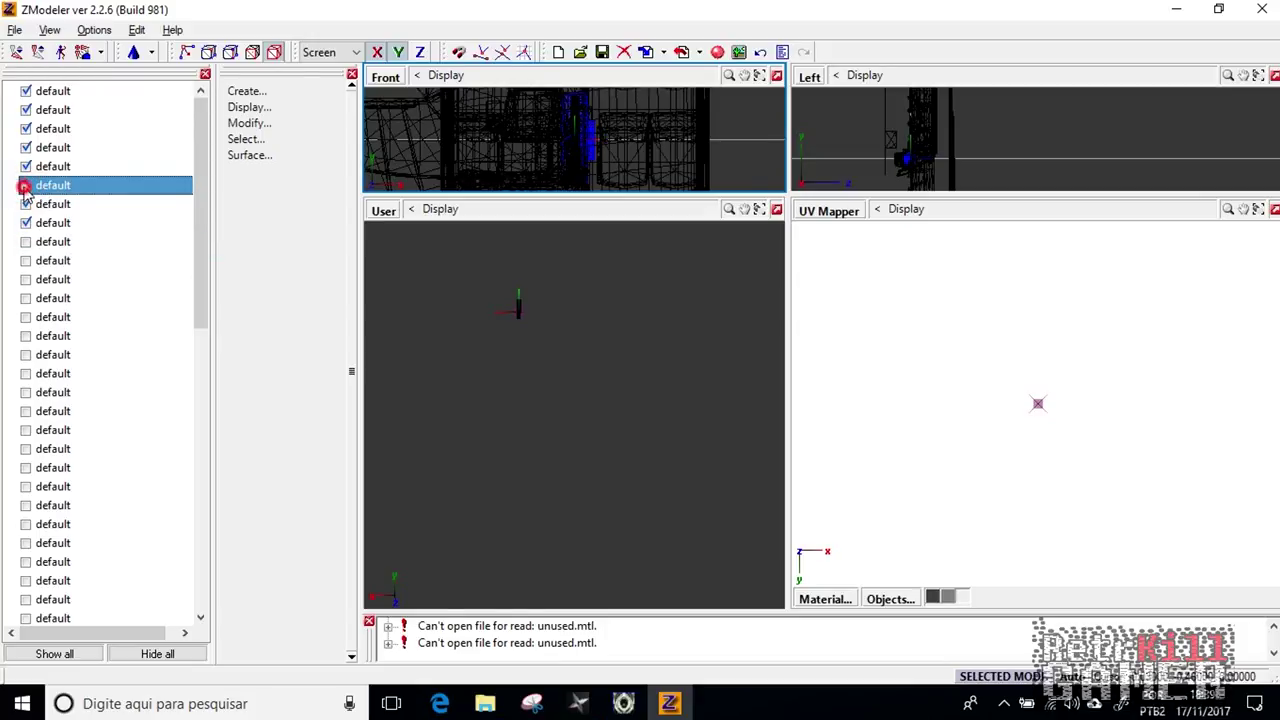
click(25, 186)
click(26, 204)
click(27, 186)
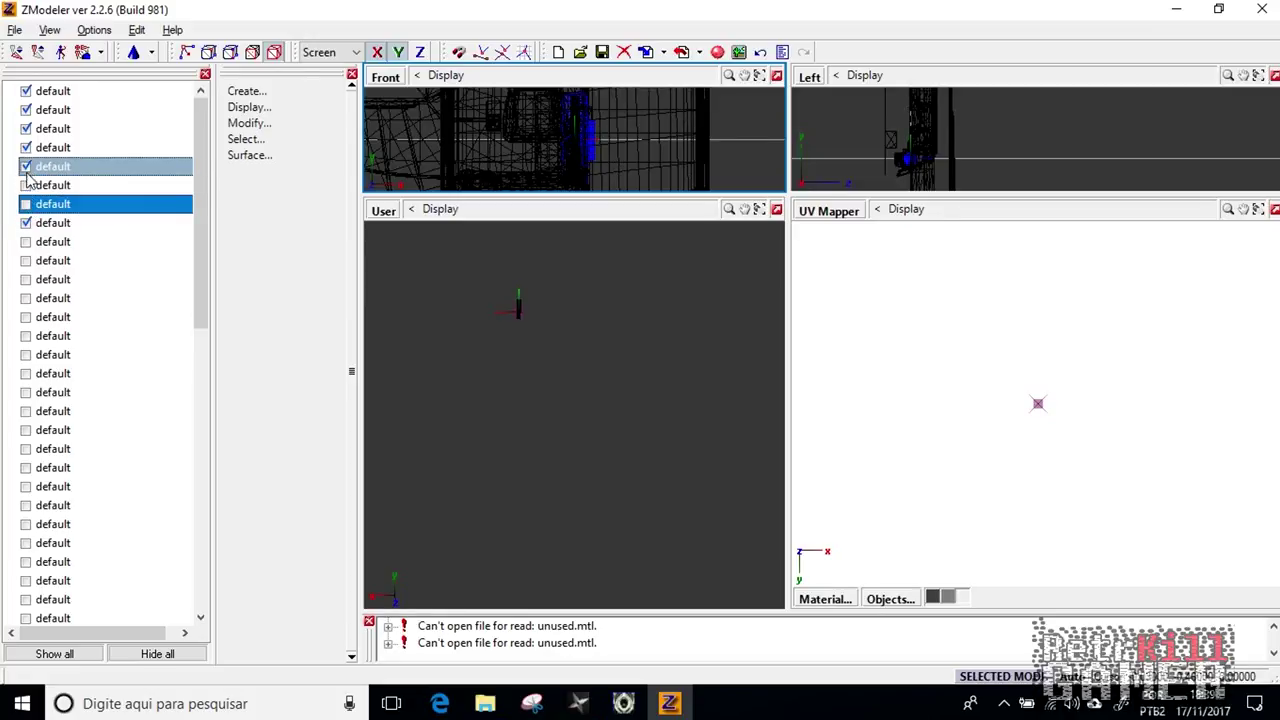
click(27, 186)
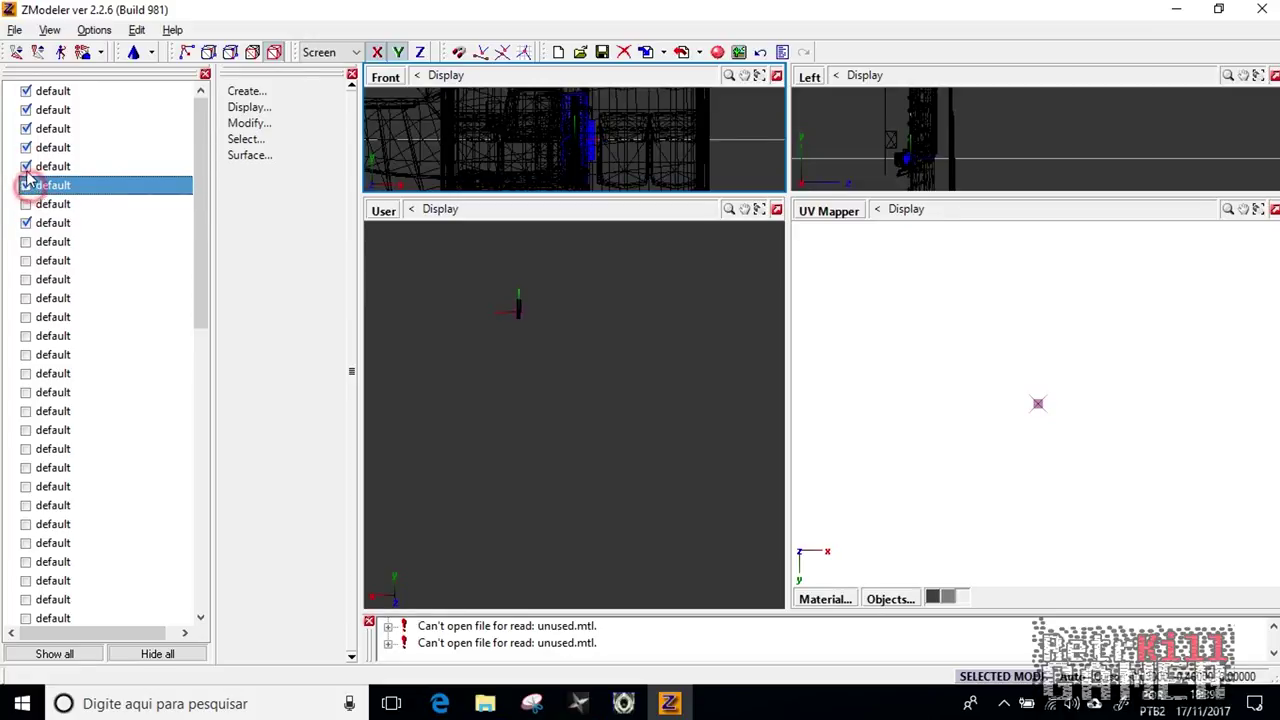
Hide the first six meshes in the list to isolate the eighth mesh
click(26, 166)
click(26, 147)
click(26, 128)
click(26, 110)
click(26, 91)
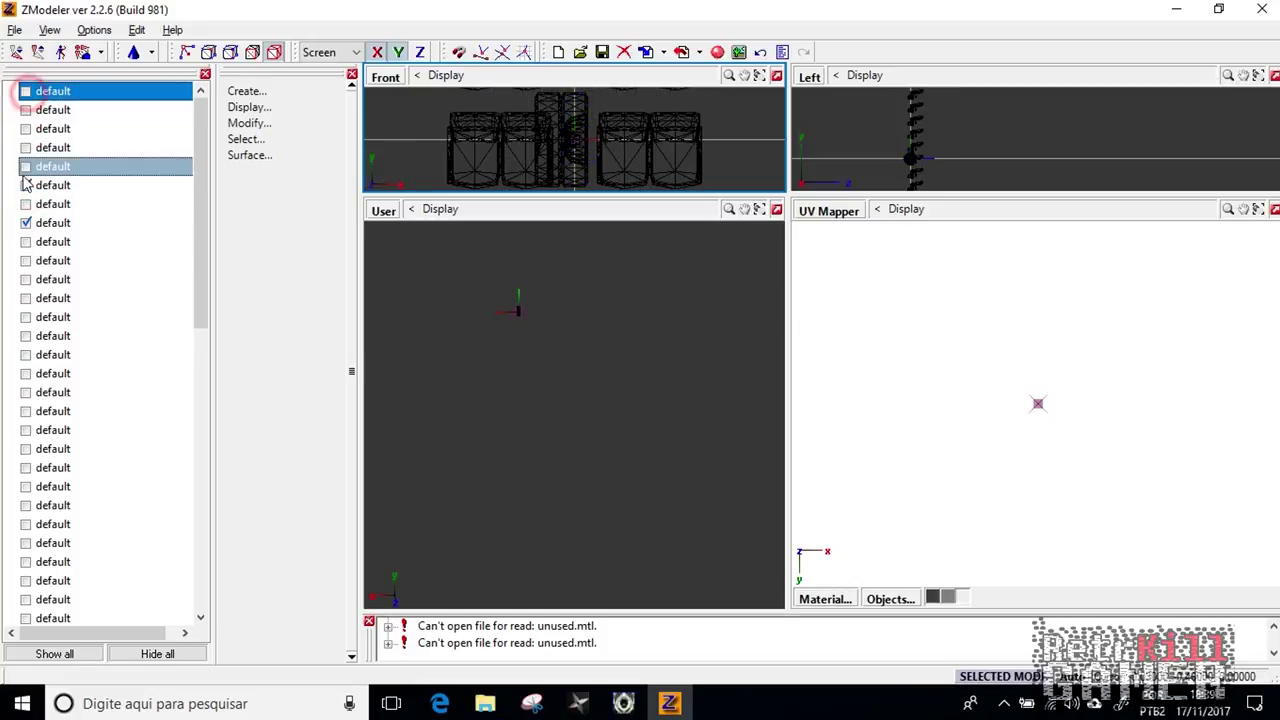
click(26, 185)
Toggle the eighth mesh on and off to identify it in the views, and delete it
click(26, 222)
click(26, 222)
click(26, 241)
click(26, 222)
click(26, 222)
click(26, 222)
click(26, 222)
right_click(58, 224)
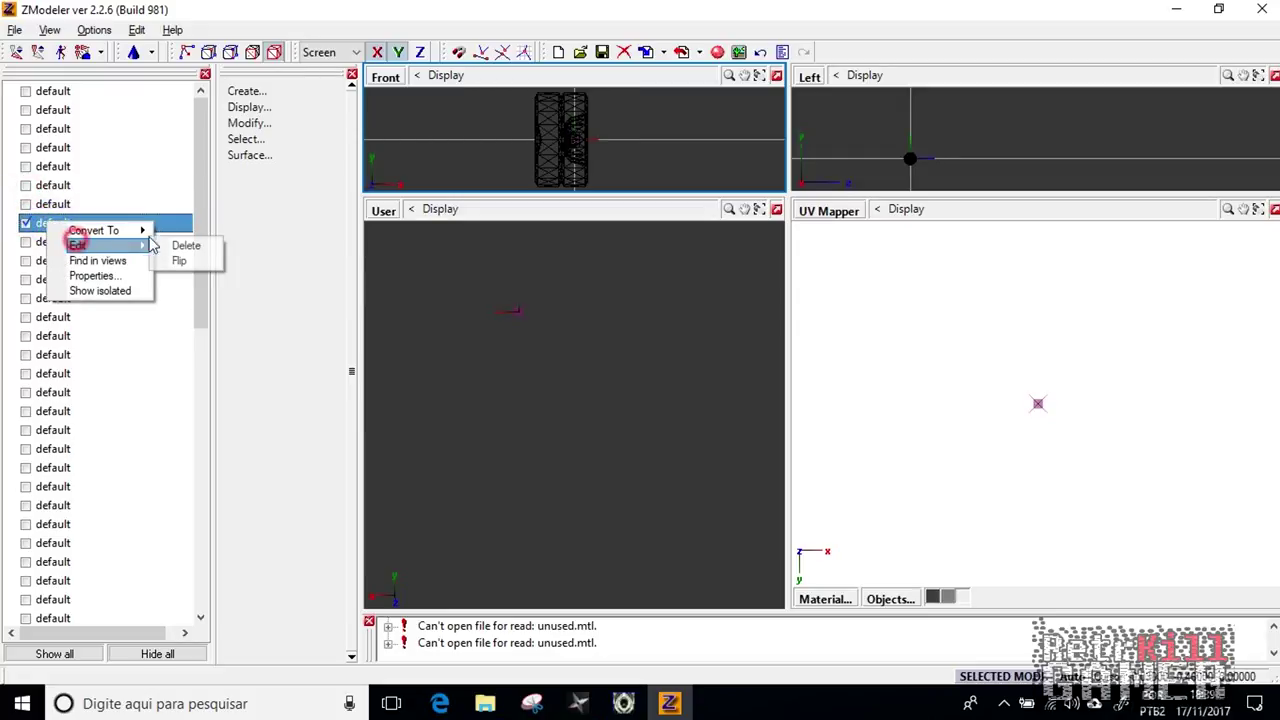
click(178, 246)
Show and delete the mesh that has moved up to the eighth position in the list
click(26, 224)
right_click(30, 224)
mouse_move(70, 247)
click(172, 249)
Show the current eighth mesh and examine it in the User view
click(26, 223)
click(575, 350)
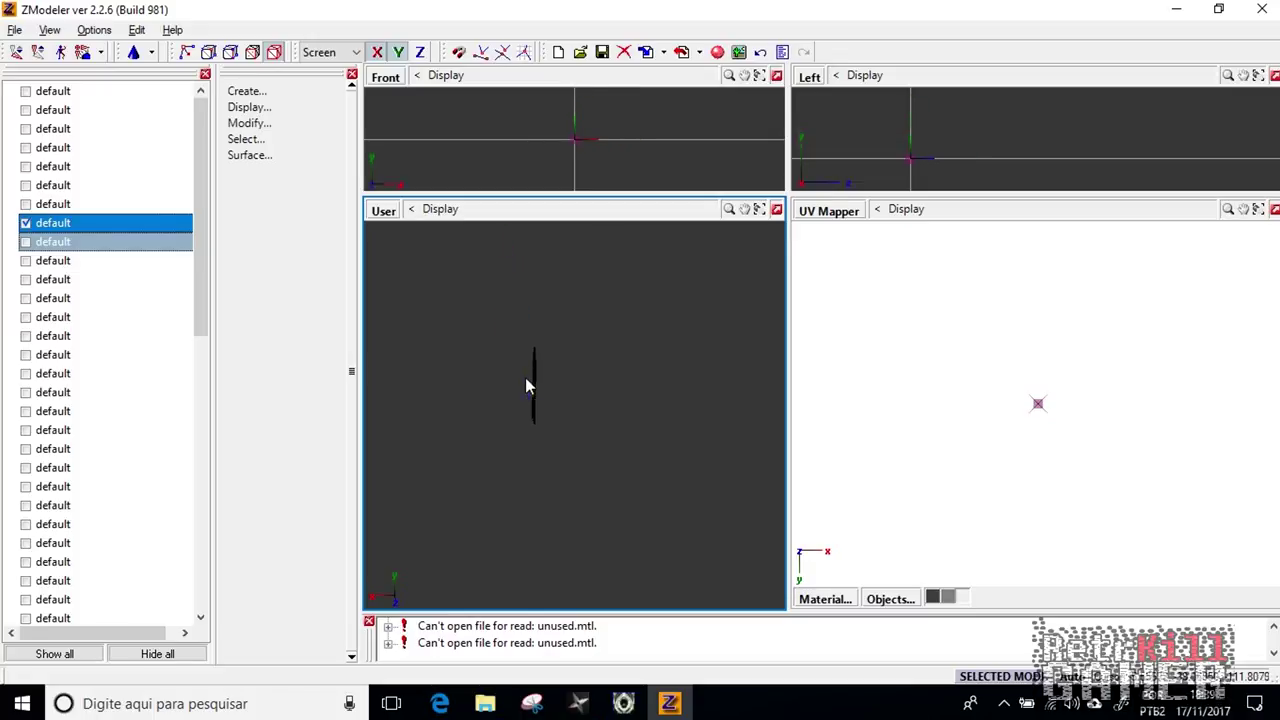
middle_drag(539, 398, 589, 406)
middle_drag(685, 355, 840, 287)
Switch the UV Mapper view to 3D and orbit it to examine the eighth mesh
click(820, 211)
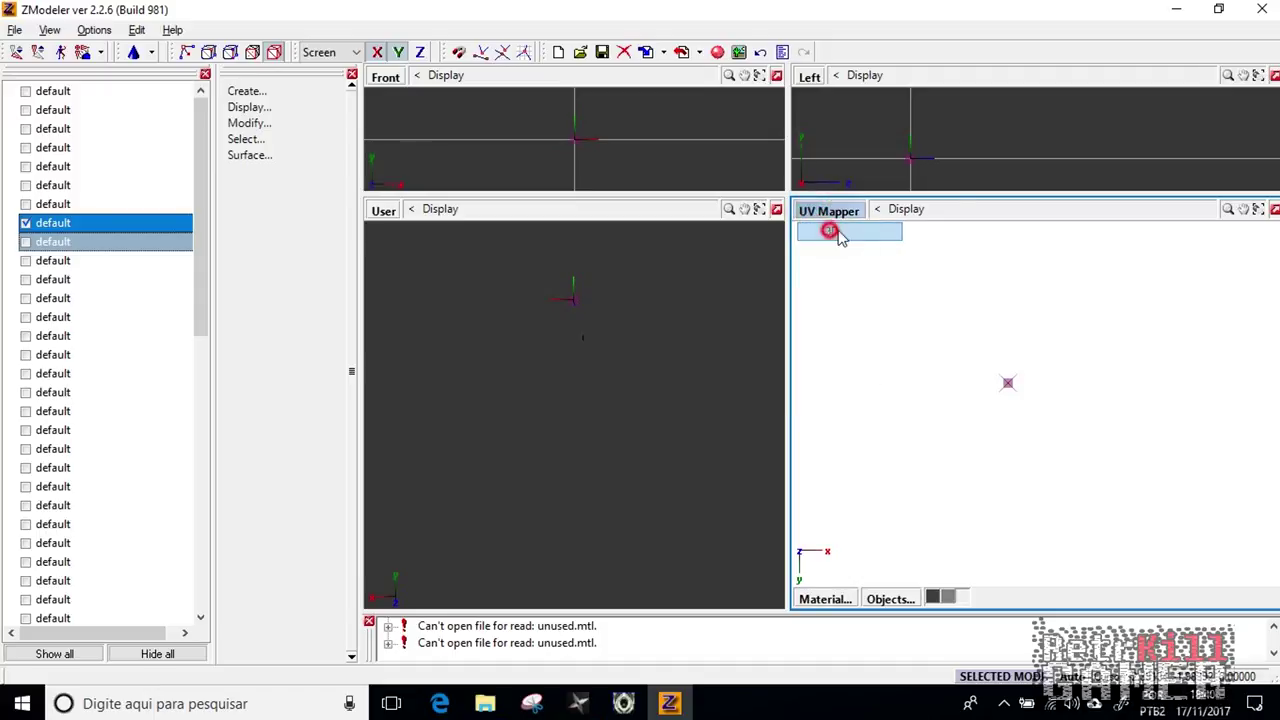
click(832, 230)
middle_drag(957, 381, 1014, 412)
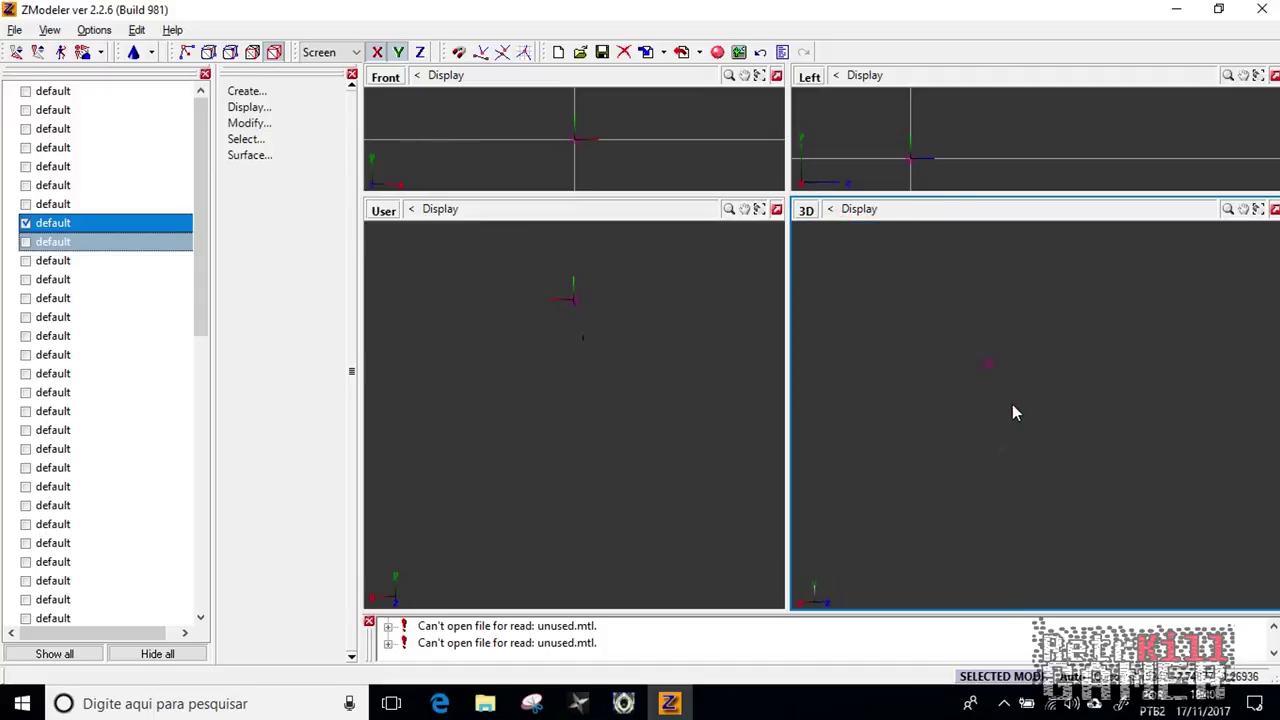
click(462, 307)
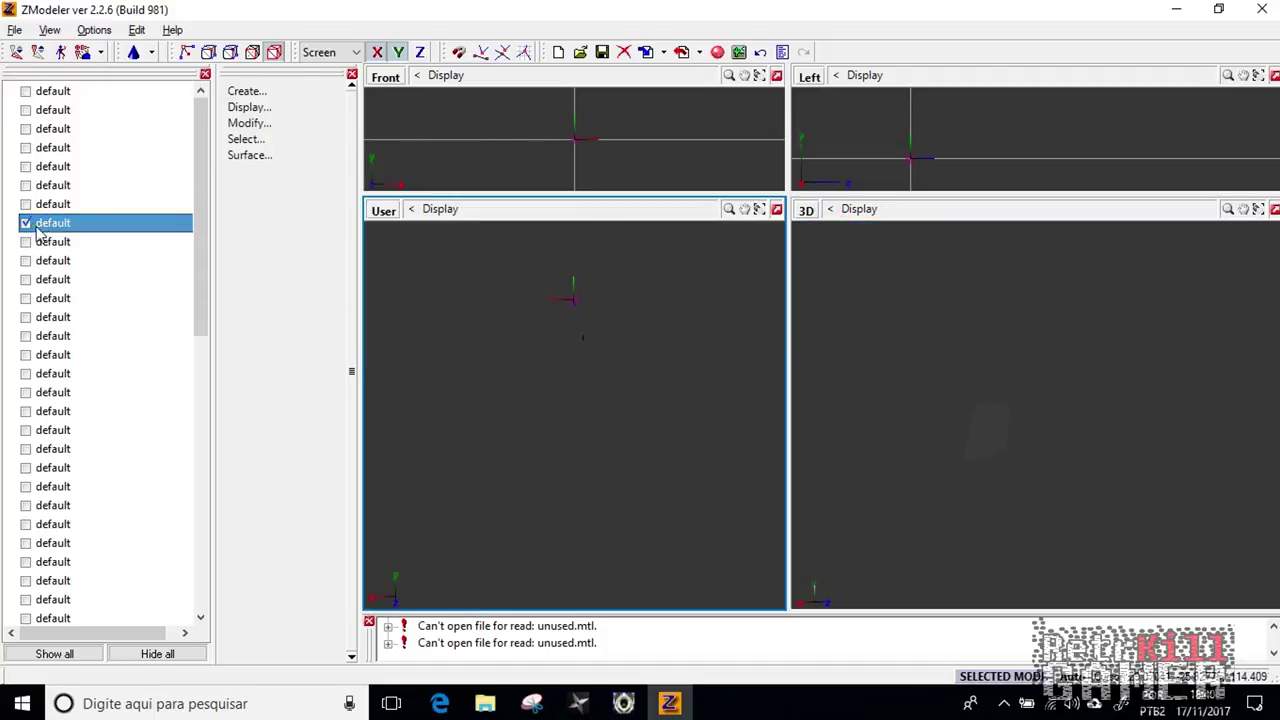
Show and delete the ninth mesh, and display its replacement for inspection in the 3D view
click(26, 242)
right_click(30, 247)
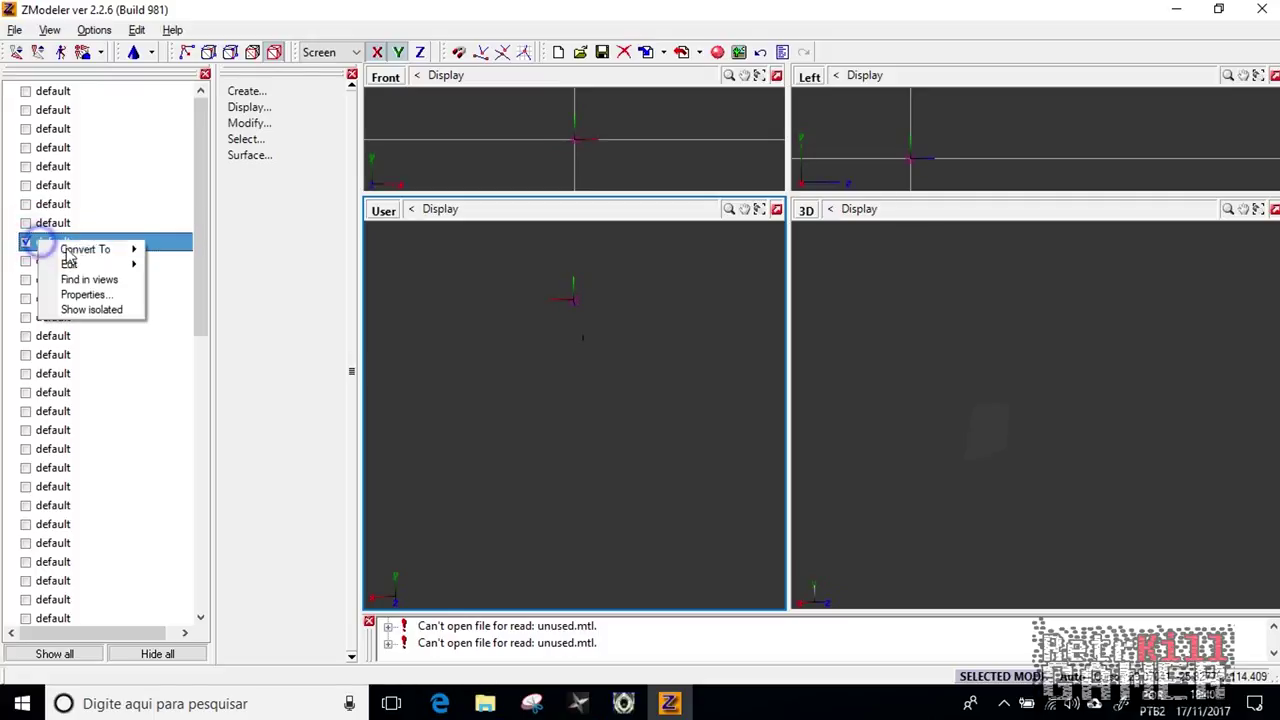
click(69, 260)
click(22, 248)
click(26, 243)
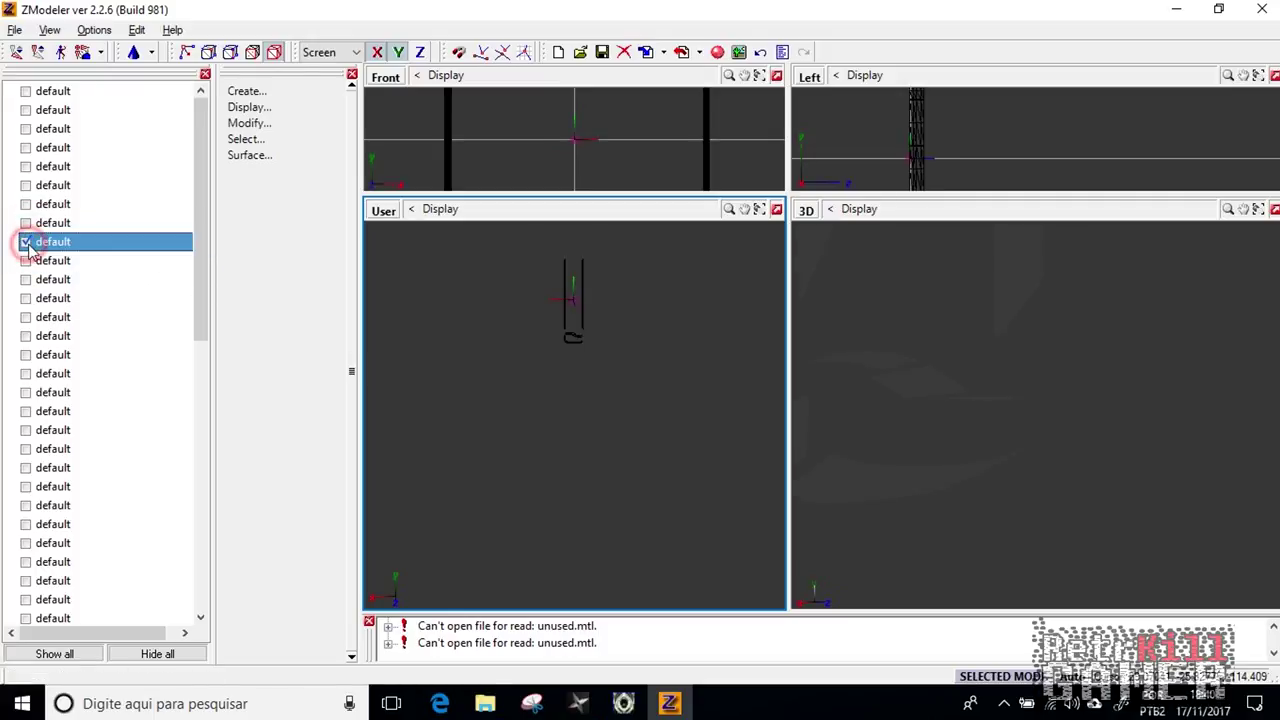
click(962, 329)
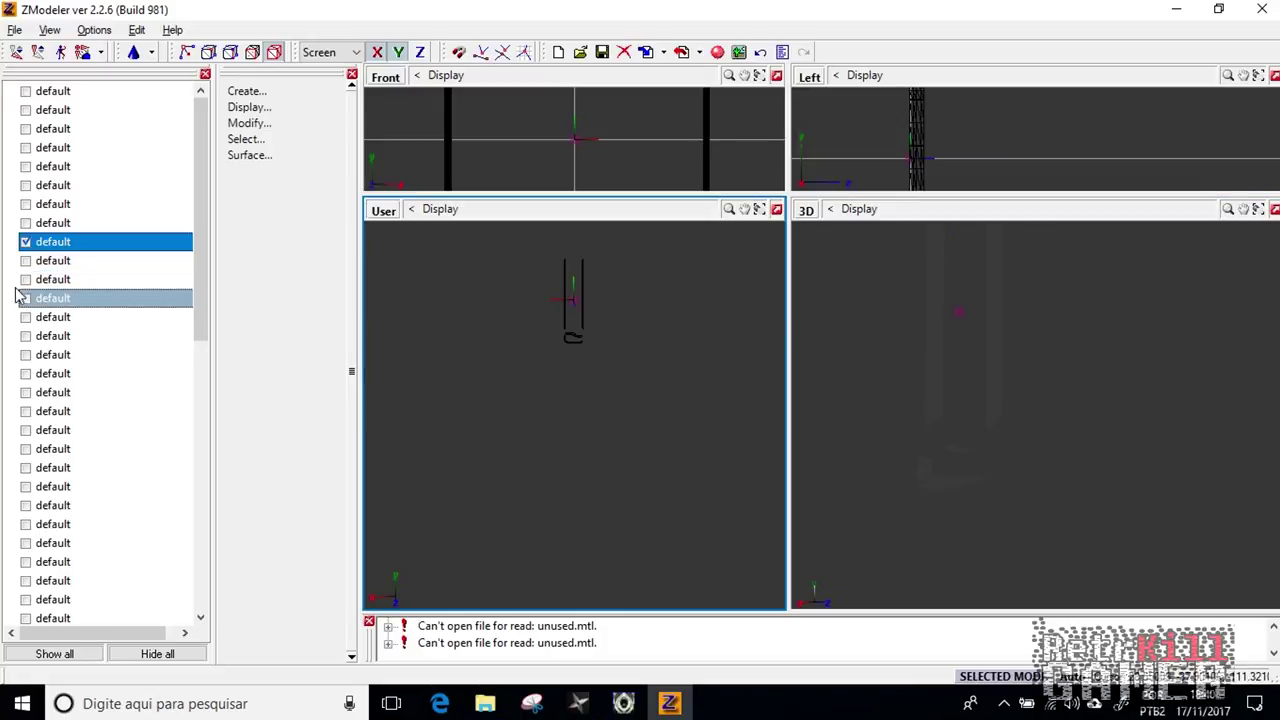
Hide the ninth mesh, and show and delete the tenth mesh in the list
click(26, 243)
click(27, 260)
click(26, 260)
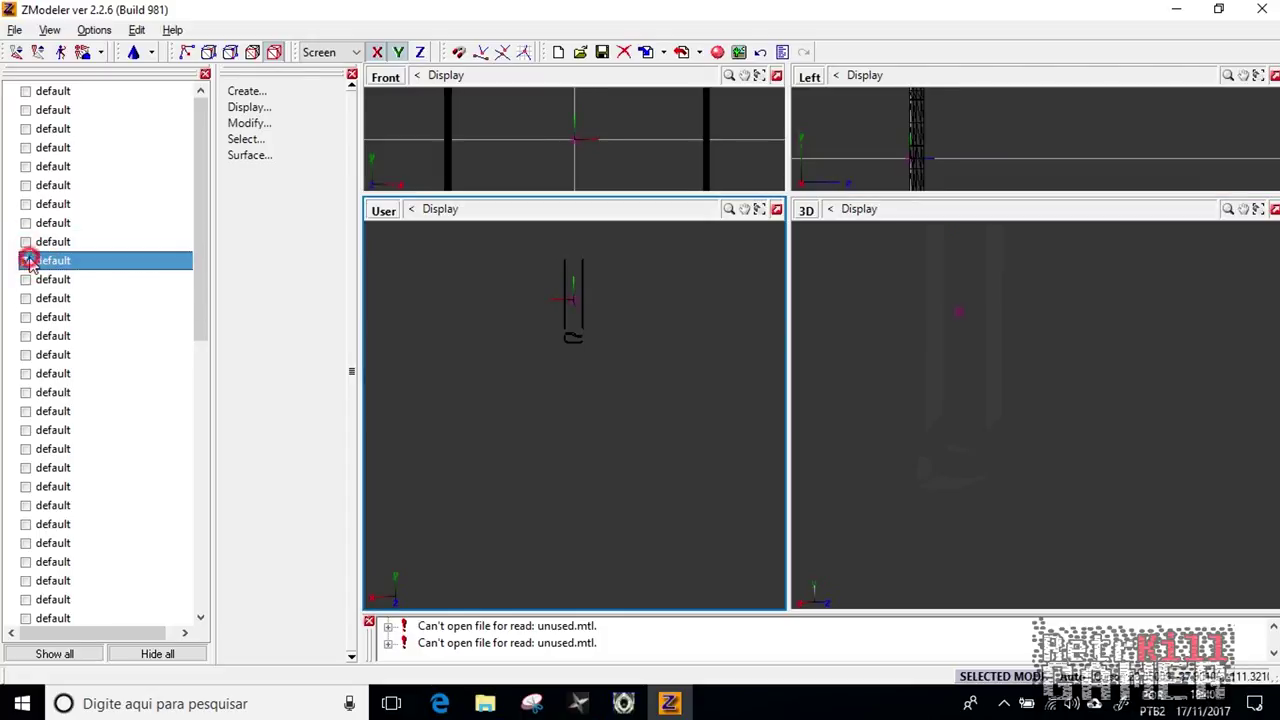
right_click(62, 262)
mouse_move(103, 290)
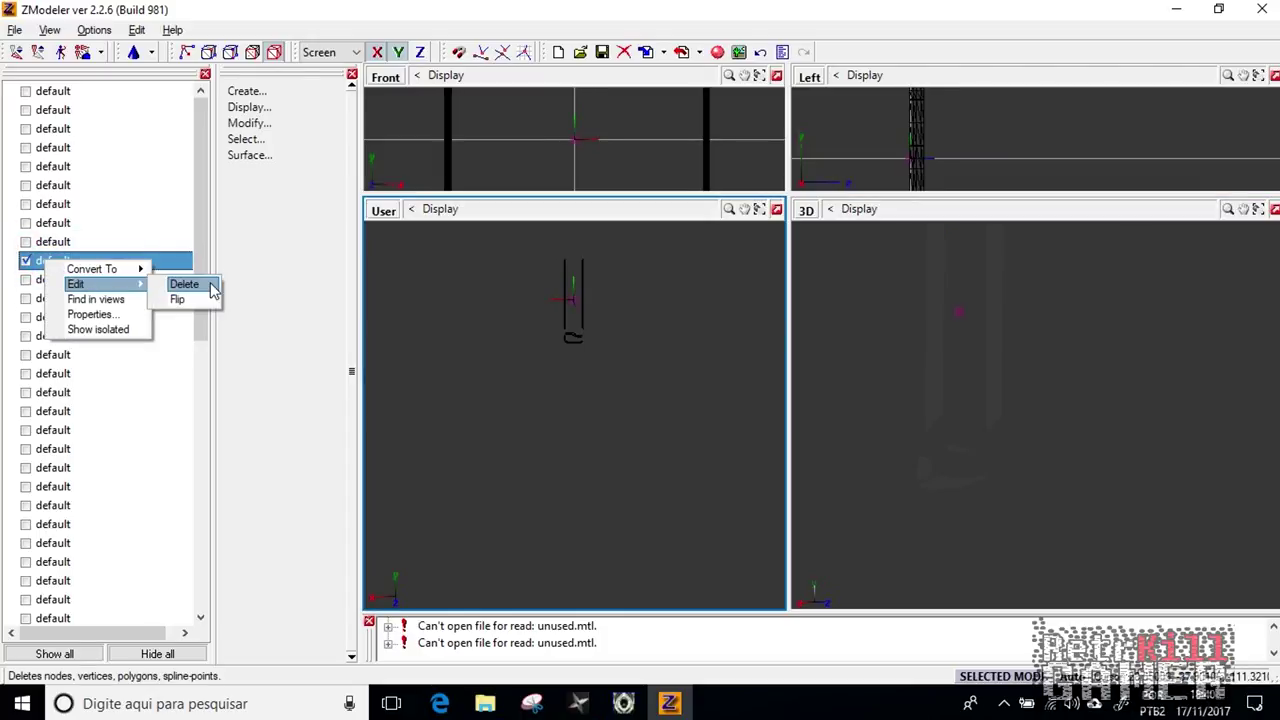
click(26, 260)
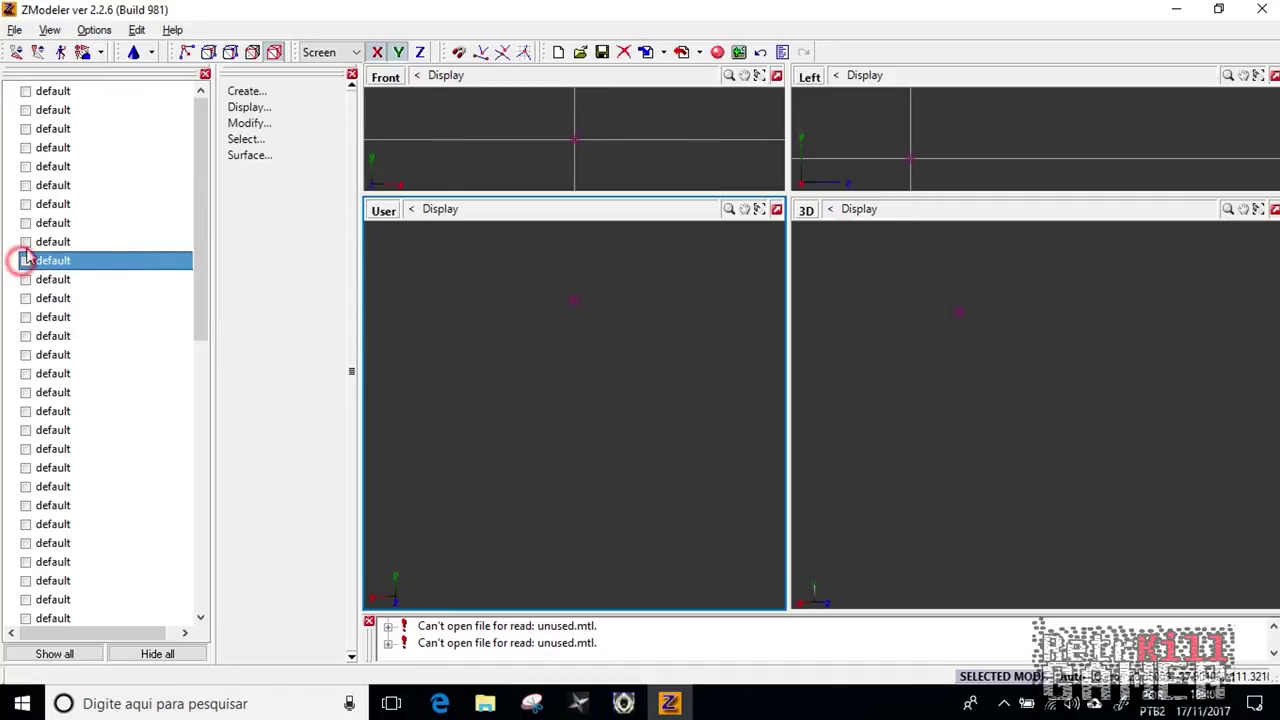
Check the ninth mesh by toggling its visibility, and delete the mesh now at the tenth position
click(26, 242)
click(26, 242)
click(26, 242)
click(26, 242)
click(26, 260)
right_click(52, 262)
mouse_move(86, 281)
click(172, 287)
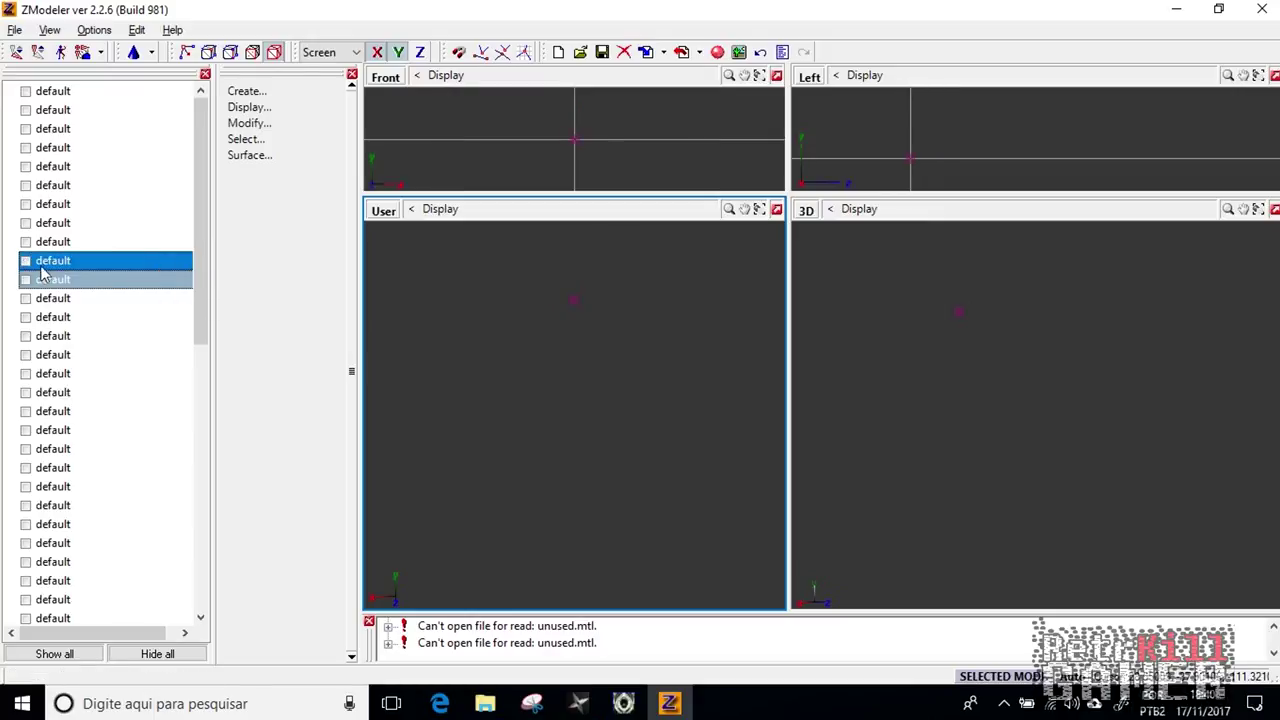
Show the tenth, ninth and eighth meshes together and examine them in the 3D view
click(26, 260)
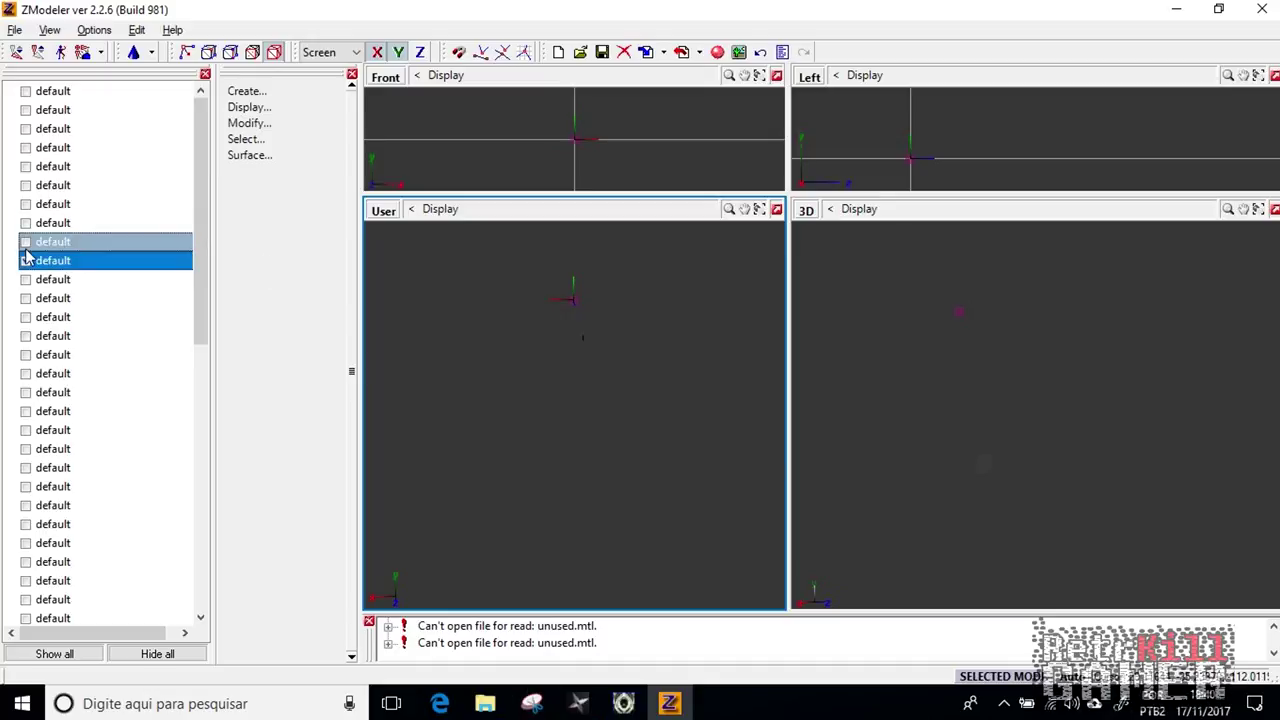
click(956, 470)
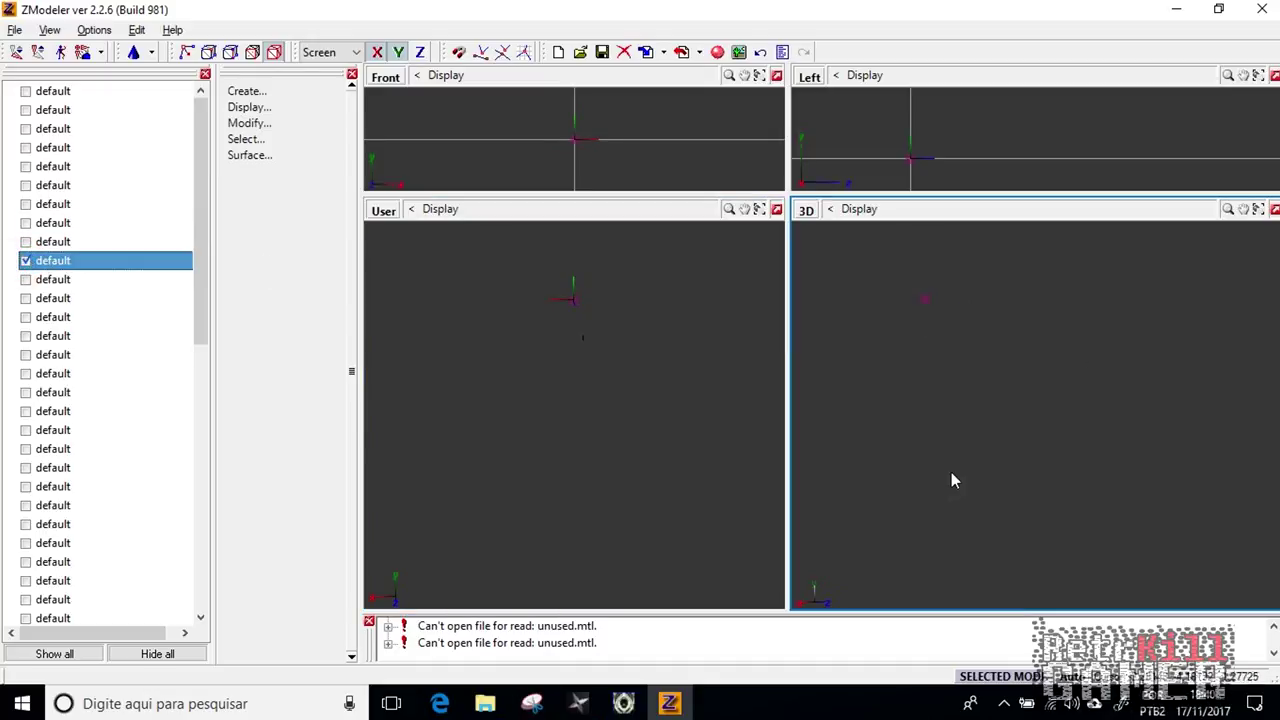
click(25, 242)
click(25, 222)
click(876, 320)
Hide the eighth, ninth and tenth meshes again
click(25, 223)
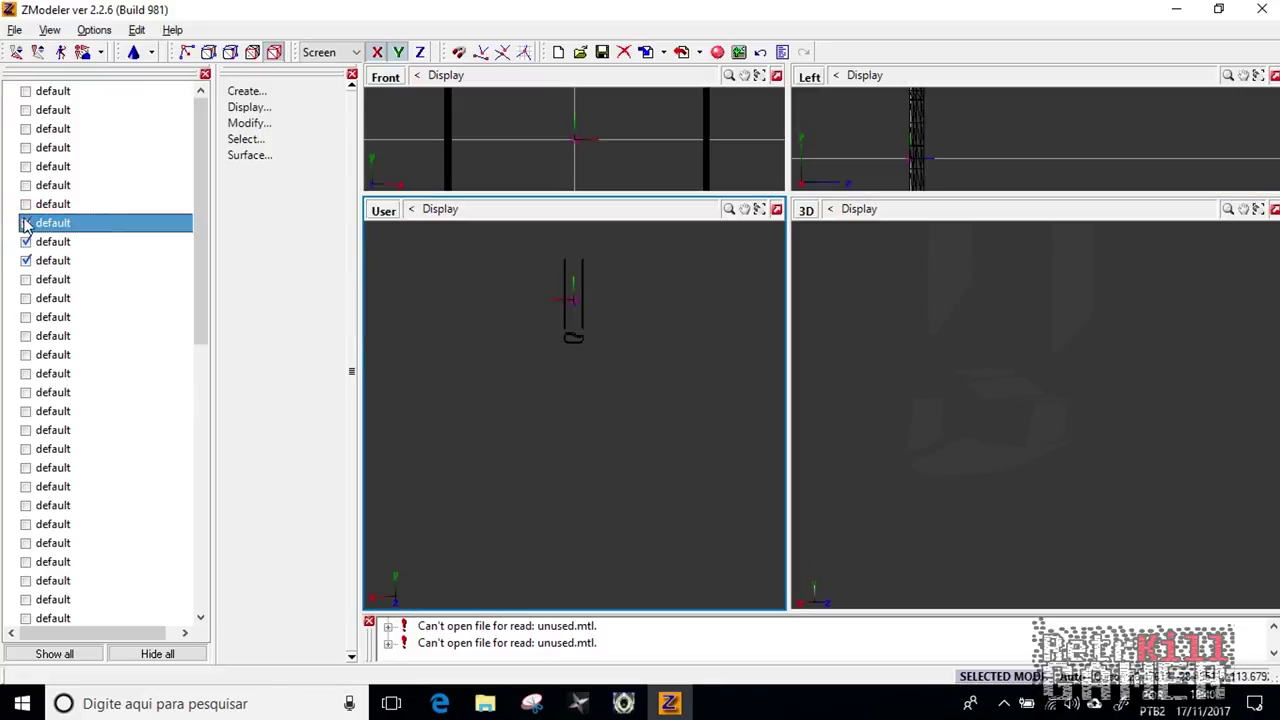
click(26, 242)
click(26, 259)
click(26, 222)
Compare the seventh and eighth meshes by switching each on and off, leaving both hidden
click(25, 204)
click(25, 222)
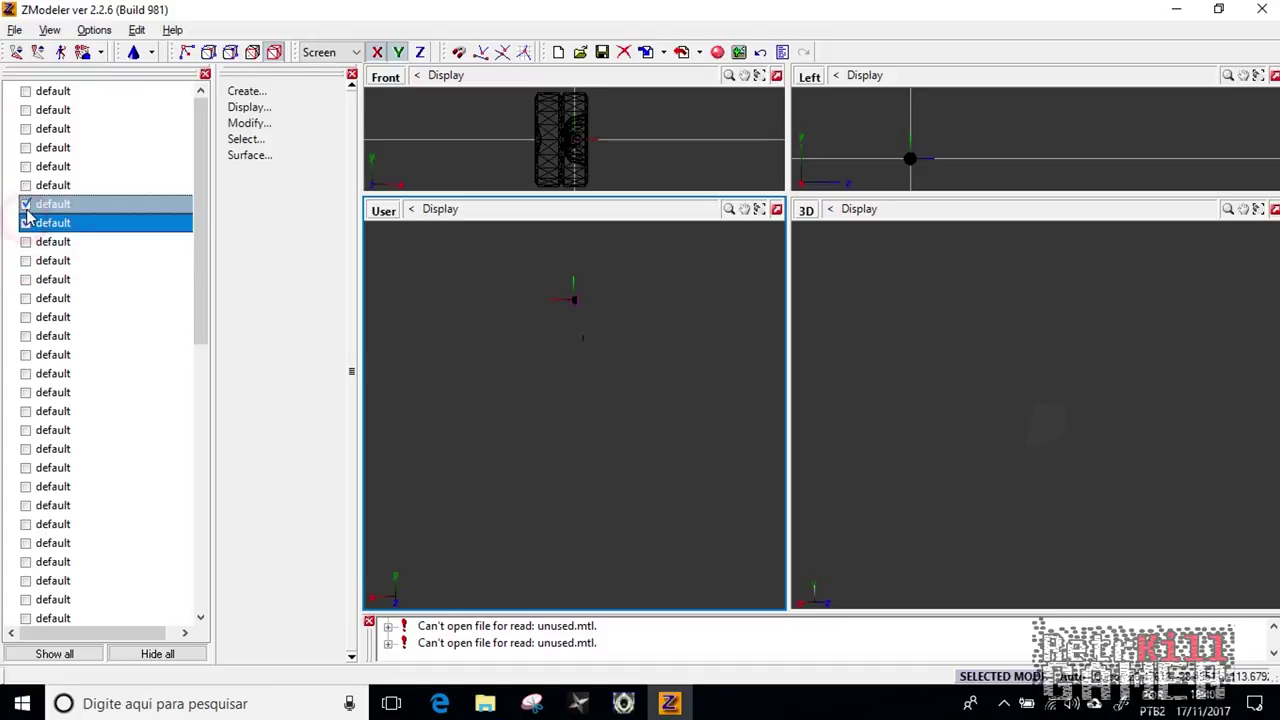
click(25, 204)
click(25, 222)
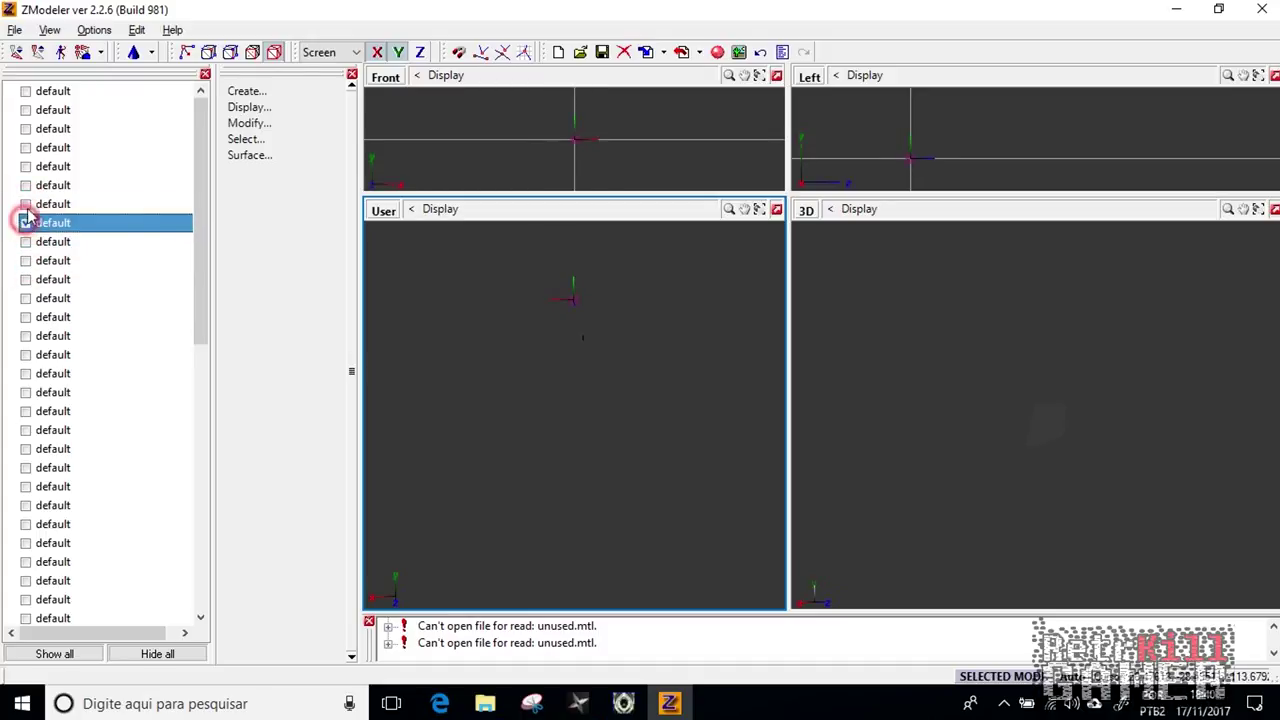
click(25, 204)
click(25, 222)
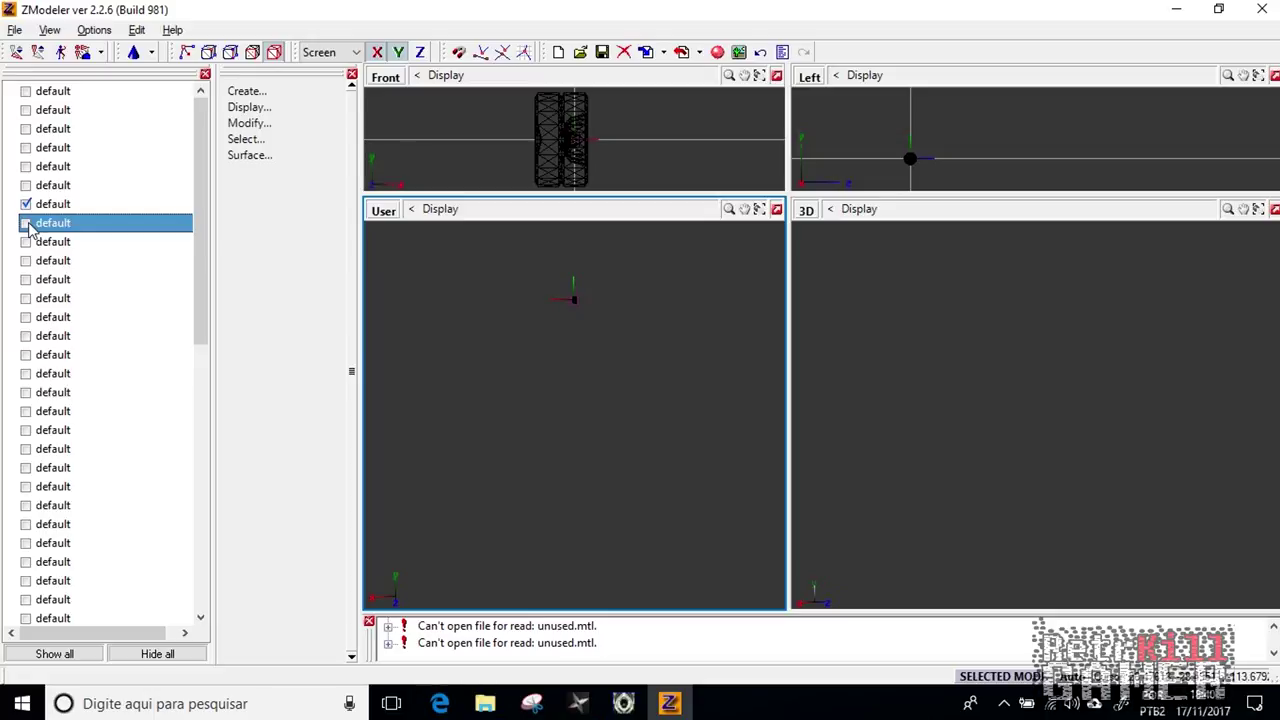
click(25, 222)
click(25, 204)
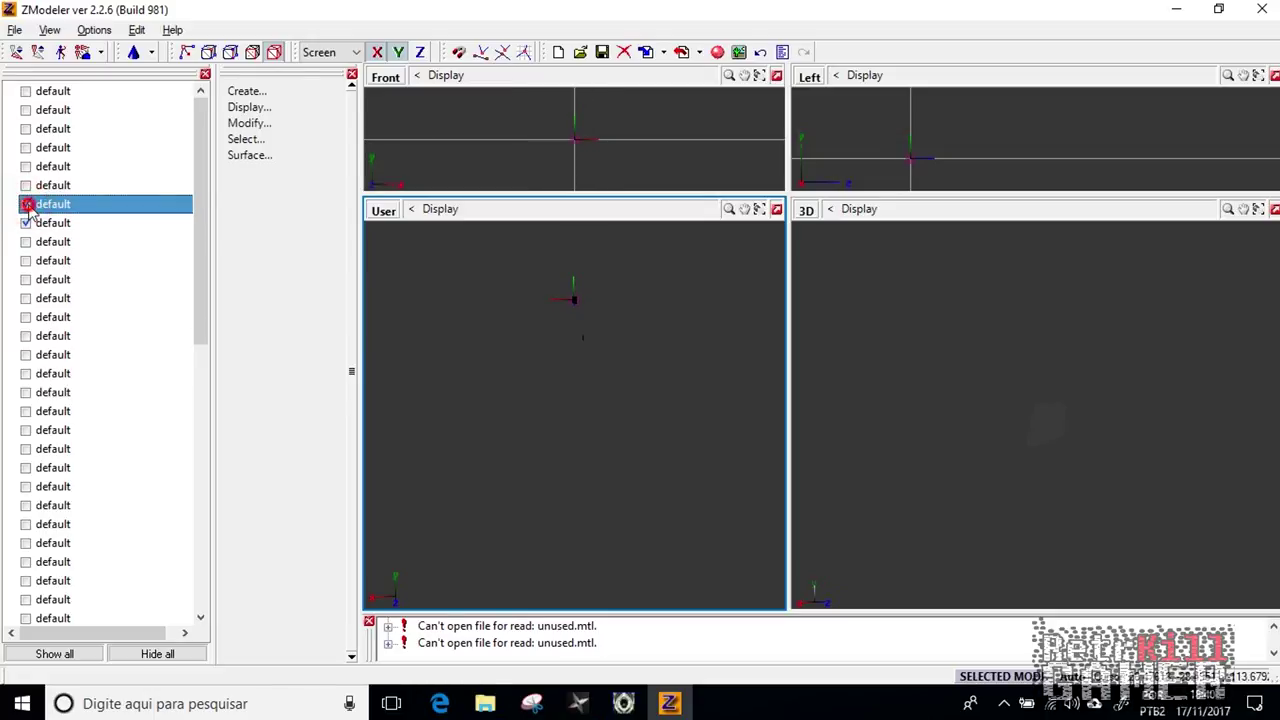
click(25, 204)
click(25, 222)
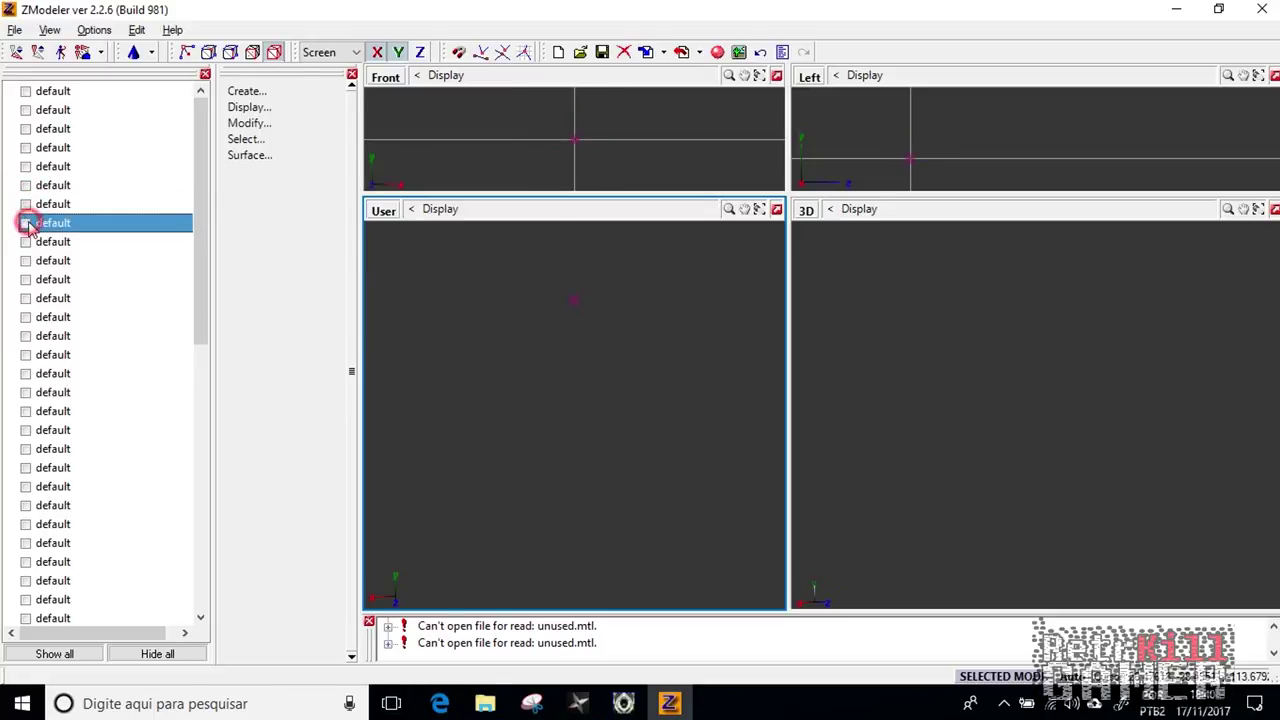
Check the ninth mesh, delete the tenth one and make the mesh that takes the tenth position visible
click(25, 241)
click(25, 241)
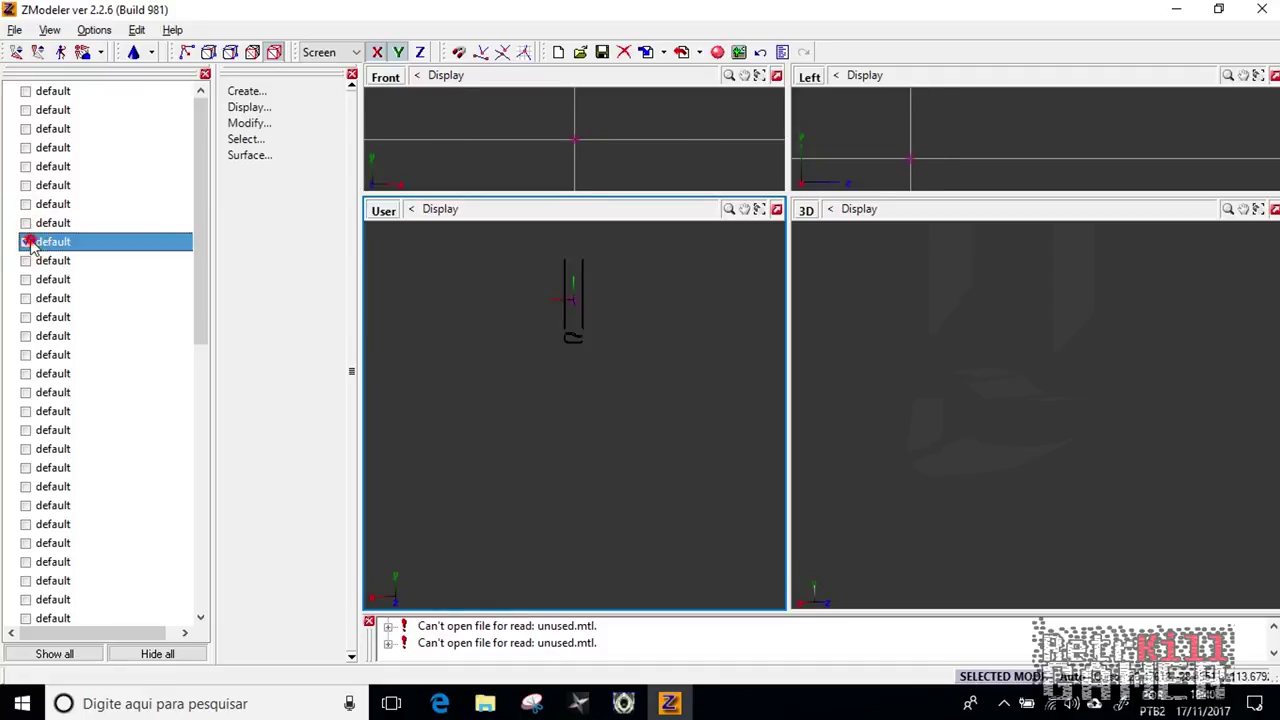
click(25, 260)
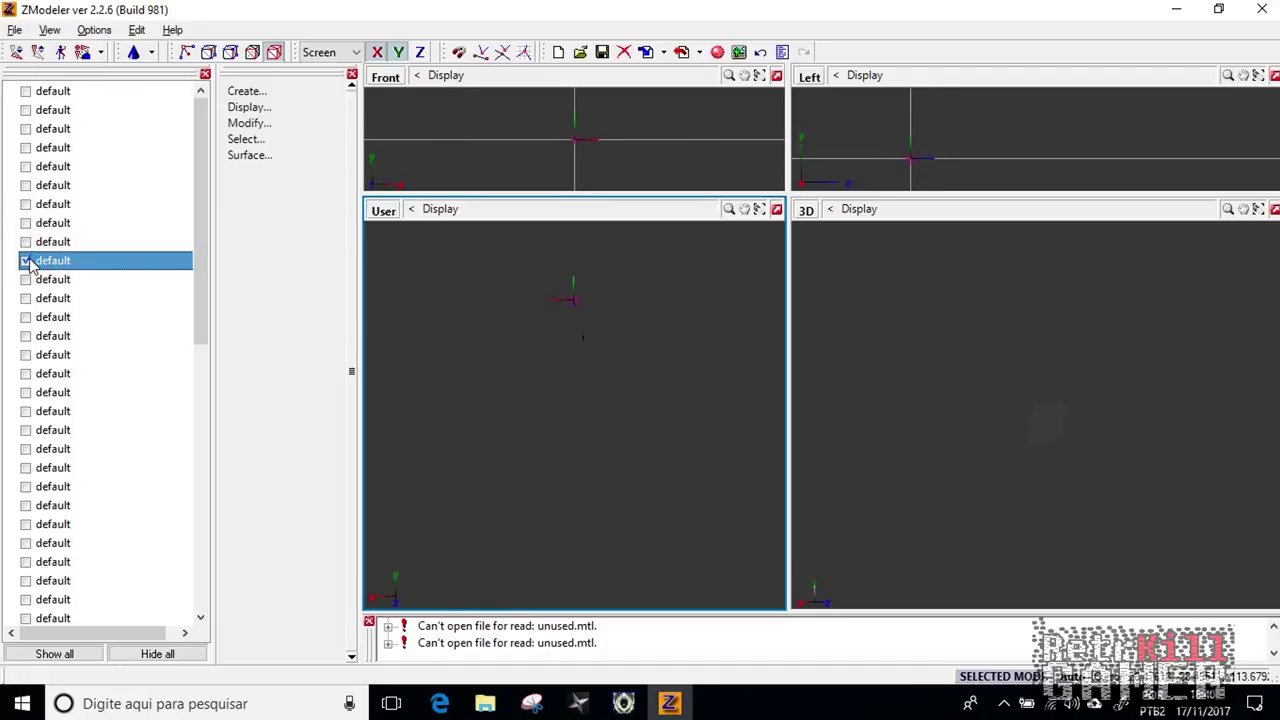
right_click(30, 263)
mouse_move(100, 267)
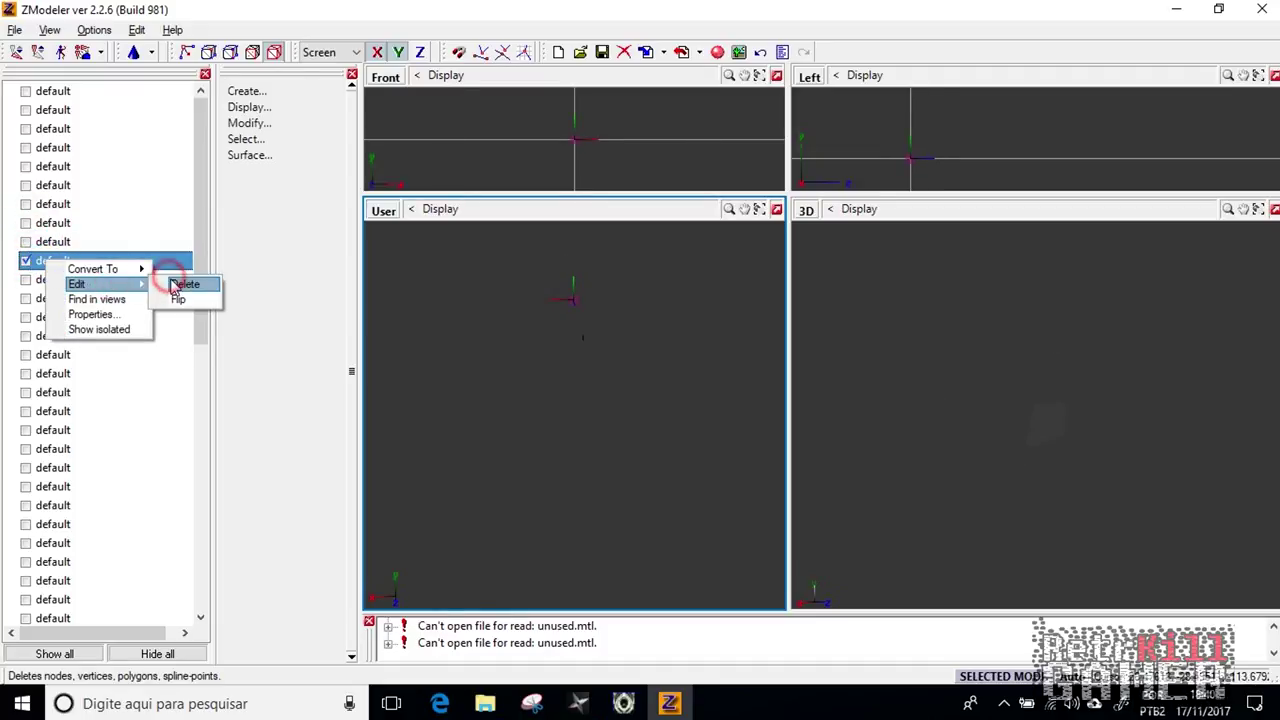
click(170, 281)
click(25, 279)
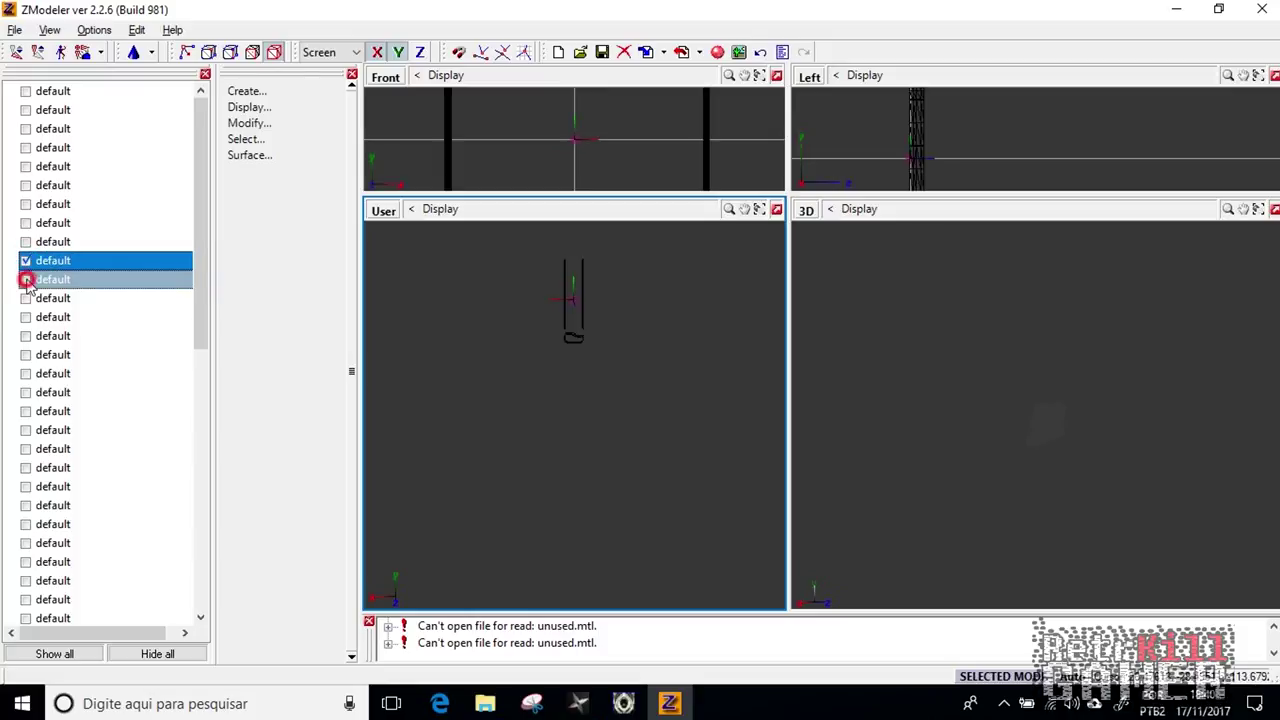
Make the twelfth through twenty-fifth meshes and the twenty-seventh mesh visible alongside the tenth and eleventh
click(25, 298)
click(25, 317)
click(25, 336)
click(26, 354)
click(25, 373)
click(25, 392)
click(25, 411)
scroll(27, 405, down, 1)
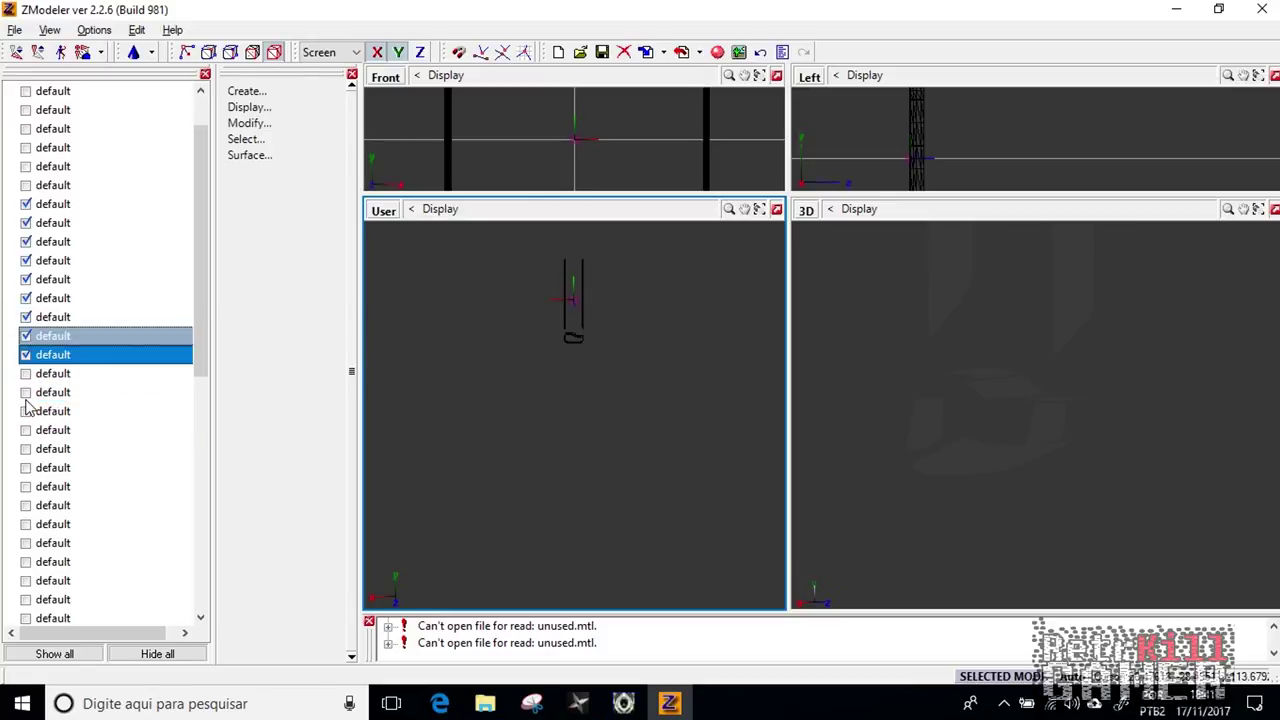
click(25, 373)
click(25, 392)
click(29, 411)
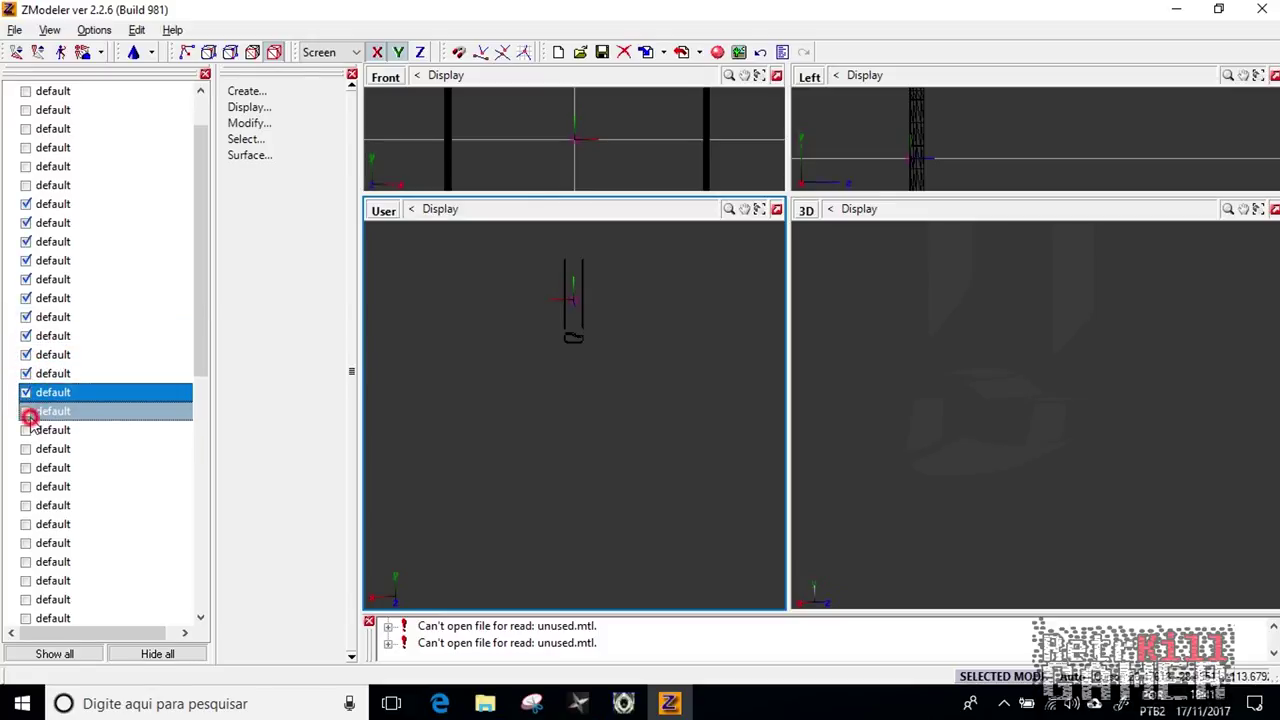
click(25, 430)
click(25, 449)
click(25, 468)
scroll(33, 450, down, 3)
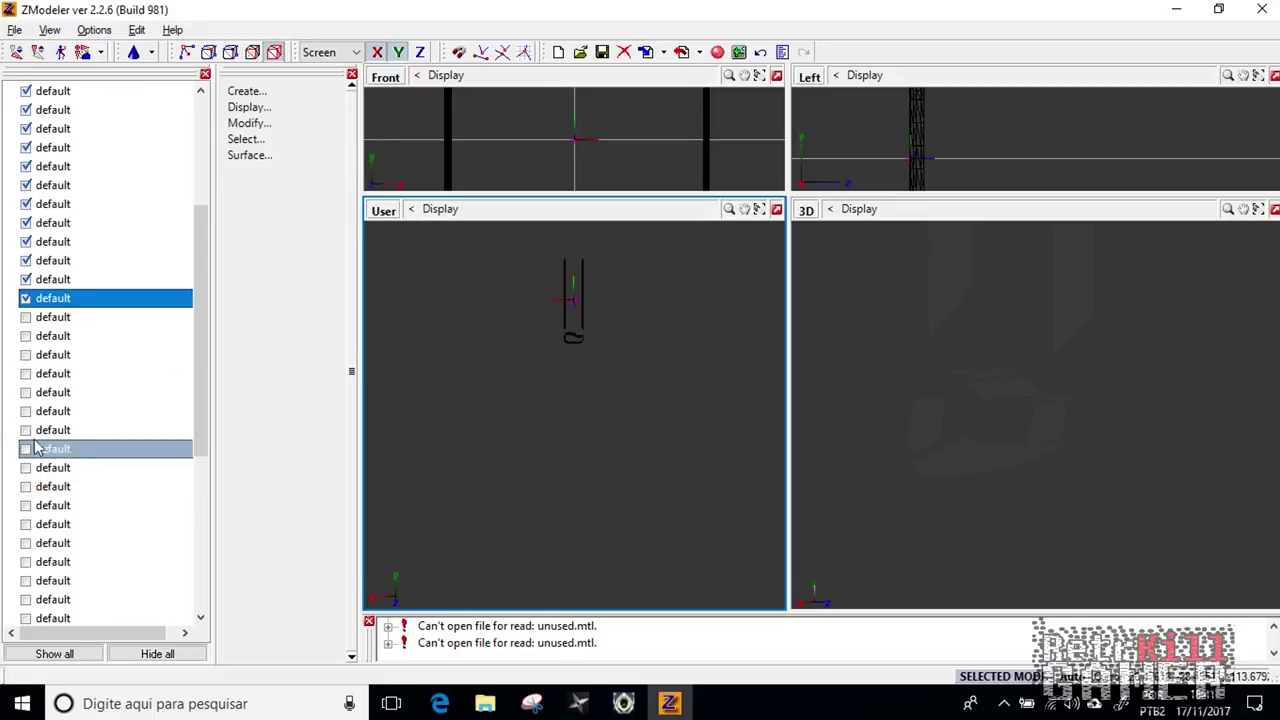
click(25, 317)
click(25, 336)
click(25, 354)
Delete three meshes in succession from the tenth position of the mesh list
scroll(30, 298, up, 4)
click(52, 260)
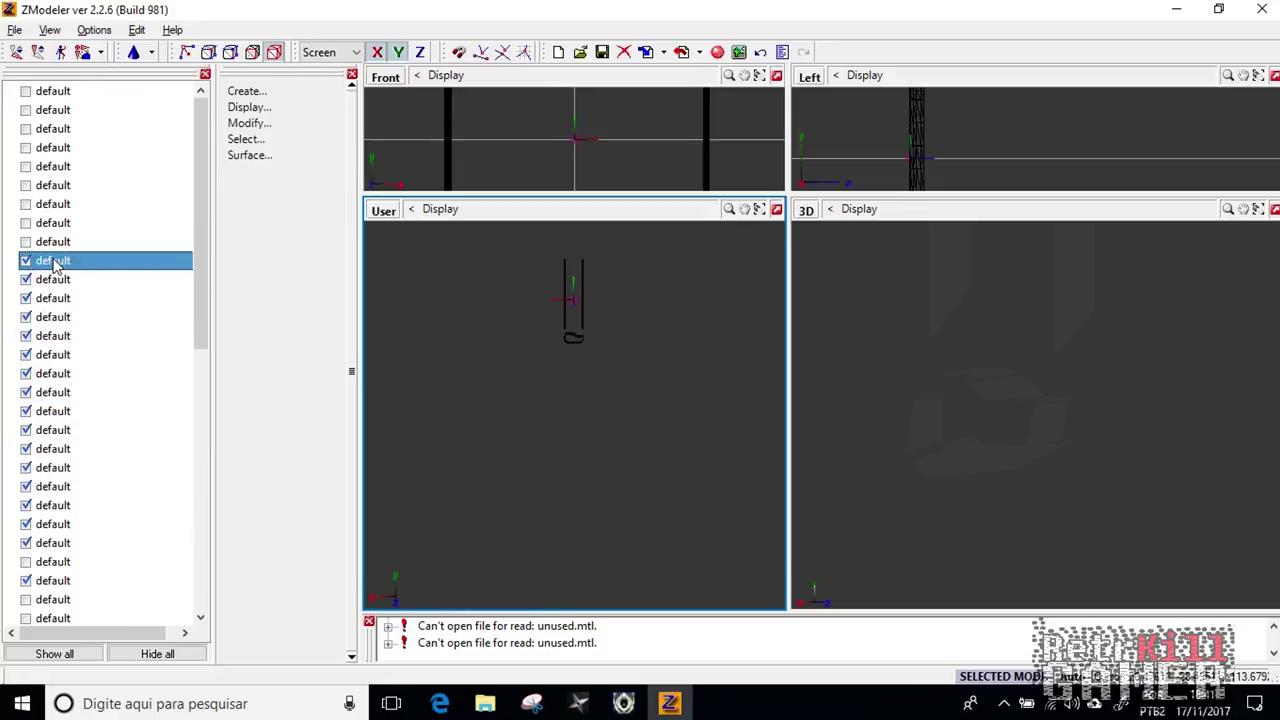
right_click(55, 263)
mouse_move(95, 283)
click(200, 279)
right_click(62, 261)
click(205, 281)
right_click(64, 259)
click(194, 280)
right_click(64, 261)
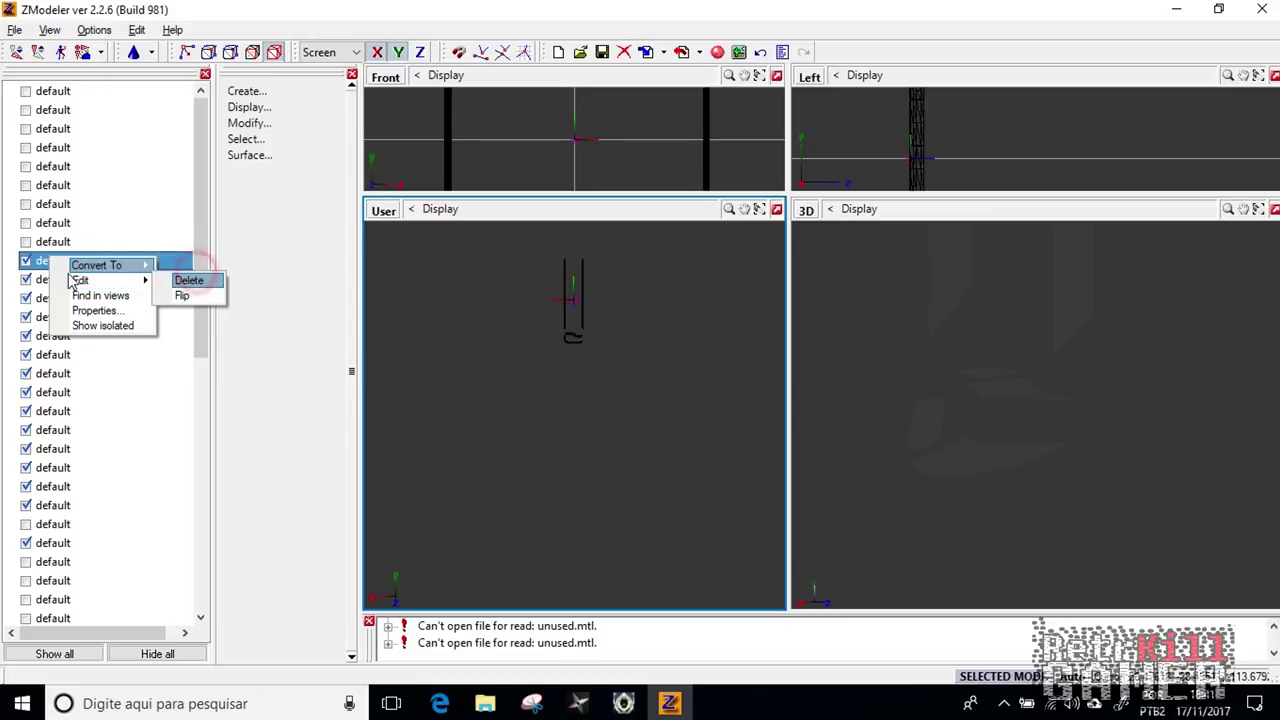
click(195, 281)
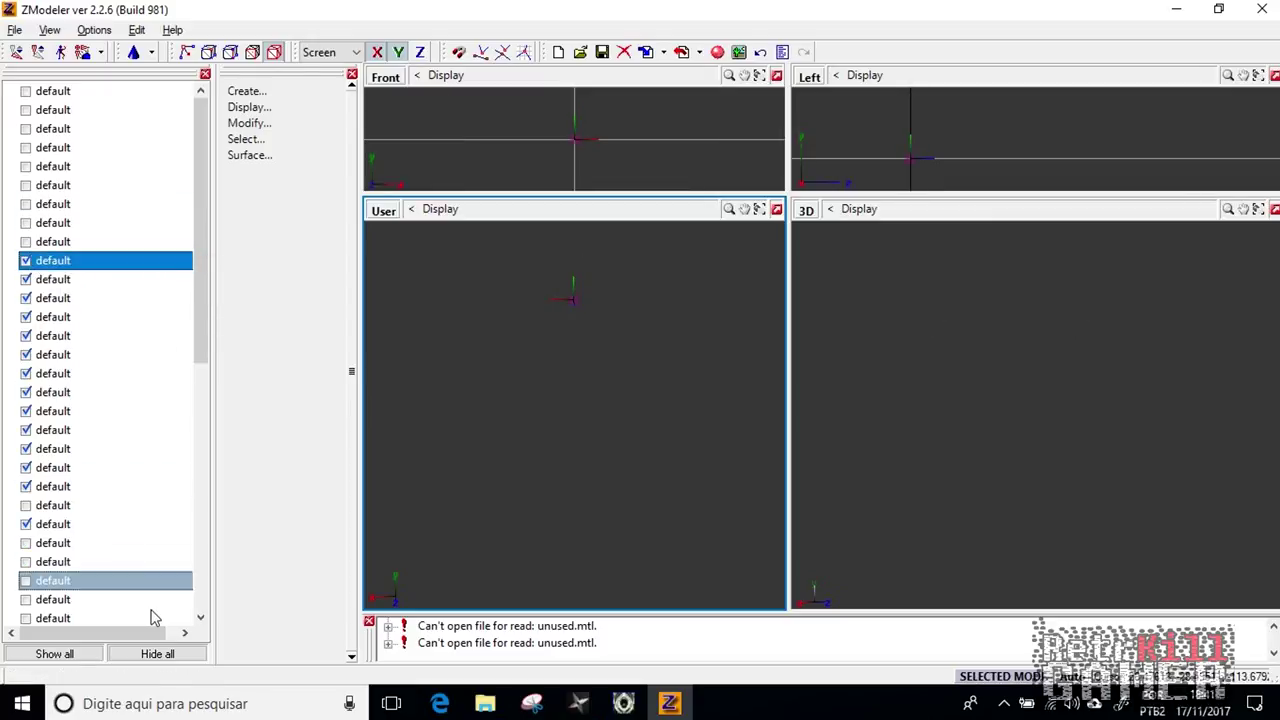
Show only the first three meshes and examine them from the side in the 3D view
click(155, 654)
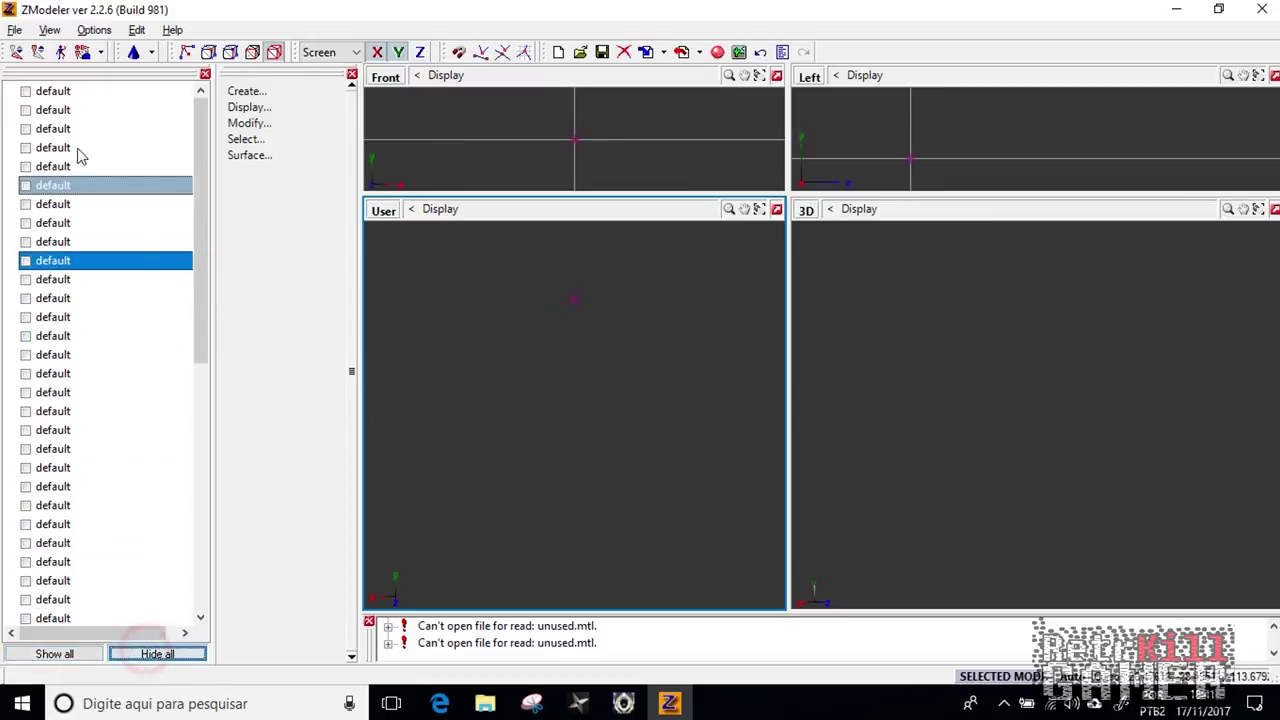
click(25, 91)
click(25, 110)
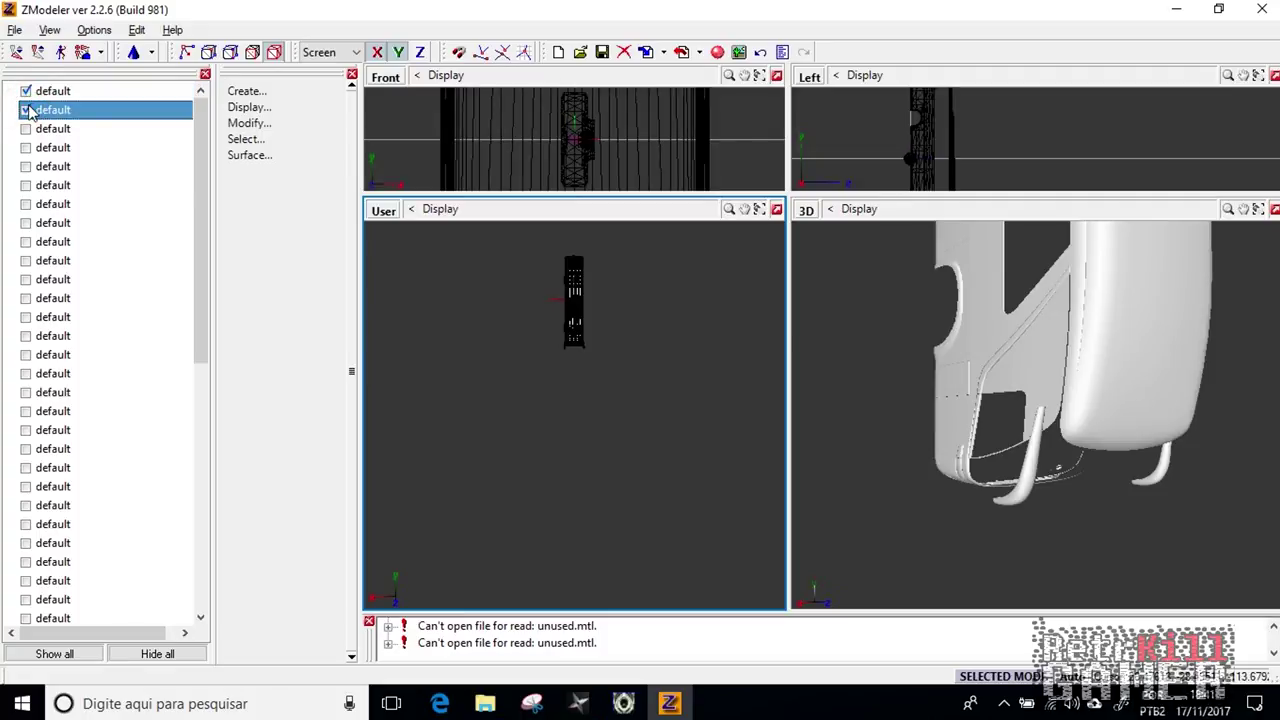
click(25, 129)
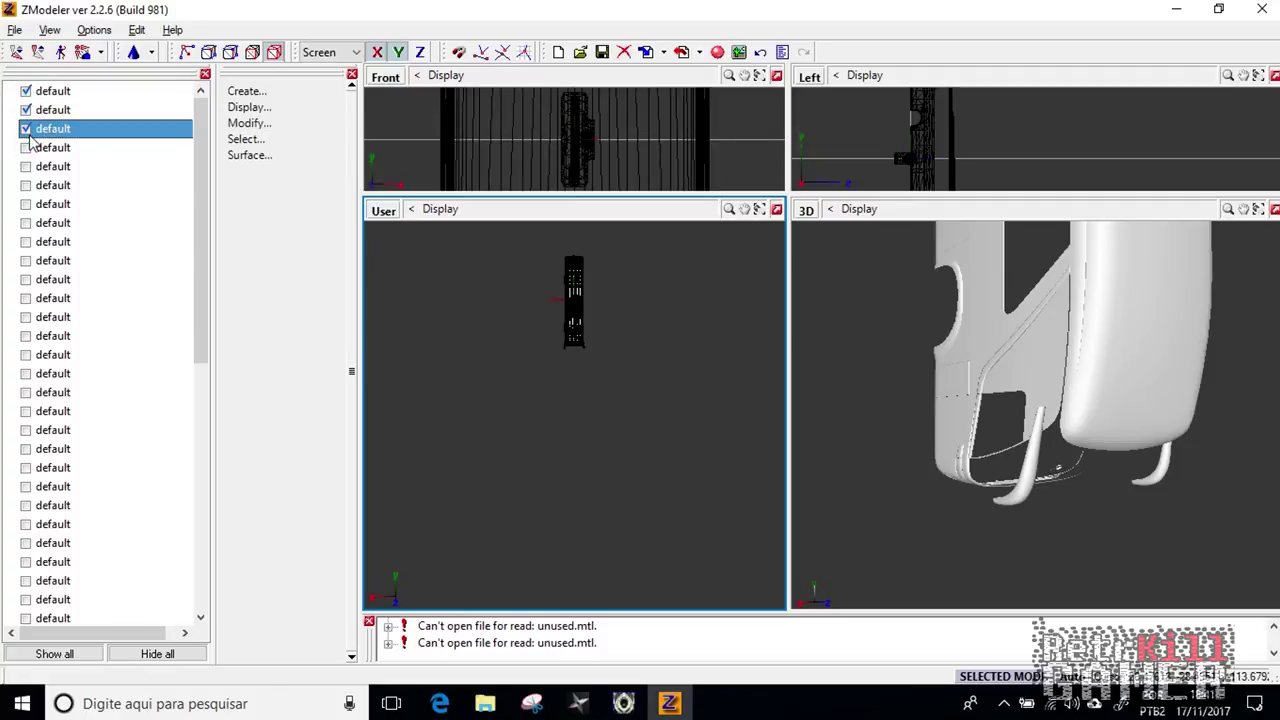
click(85, 147)
middle_drag(665, 265, 690, 440)
middle_drag(908, 339, 917, 434)
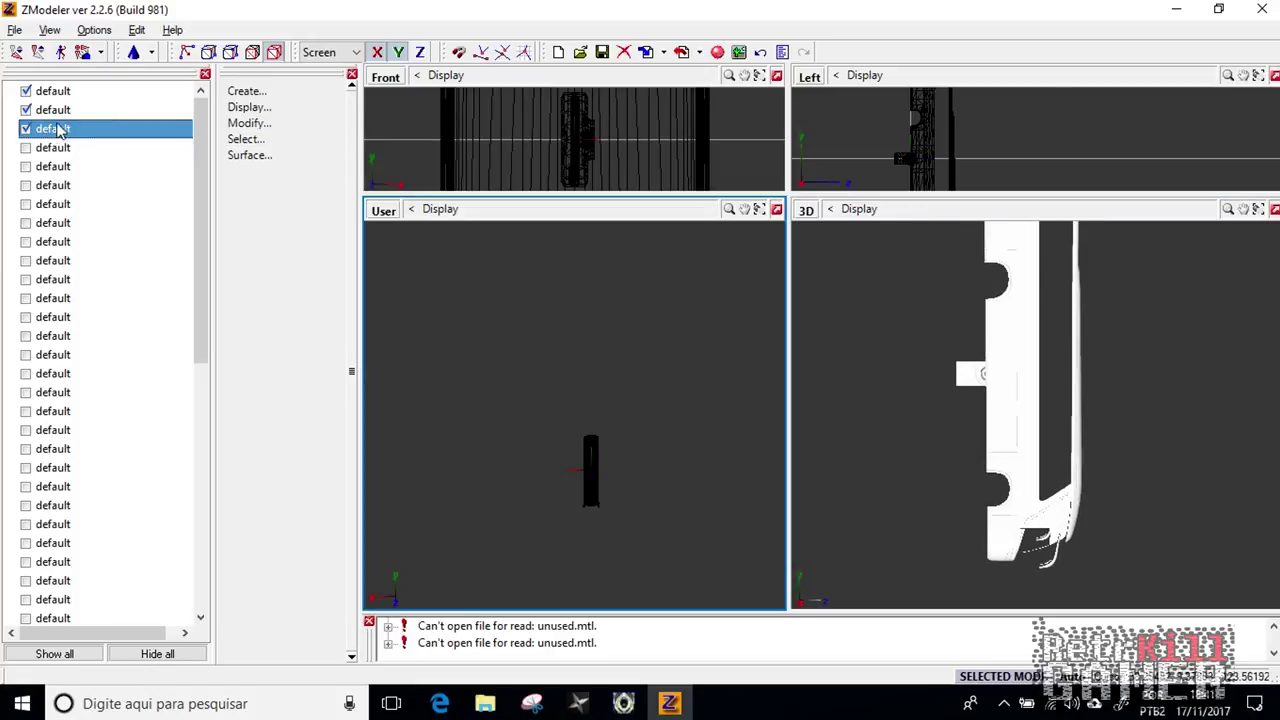
Make the fourth, fifth, sixth and seventh meshes visible too, switching the fifth off and on to identify it
click(25, 148)
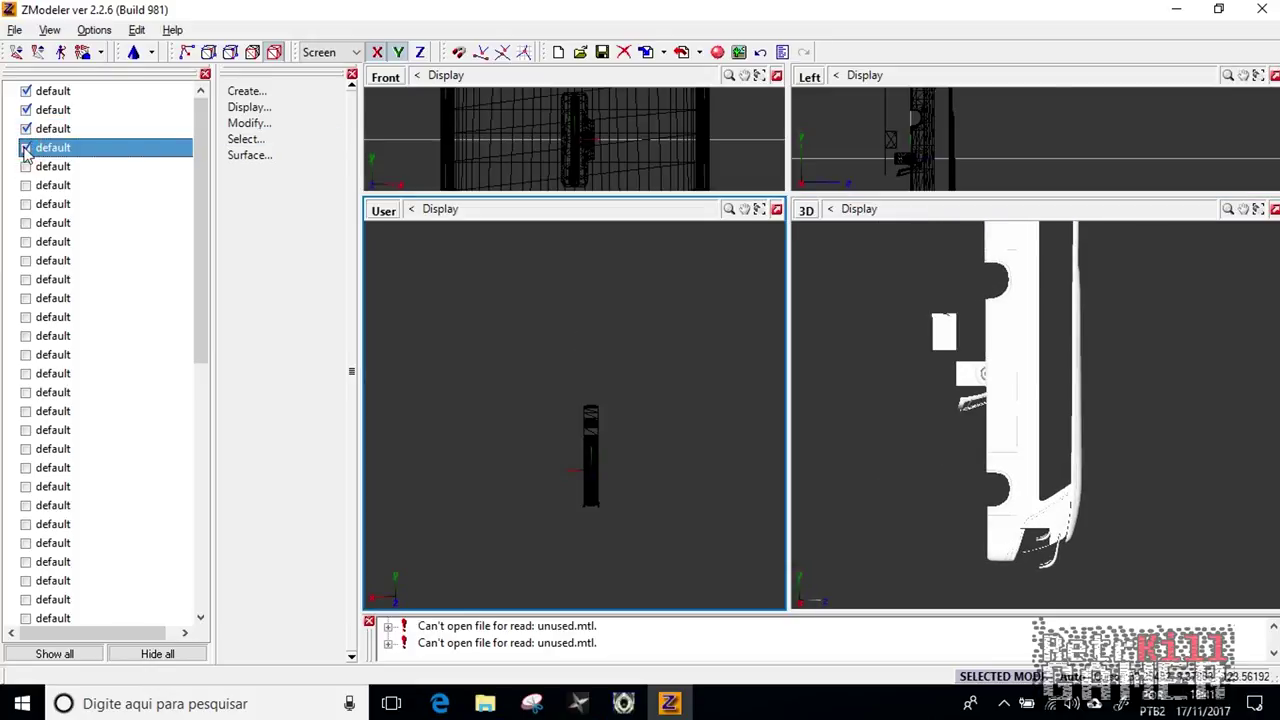
click(26, 166)
click(26, 166)
click(26, 166)
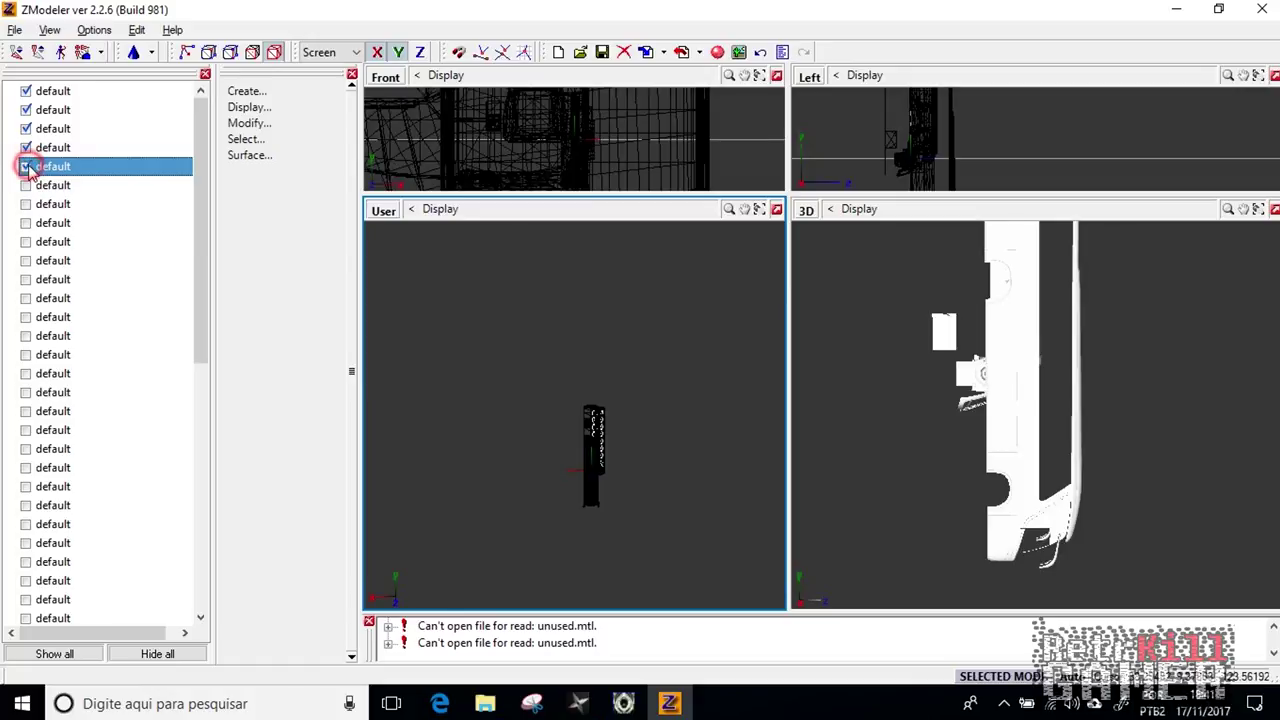
click(26, 185)
click(26, 204)
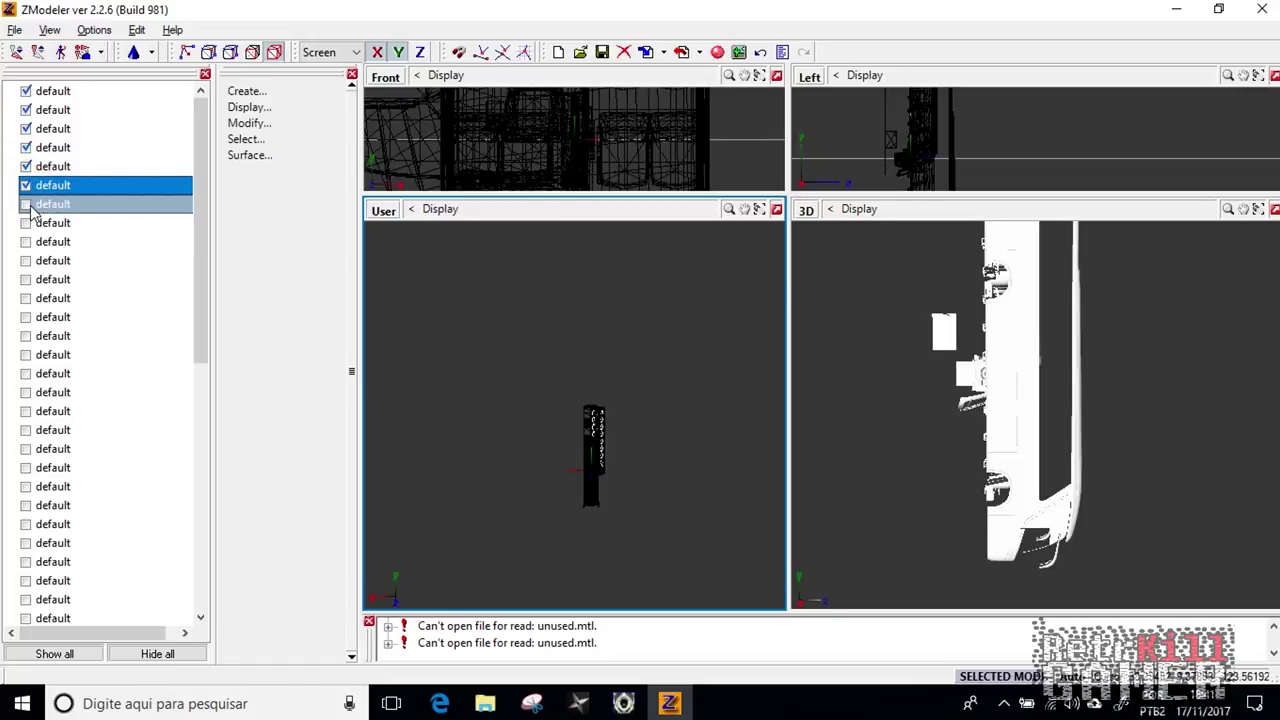
click(27, 205)
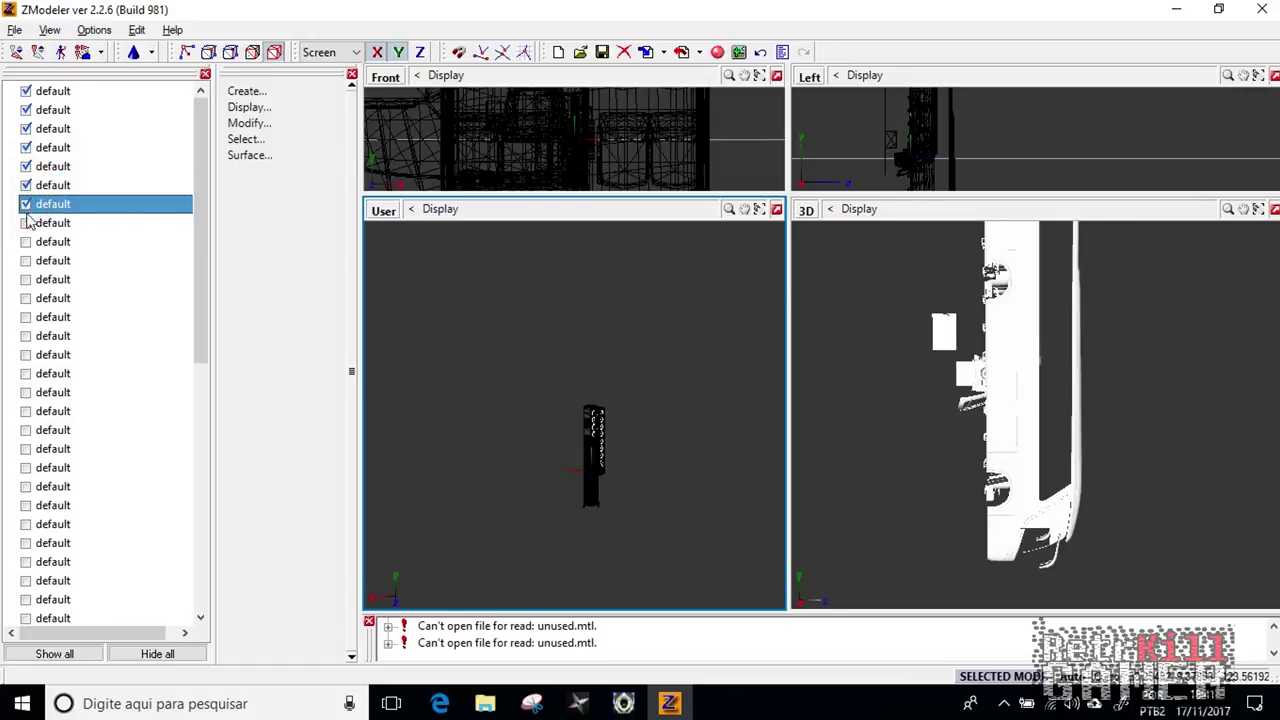
Check the eighth mesh but leave it hidden, and make the ninth mesh visible to inspect in the 3D view
click(26, 223)
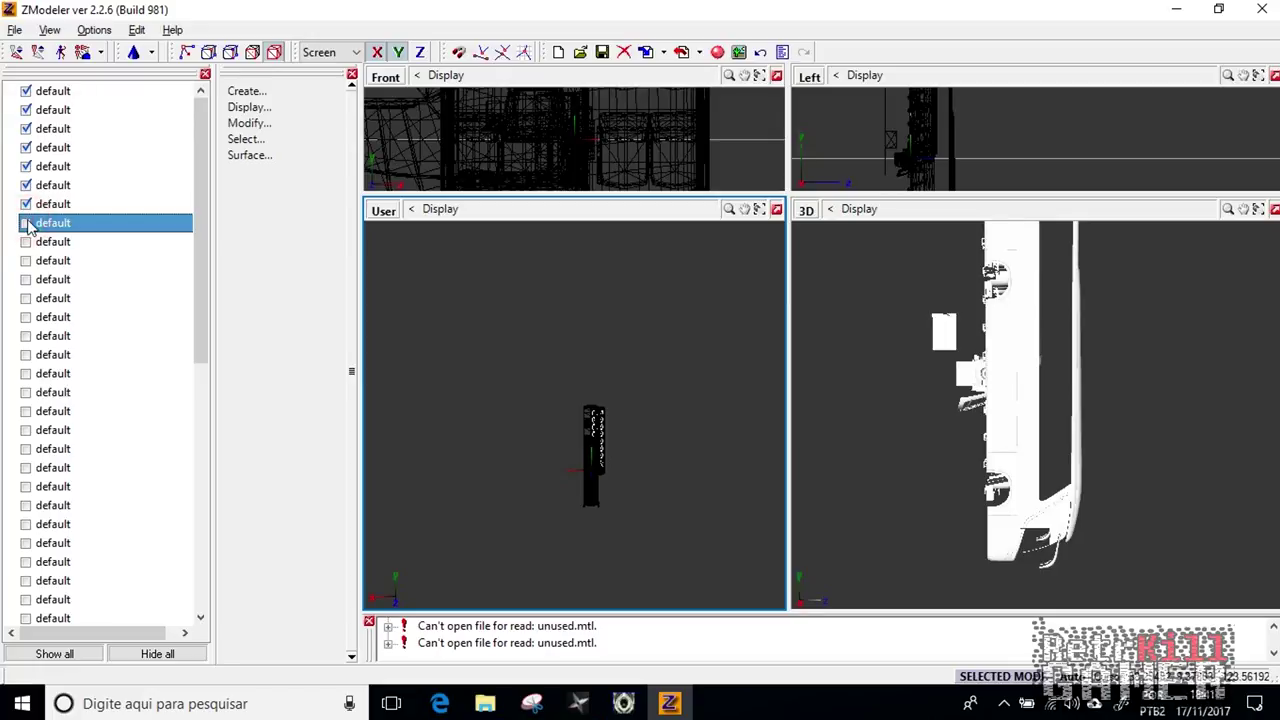
click(26, 223)
click(26, 242)
click(26, 242)
drag(871, 400, 865, 368)
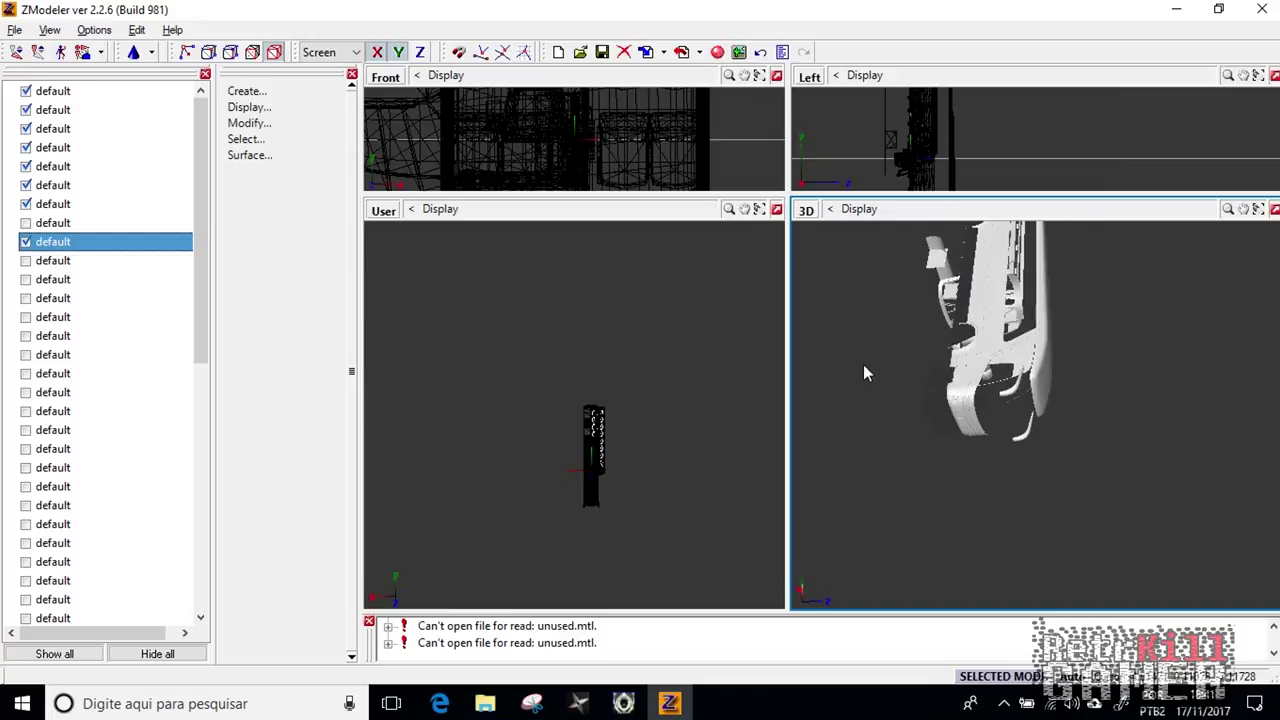
Switch the tenth mesh on and off, leave it visible and examine the bus from the opposite side in the 3D view
click(771, 360)
click(26, 260)
click(26, 260)
click(26, 260)
scroll(632, 344, down, 3)
click(1033, 391)
drag(1097, 420, 984, 478)
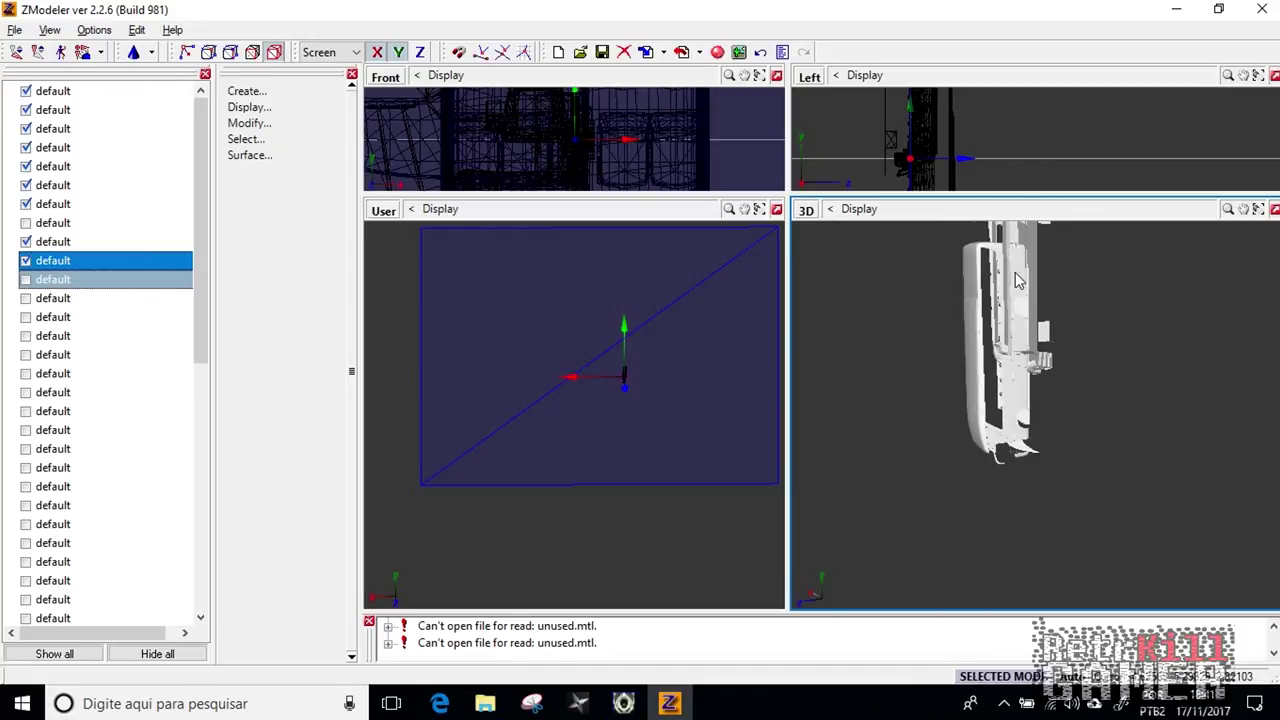